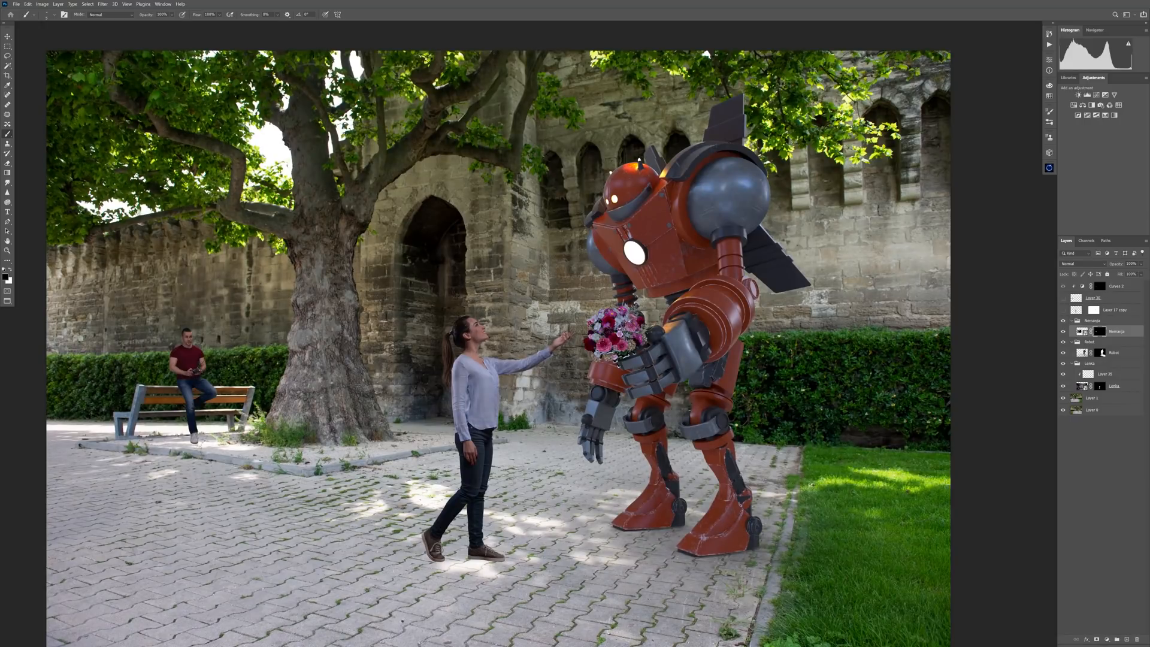
Delete the leftover layers at the top of the stack and collapse the three character groups.
left_click(1114, 310)
key("Delete")
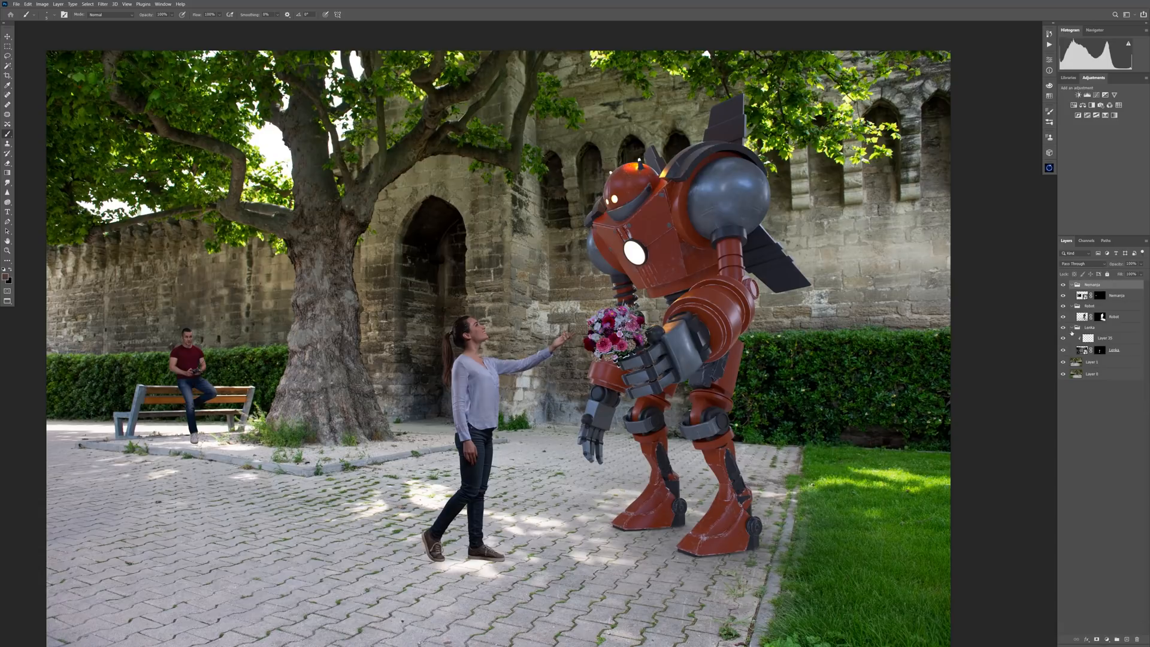
left_click(1072, 327)
left_click(1072, 306)
left_click(1071, 285)
Group the background photo layers and name the group Background.
key("ctrl+g")
double_click(1095, 314)
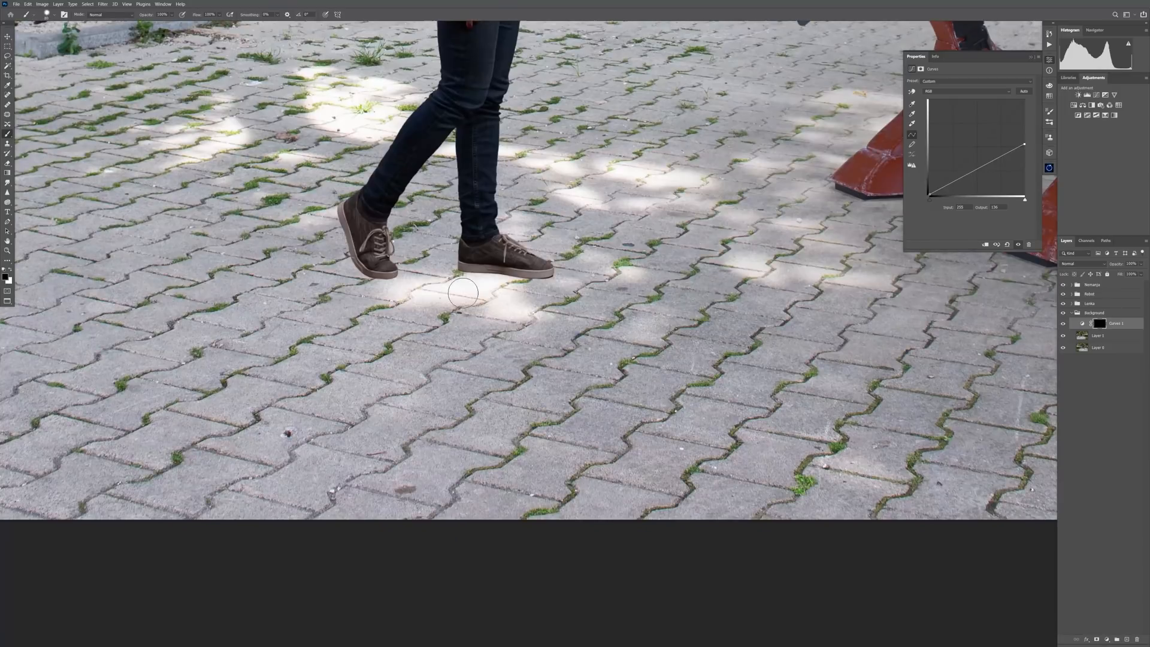
Paint white on the darkening Curves layer's mask over the sunlit paving beneath the woman's shoes.
right_click(463, 293)
key("x")
key("bracketleft")
key("bracketleft")
mouse_move(422, 300)
left_mouse_down()
mouse_move(524, 300)
mouse_move(372, 289)
mouse_move(497, 305)
mouse_move(383, 321)
mouse_move(543, 314)
left_mouse_up()
key("bracketleft")
key("bracketleft")
key("bracketleft")
key("bracketleft")
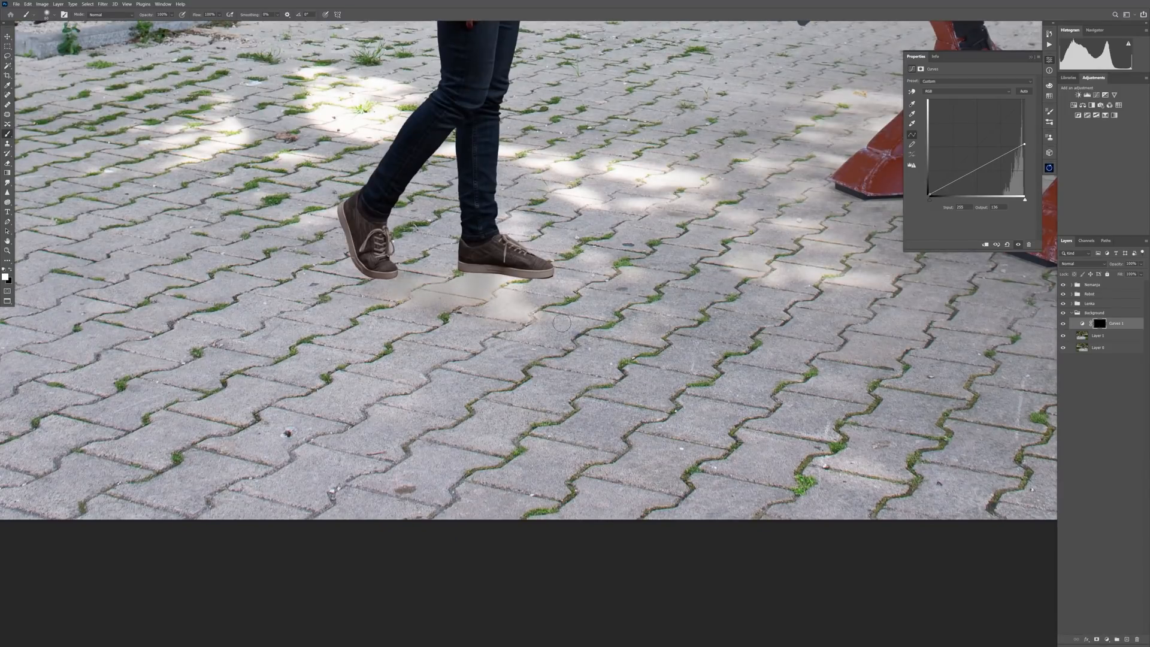
Paint over the bright paving beneath the woman's shoes at 30% brush opacity on a new Multiply layer and adjust its blending options.
key("ctrl+shift+alt+n")
key("3")
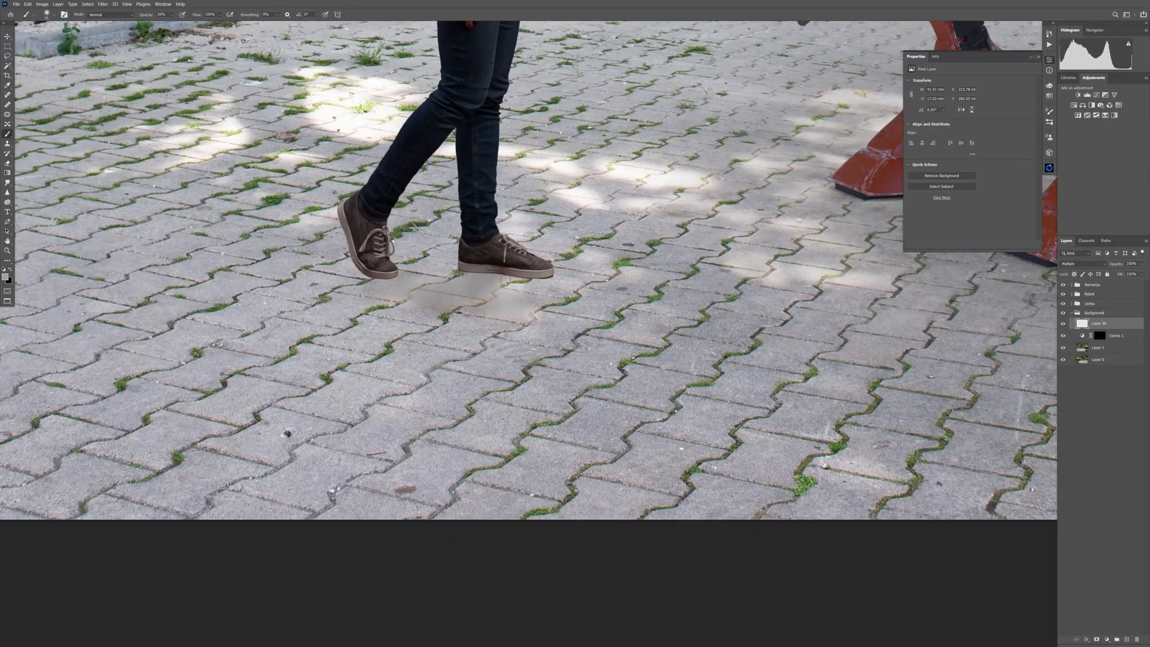
left_click(1064, 335)
mouse_move(408, 288)
left_mouse_down()
mouse_move(375, 291)
mouse_move(487, 315)
mouse_move(572, 280)
left_mouse_up()
double_click(1121, 323)
left_click_drag(203, 302, 801, 278)
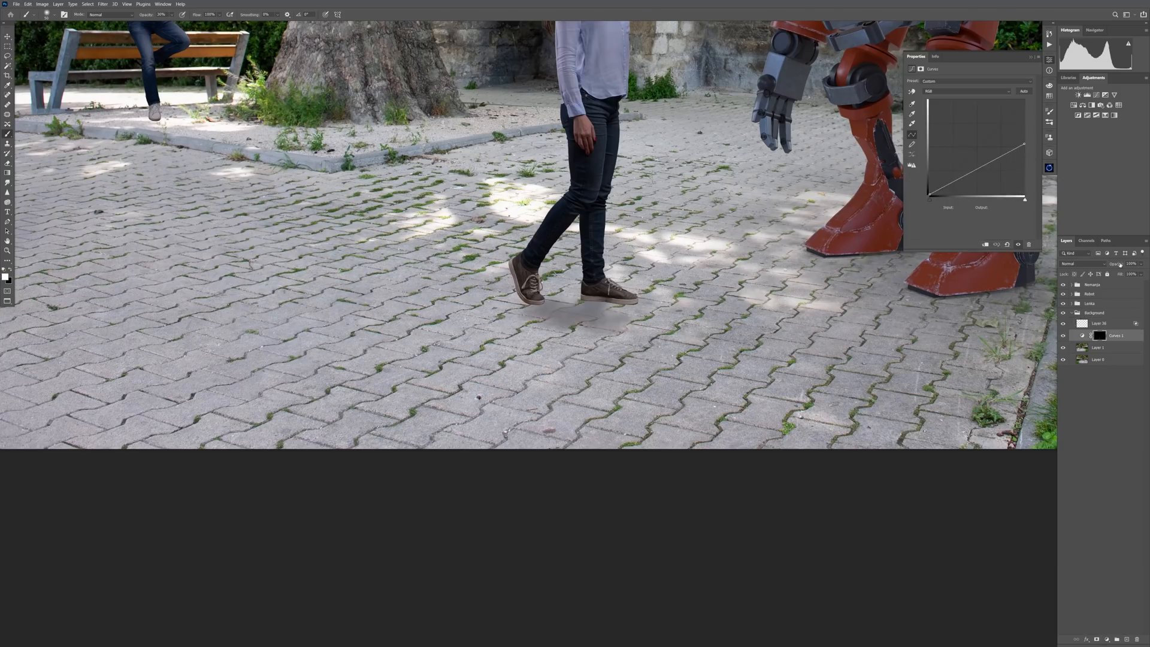
Try to clone shaded paving over the sunlit patch beneath the woman's shoes with Vanishing Point on a duplicate background layer.
left_click(28, 3)
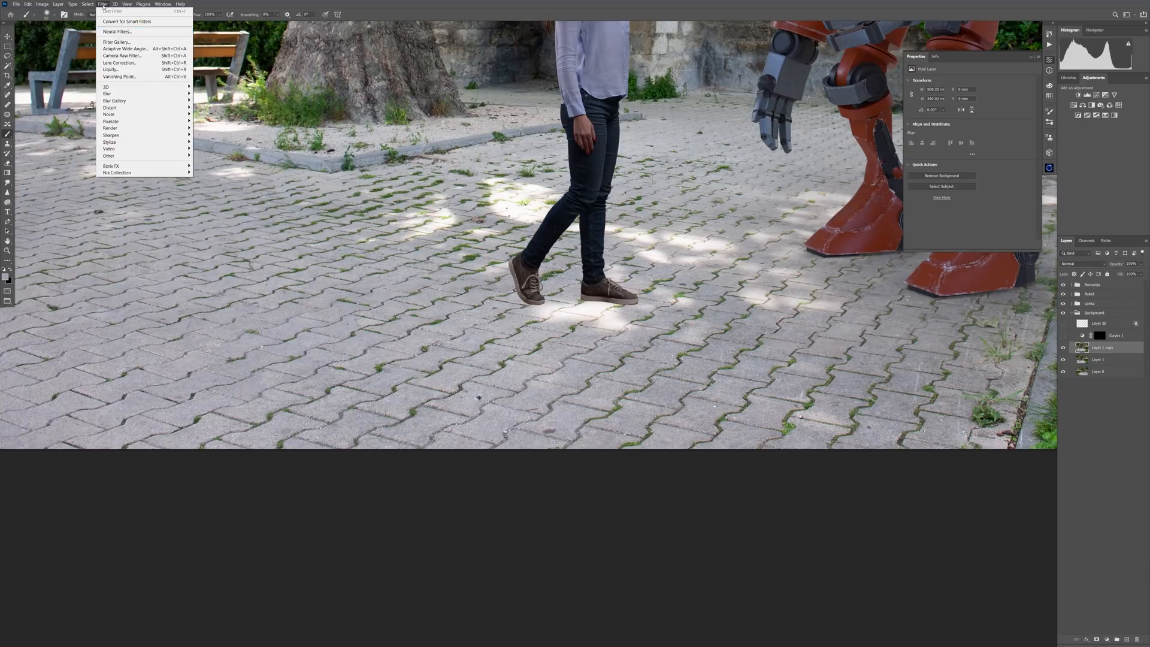
left_click(120, 79)
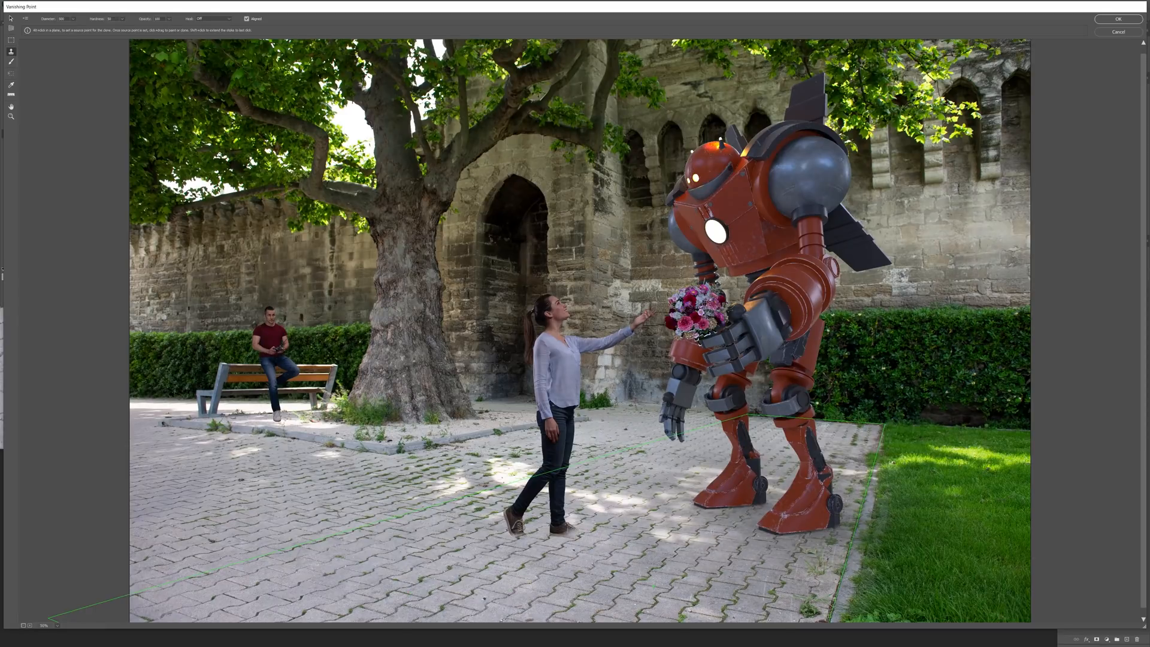
left_click_drag(690, 502, 671, 530)
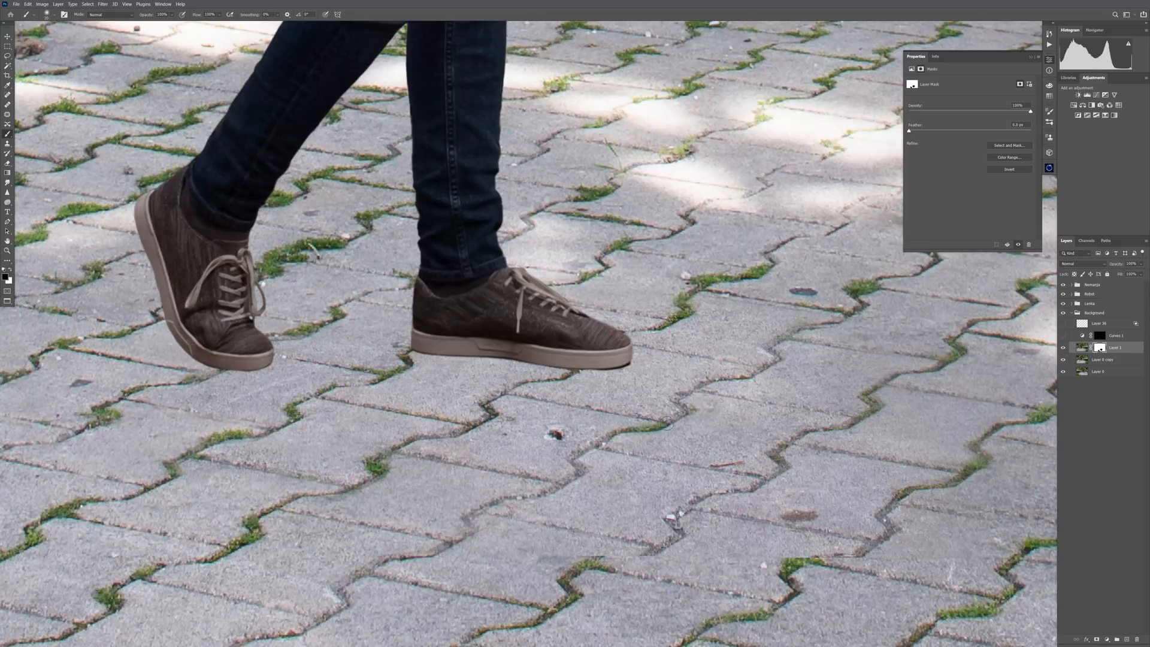
left_click_drag(667, 424, 706, 381)
key("ctrl+z")
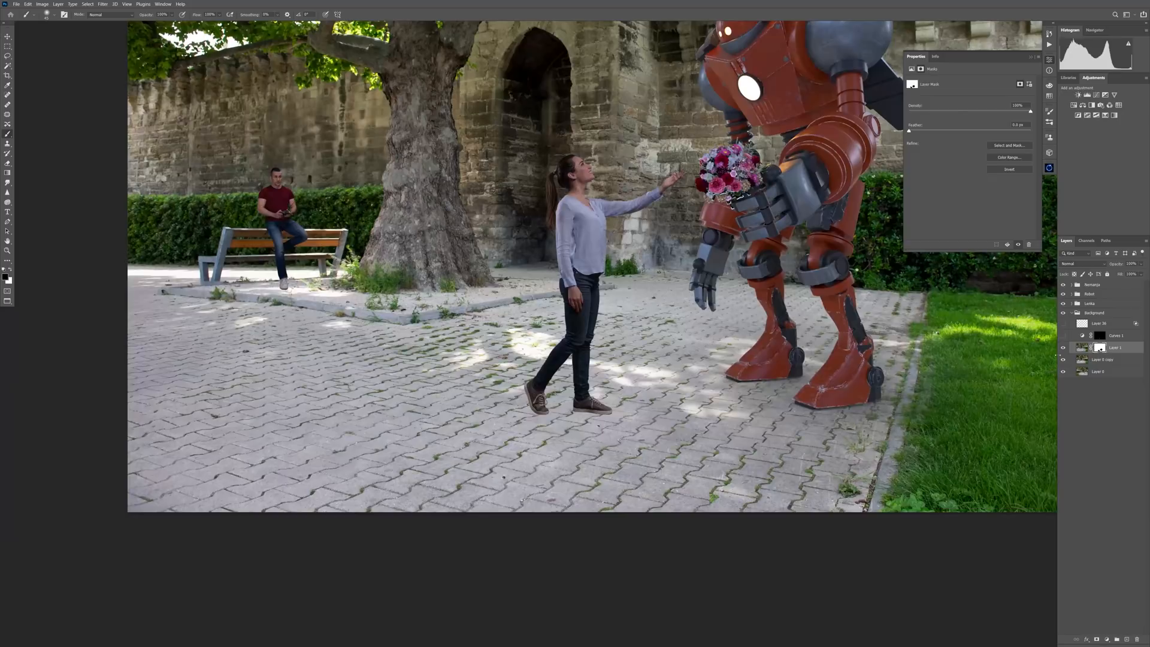
Duplicate the Layer 0 copy background and stamp shaded paving over the sunlit patch beneath the woman's shoes in Vanishing Point.
left_click(102, 4)
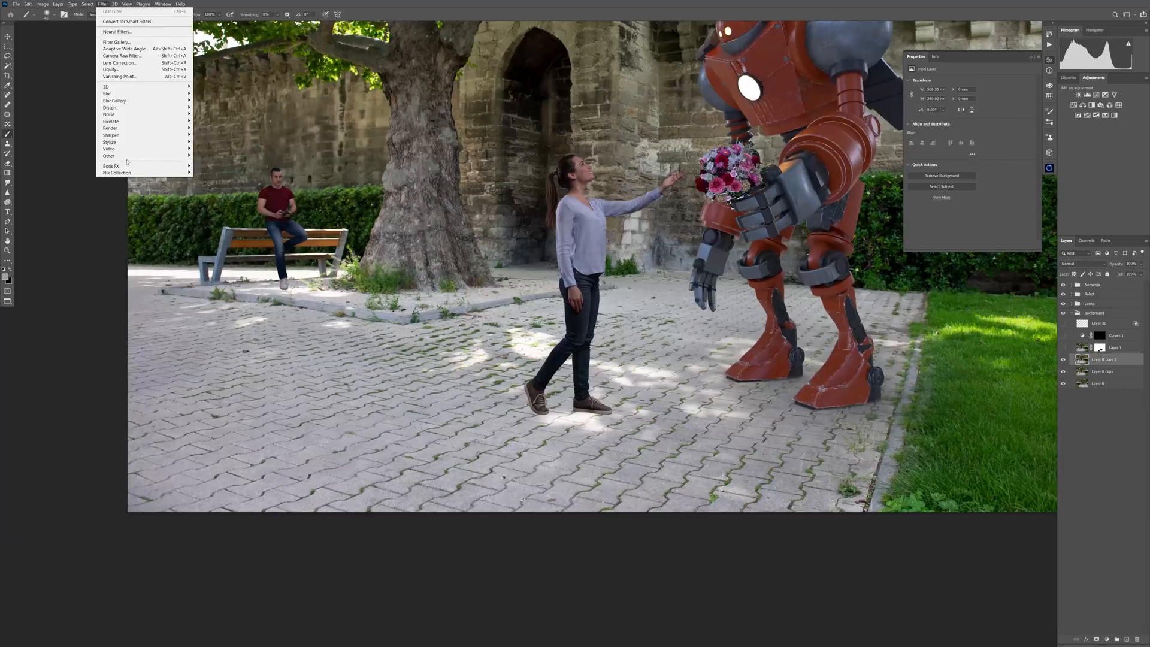
left_click(120, 75)
left_click(560, 554)
left_click(560, 554)
key("s")
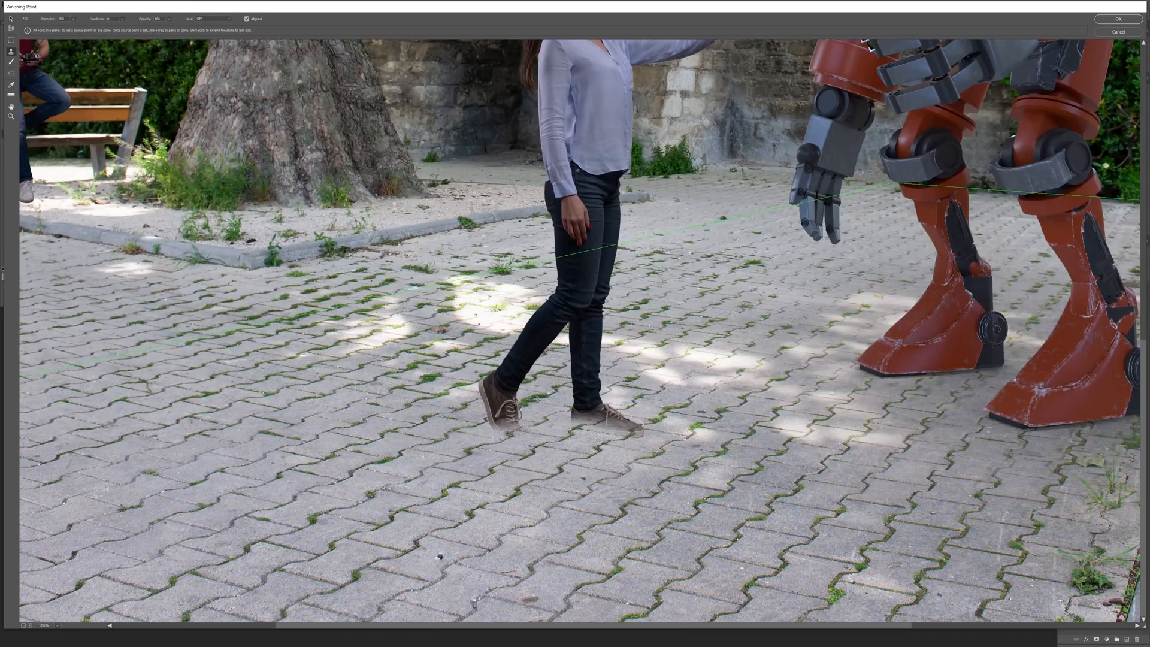
mouse_move(665, 497)
left_mouse_down()
mouse_move(560, 509)
mouse_move(480, 462)
left_mouse_up()
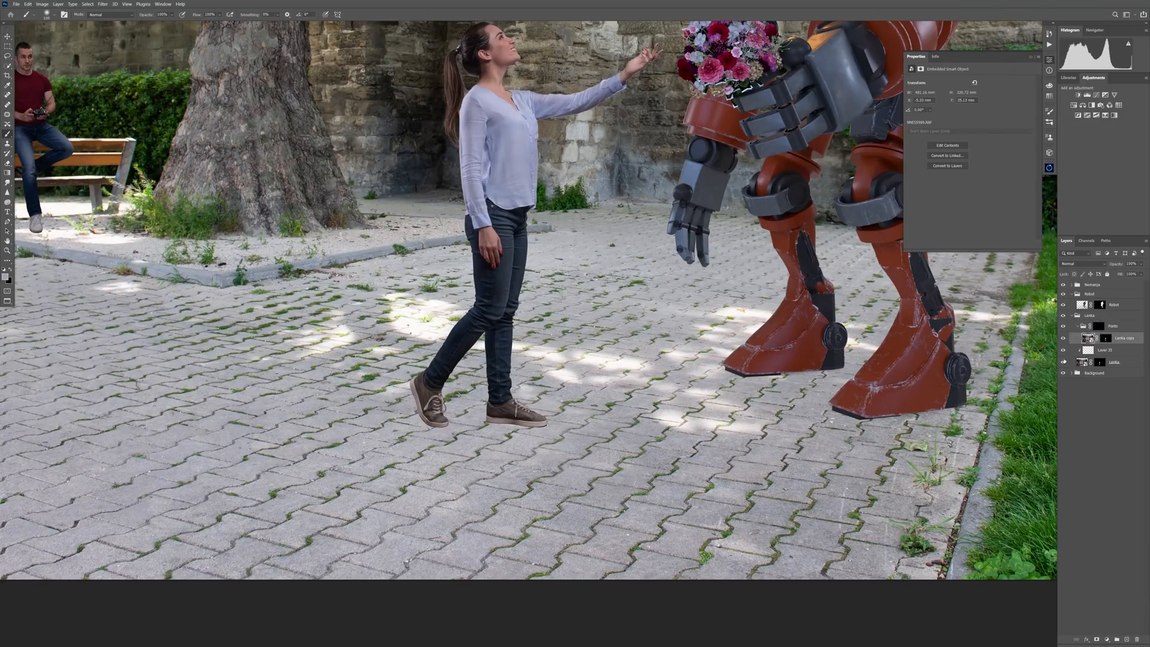
Release Layer 35 from its clipping mask and paint on the Pants group's mask across the woman's waist.
right_click(1115, 350)
left_click(1078, 105)
left_click_drag(1091, 351, 1091, 339)
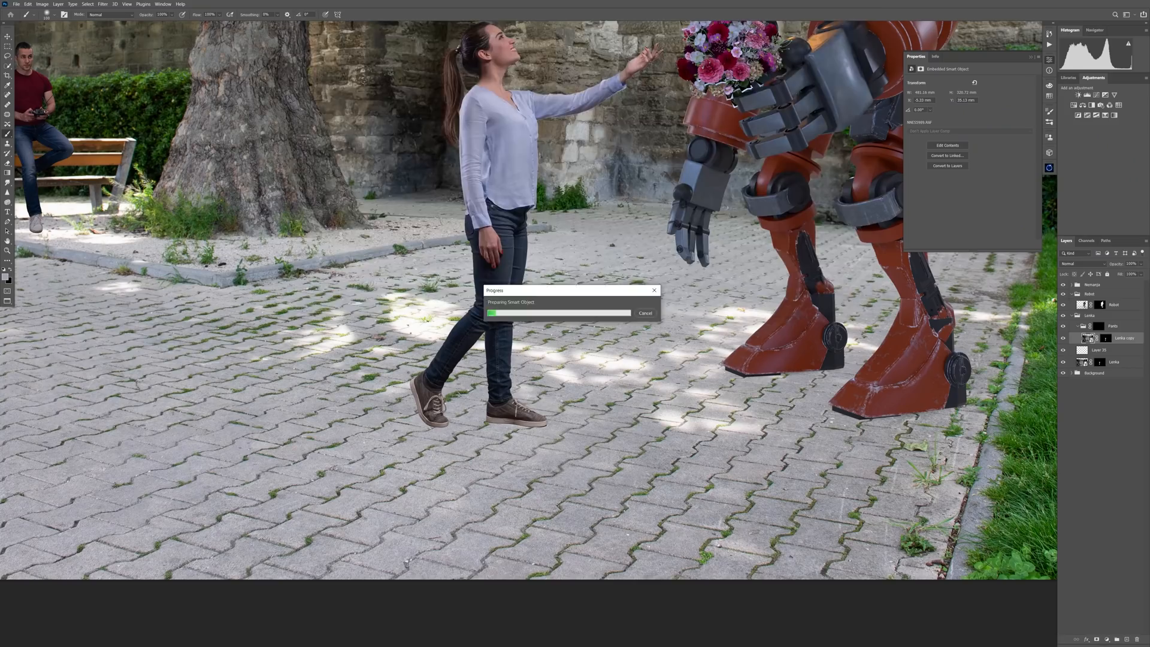
left_click(1078, 361)
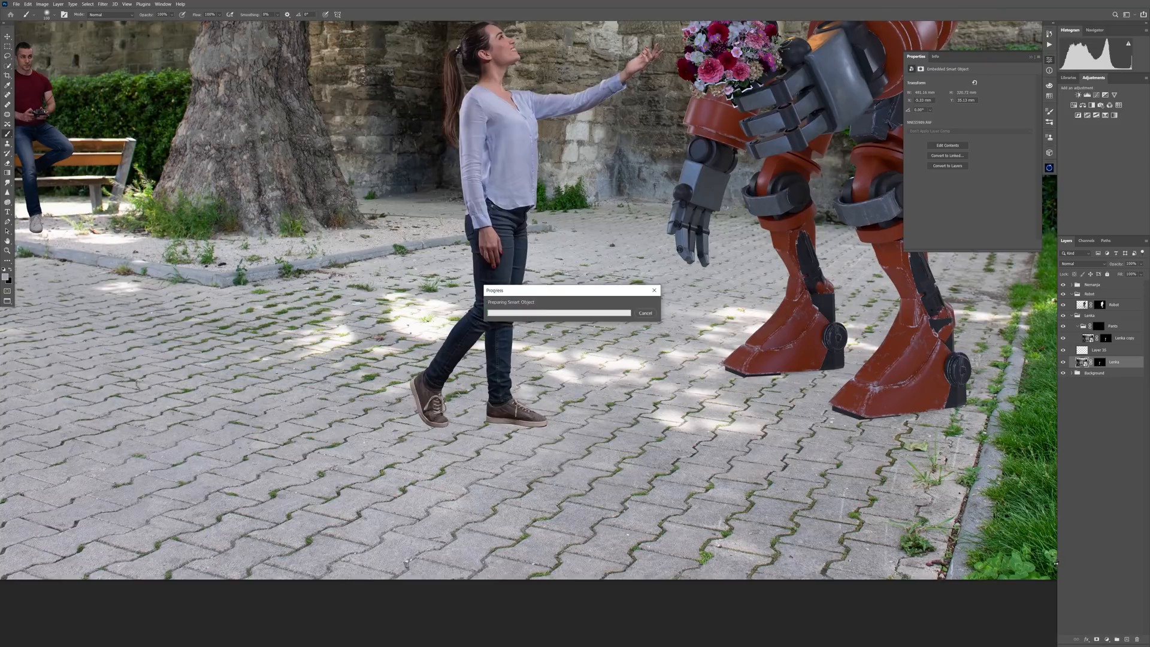
left_click(1099, 326)
key("]")
mouse_move(523, 202)
left_mouse_down()
mouse_move(507, 383)
mouse_move(473, 206)
left_mouse_up()
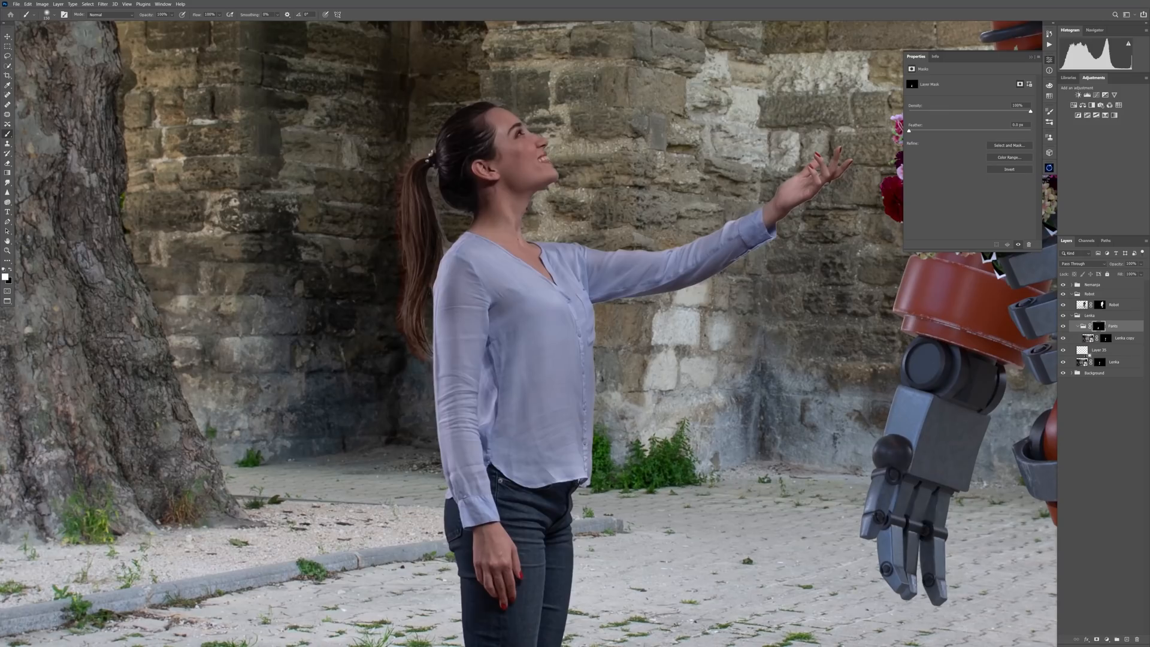
Clip Layer 35 to the woman's layer and rename it Hair color fix.
left_click(1086, 355, "alt")
double_click(1102, 350)
type("Hair color fix")
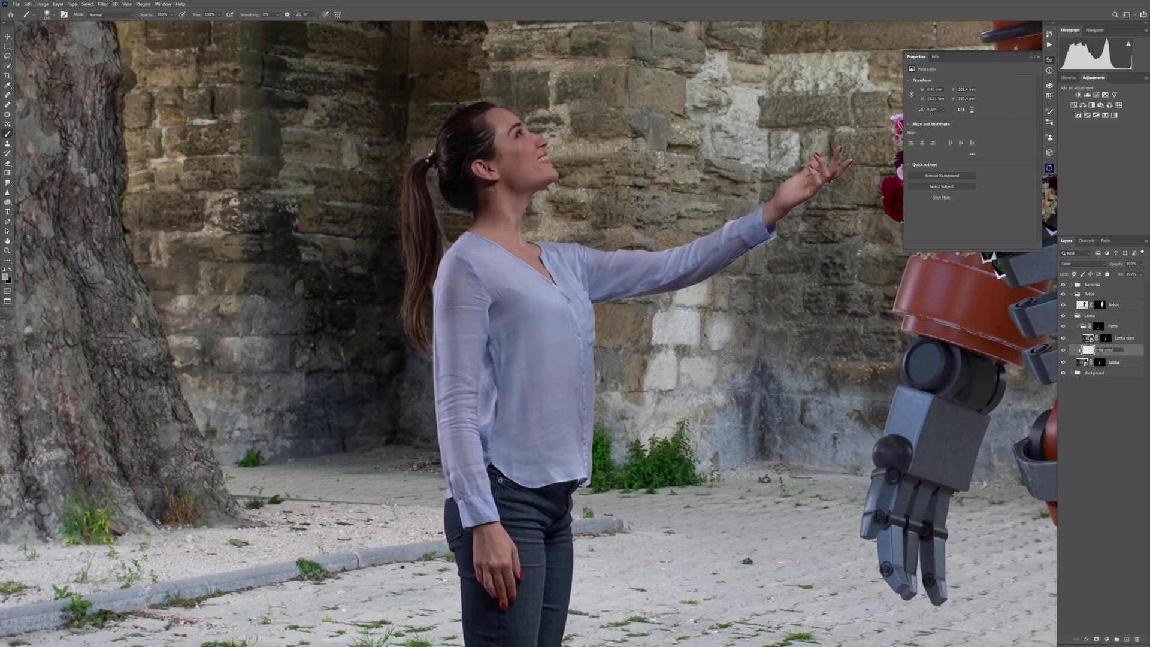
key("Return")
Colour-code the layer groups: blue for the woman, red for Robot and green for Background.
right_click(1097, 315)
left_click(1097, 590)
right_click(1096, 293)
left_click(1097, 535)
right_click(1096, 373)
left_click(1097, 337)
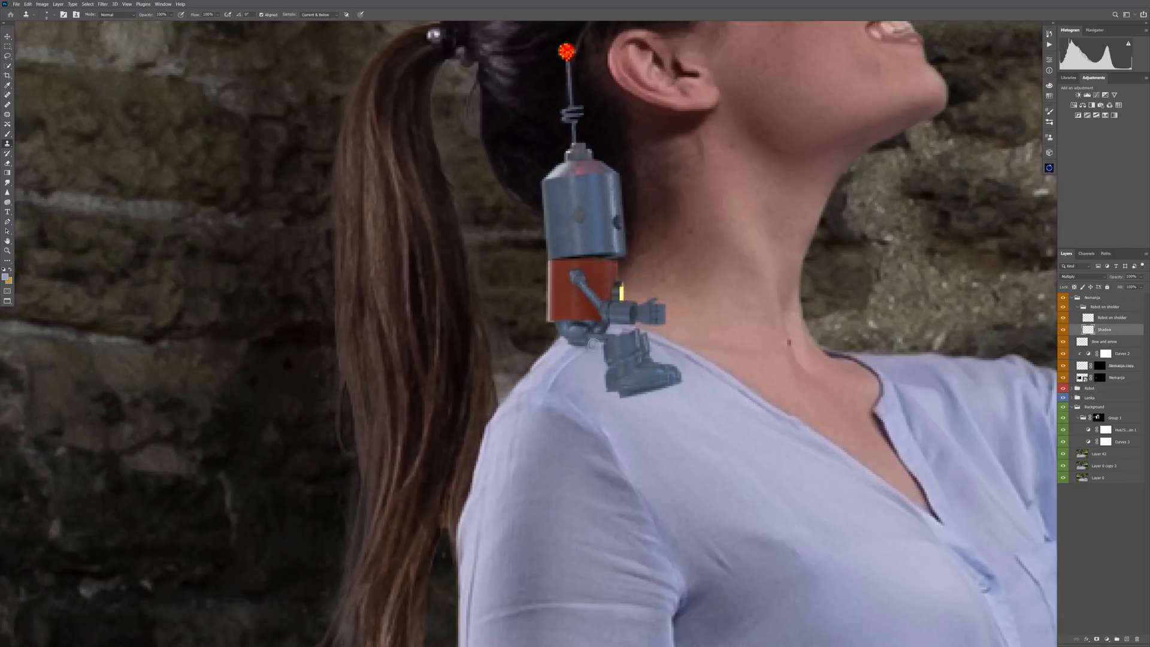
Sample the shirt's lavender colour beside the shoulder robot's foot as the brush colour for the Overlay layer.
key("b")
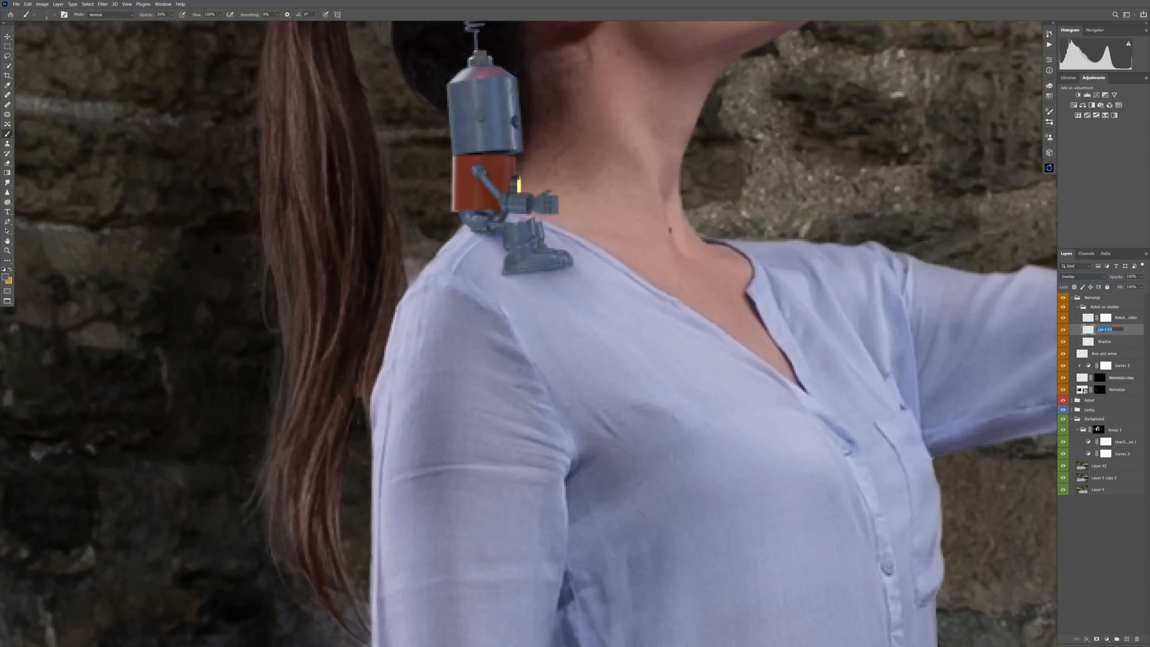
key("x")
left_click(6, 276)
left_click(499, 271)
key("Return")
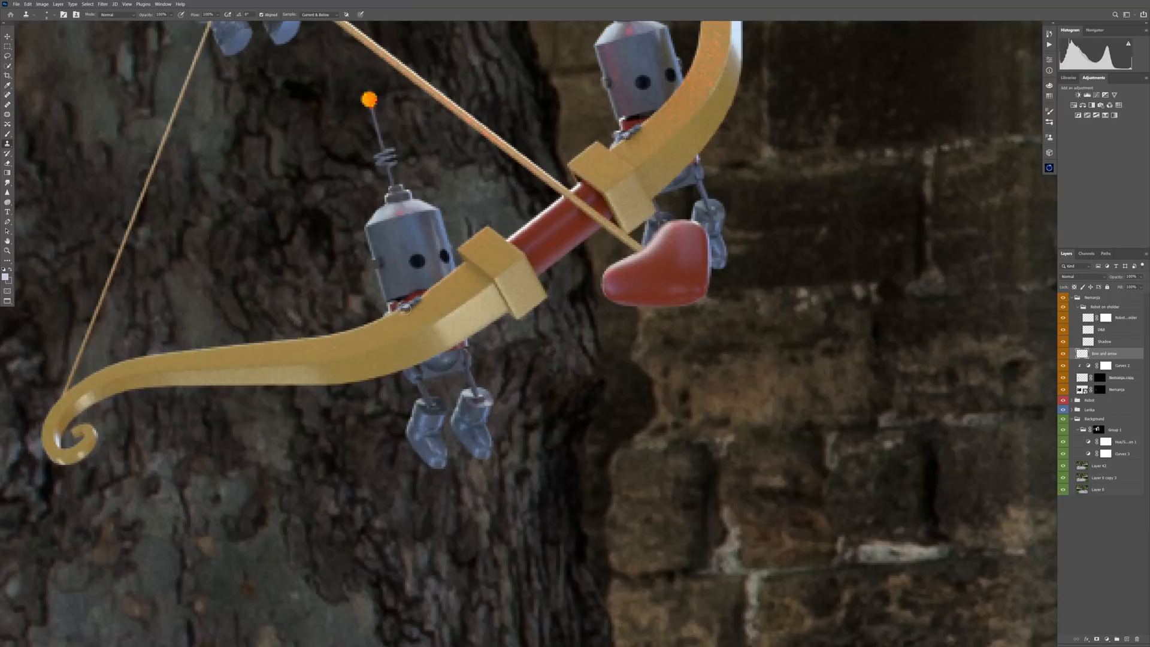
Move the Robot on shoulder group out of its parent character group.
key("e")
key("s")
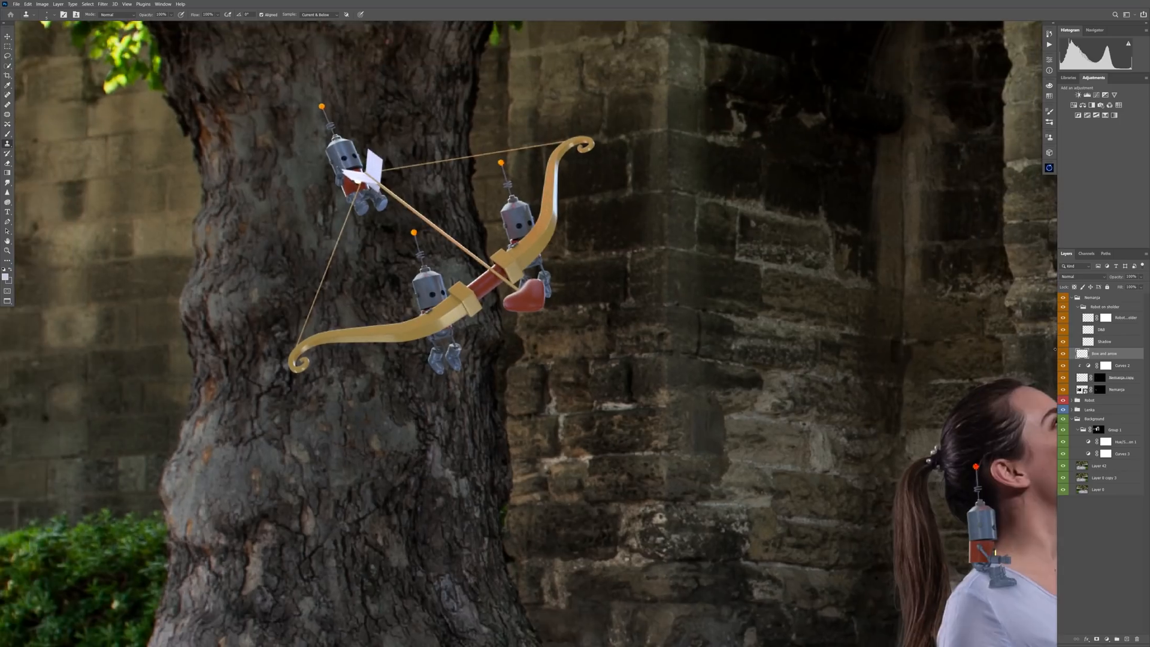
left_click_drag(1104, 306, 1073, 309)
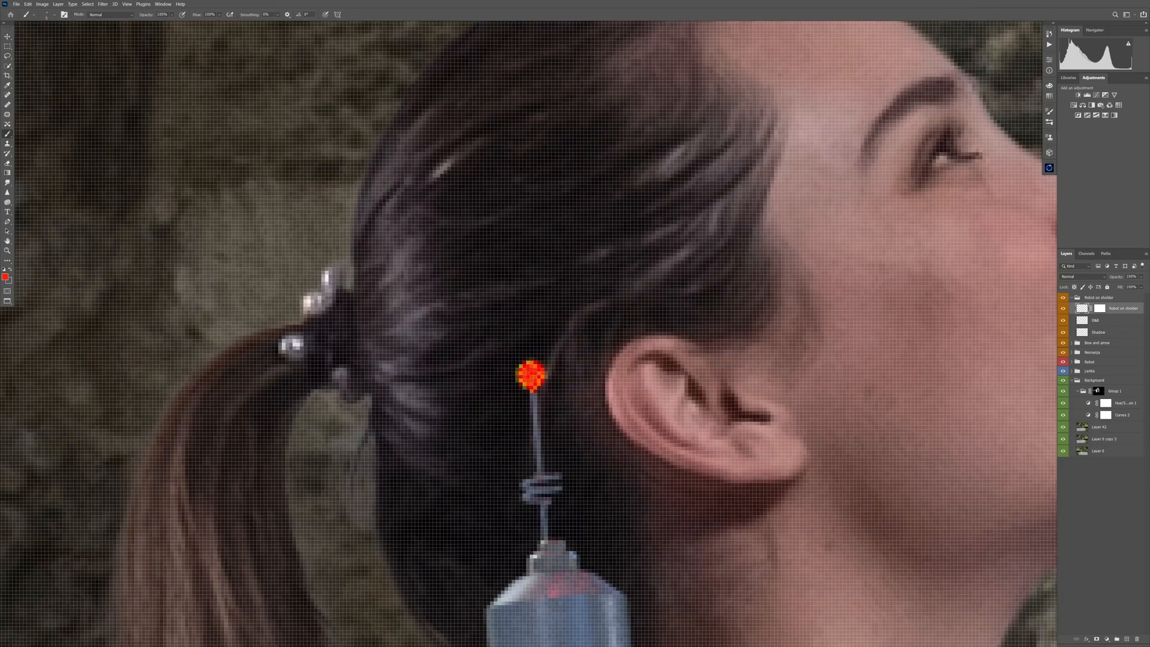
Paint the shoulder robot's antenna bulb red with a red glow on a Linear Dodge (Add) layer, and duplicate the glow layer.
left_click(530, 375)
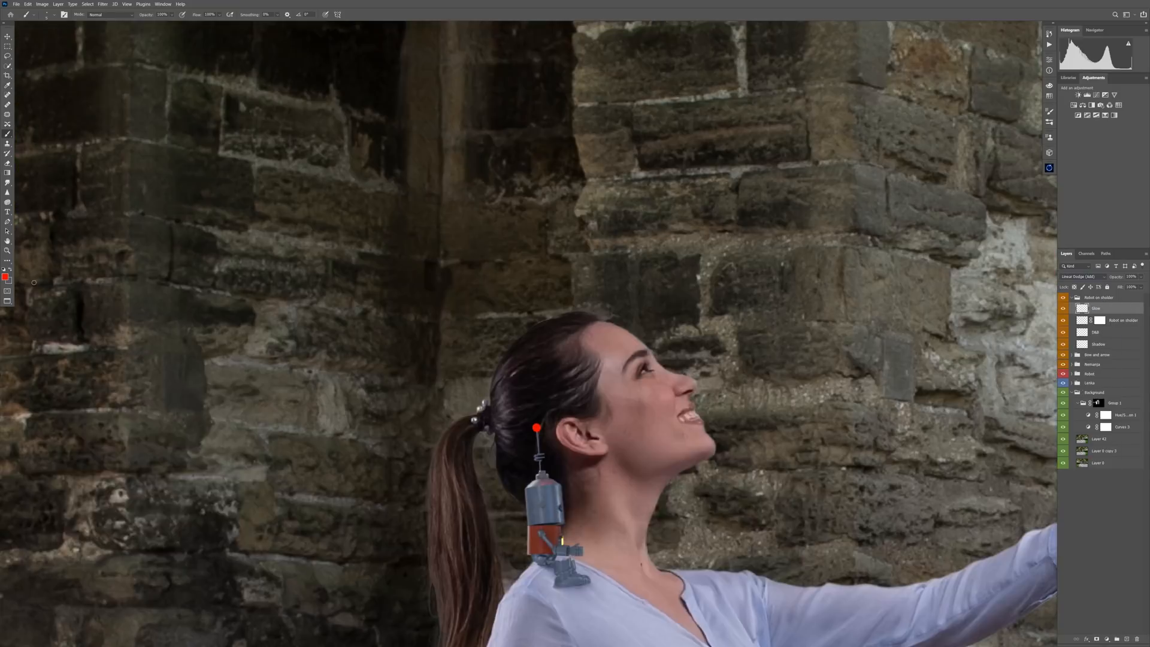
scroll(536, 428, "up", 2)
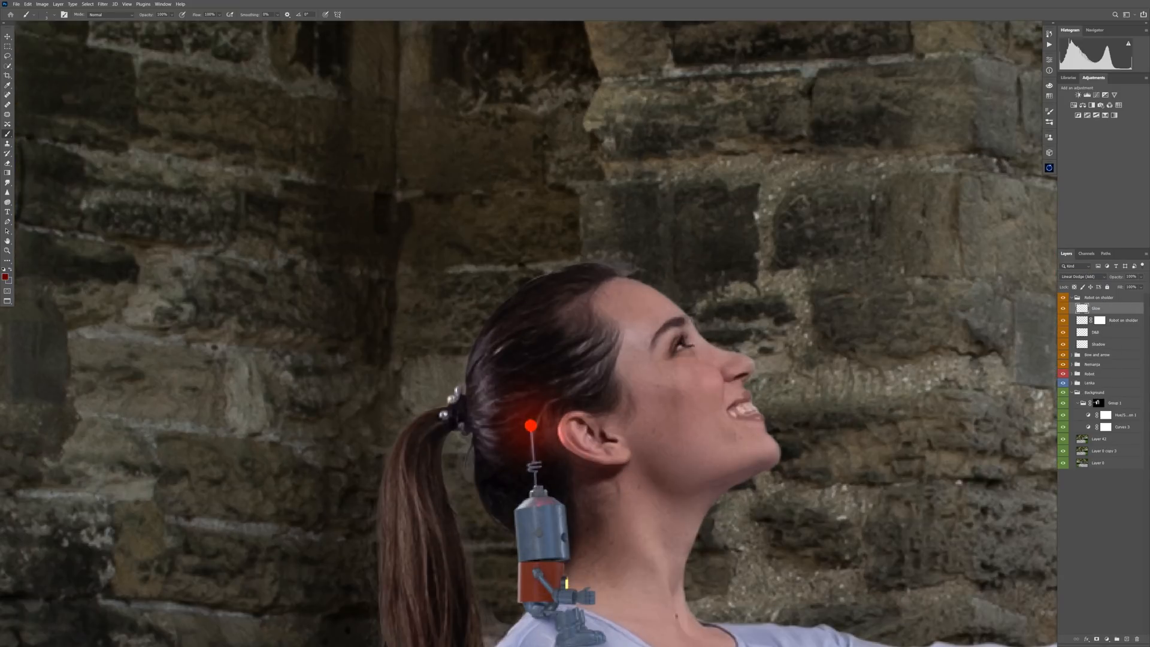
key("ctrl+j")
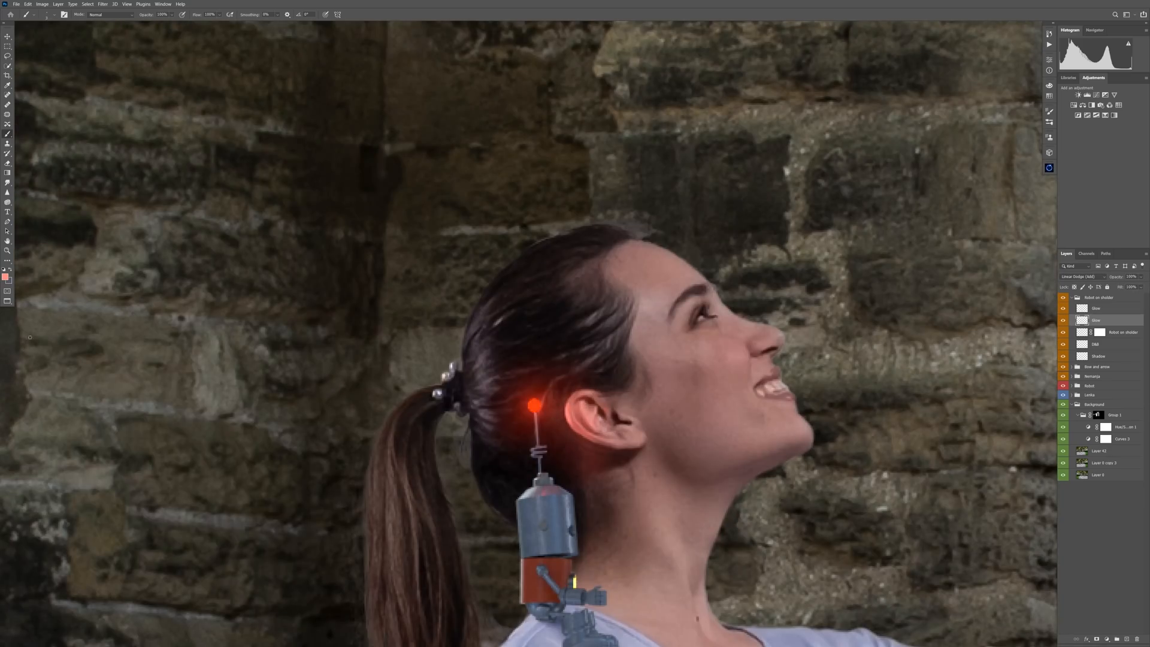
Choose new foreground colours for painting the two glow layers around the shoulder robot's antenna bulb.
left_click(5, 277)
left_click(168, 409)
left_click(245, 401)
left_click(1096, 308)
left_click(4, 277)
left_click(166, 464)
left_click(245, 401)
left_click(1097, 319)
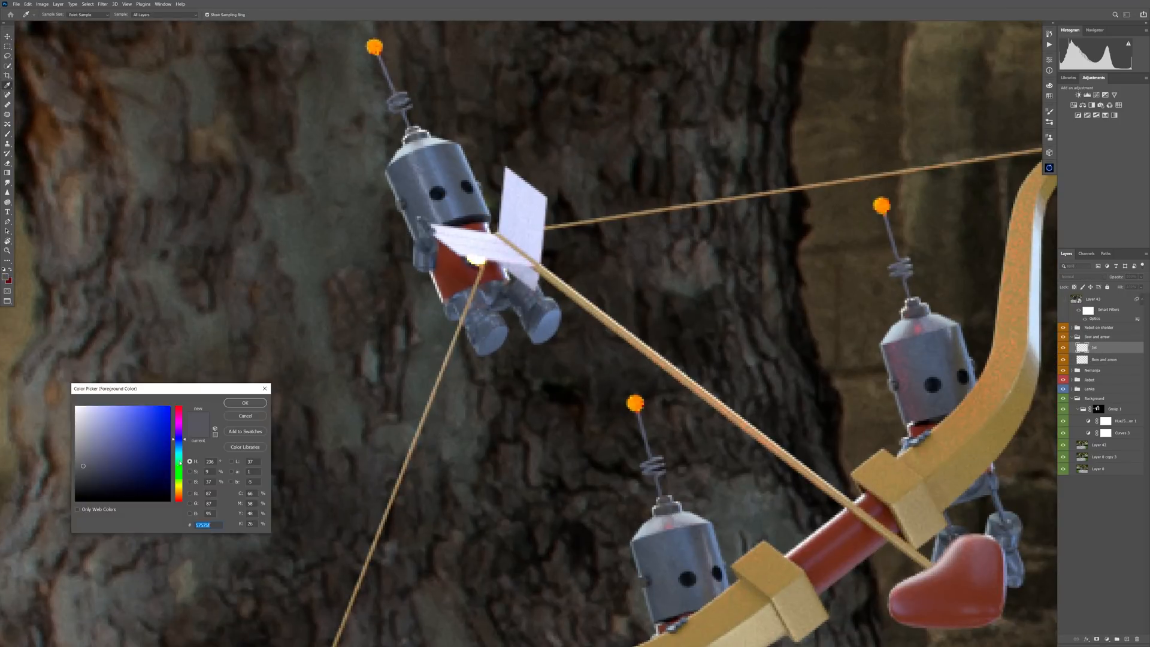
Paint a yellow and a dark red sample dot on the tree trunk beside the arrow-holding robot.
left_click(245, 401)
left_click(211, 253)
key("x")
left_click(205, 291)
Paint jet flames under both feet of the arrow-holding robot using the yellow and dark red sample colours.
left_click(493, 342)
left_click(546, 327)
right_click(546, 311)
key("Return")
left_click(210, 253, "alt")
left_click_drag(493, 337, 508, 368)
left_click(509, 366, "alt")
scroll(545, 358, "down", 1)
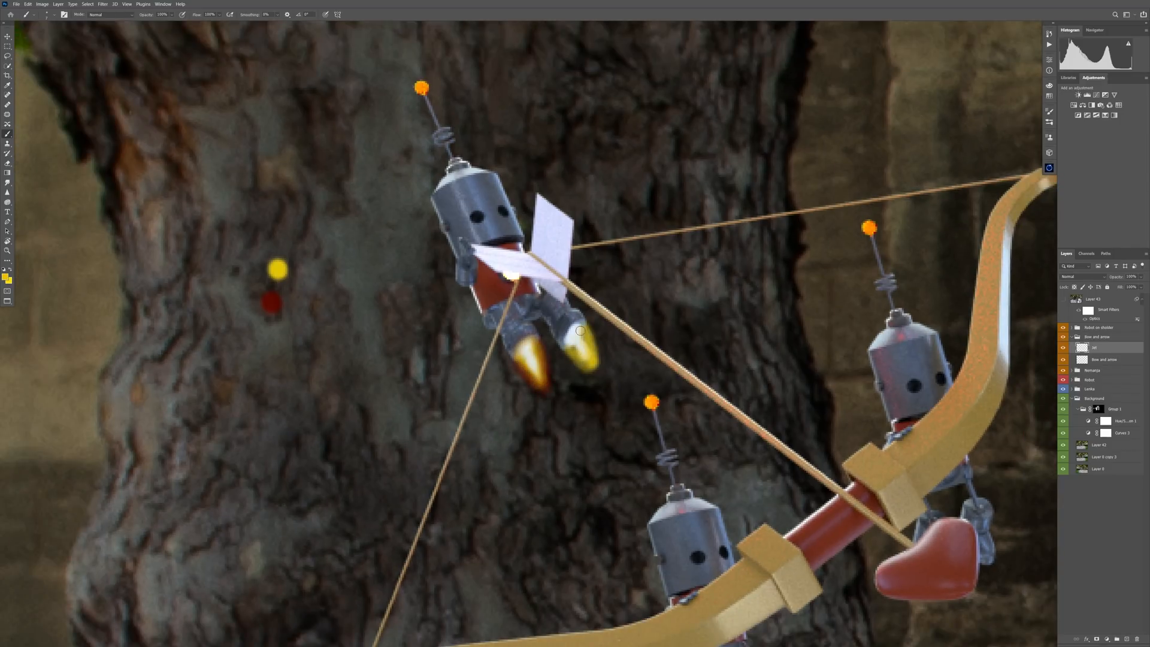
Apply a Motion Blur to the flames of the arrow-holding robot.
left_click(102, 4)
mouse_move(120, 95)
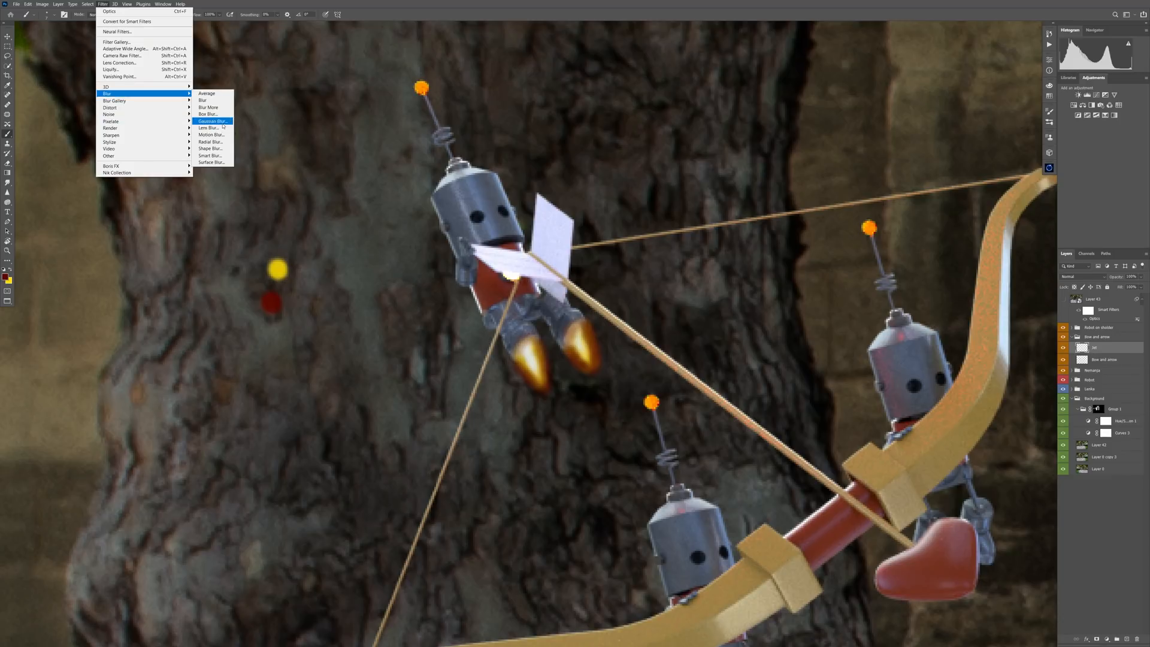
left_click(207, 129)
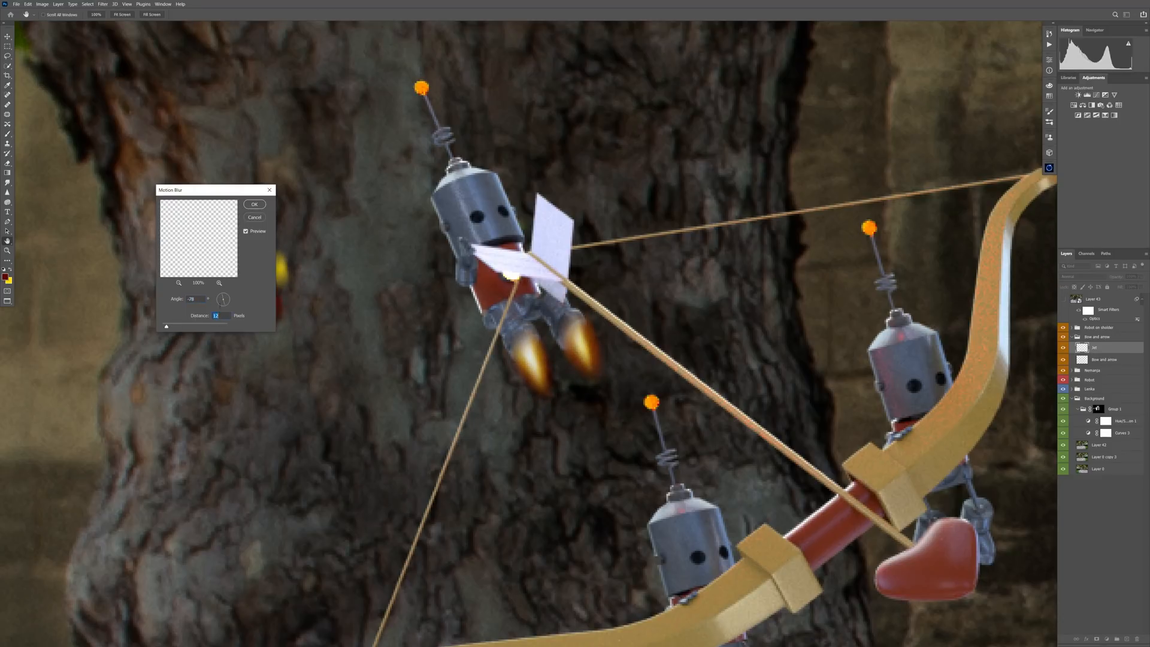
left_click(254, 204)
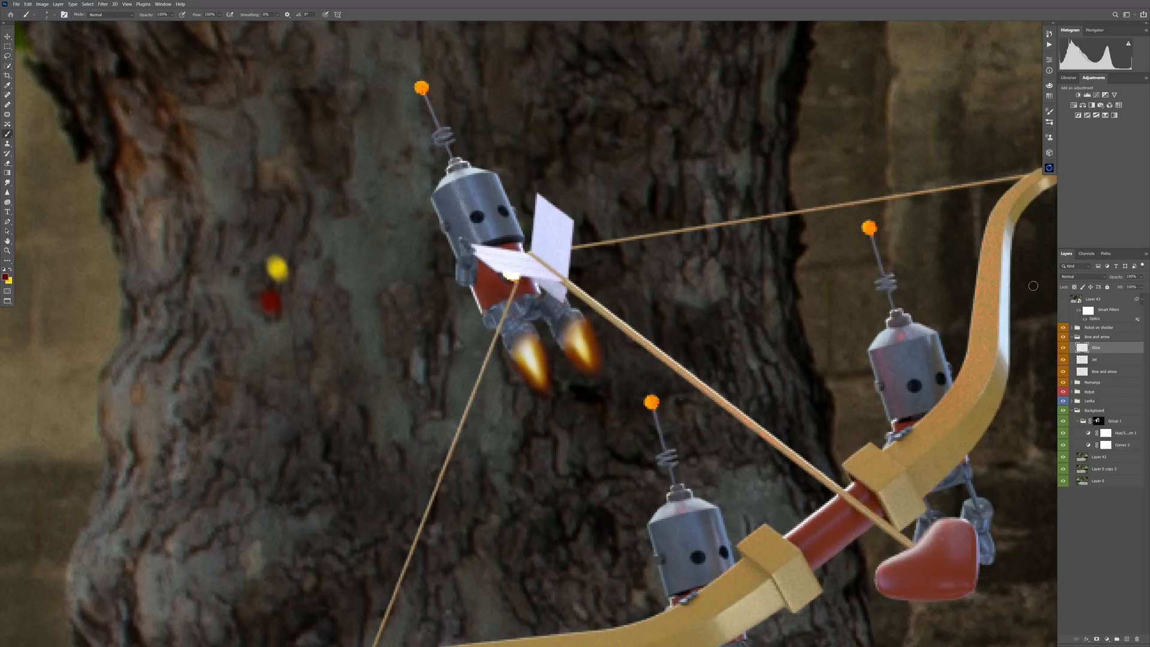
Set the new glow layer to Linear Dodge (Add) and paint a red glow over both flames of the arrow-holding robot.
key("bracketright")
key("bracketright")
key("bracketright")
left_click(1083, 276)
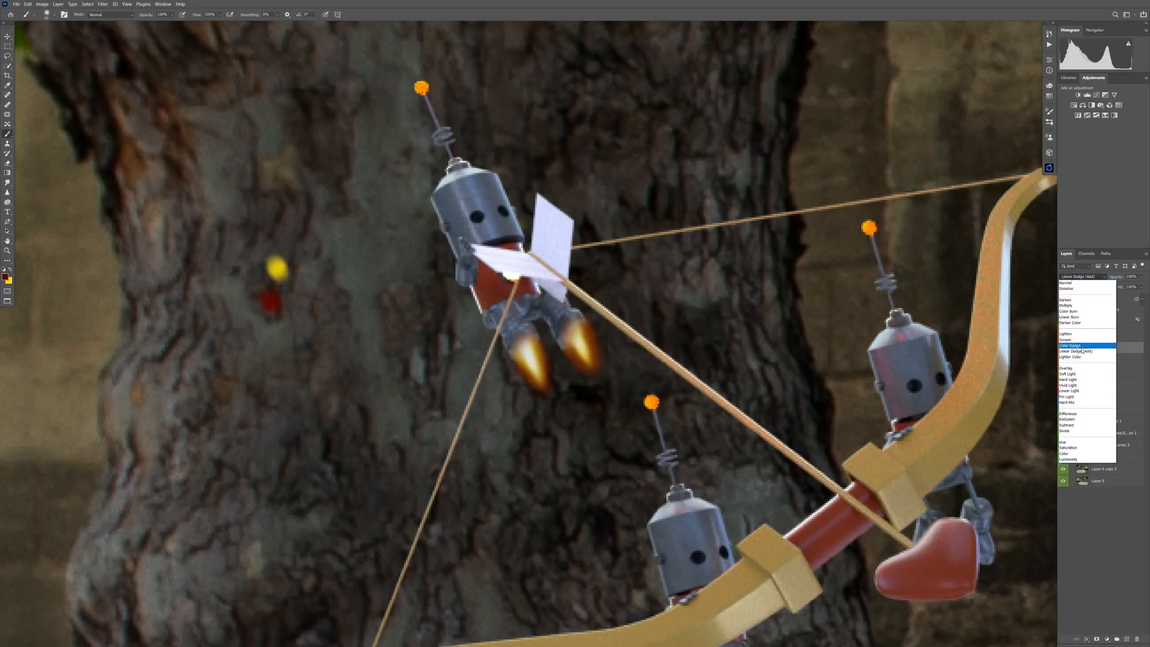
left_click(1086, 345)
left_click_drag(521, 348, 543, 386)
left_click_drag(578, 338, 593, 375)
Paint jet flames behind the feet of the lower bow-carrying robot on a layer beneath the bow and apply a Motion Blur.
scroll(555, 403, "down", 4)
scroll(555, 402, "up", 2)
scroll(608, 330, "up", 4)
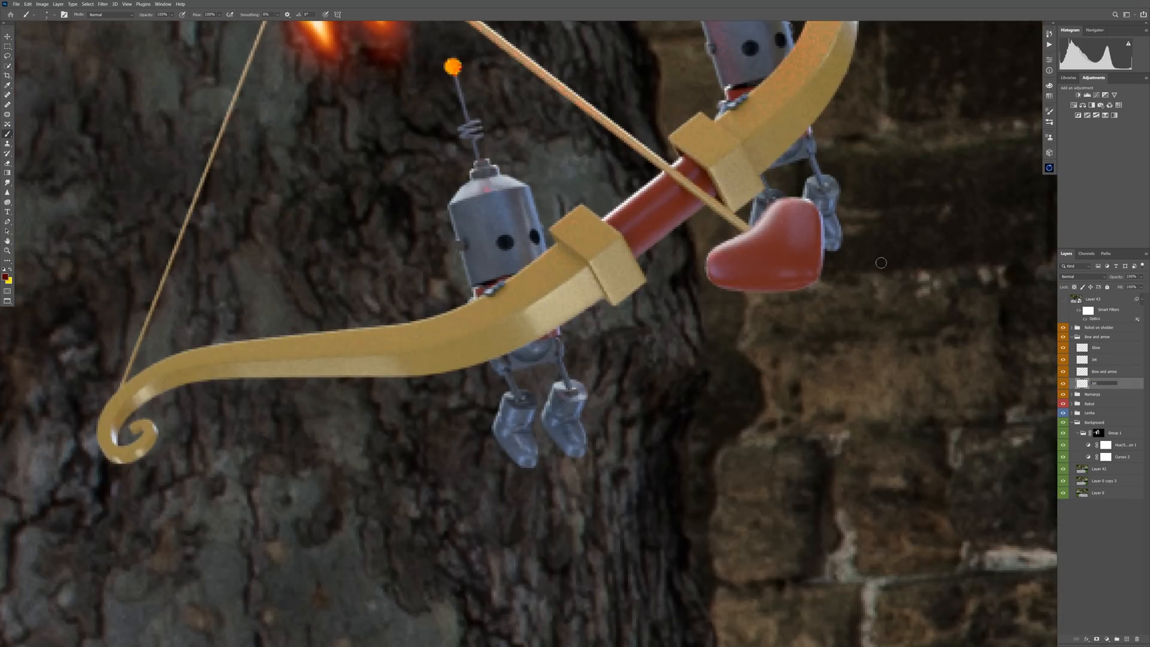
scroll(492, 223, "down", 3)
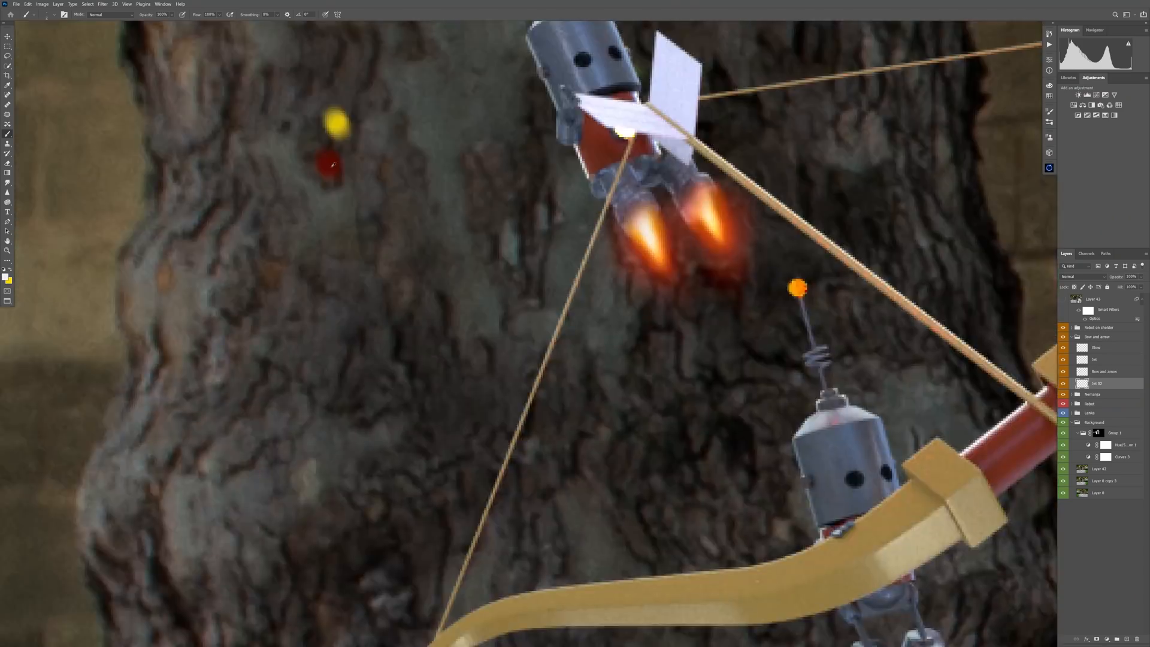
scroll(496, 315, "up", 4)
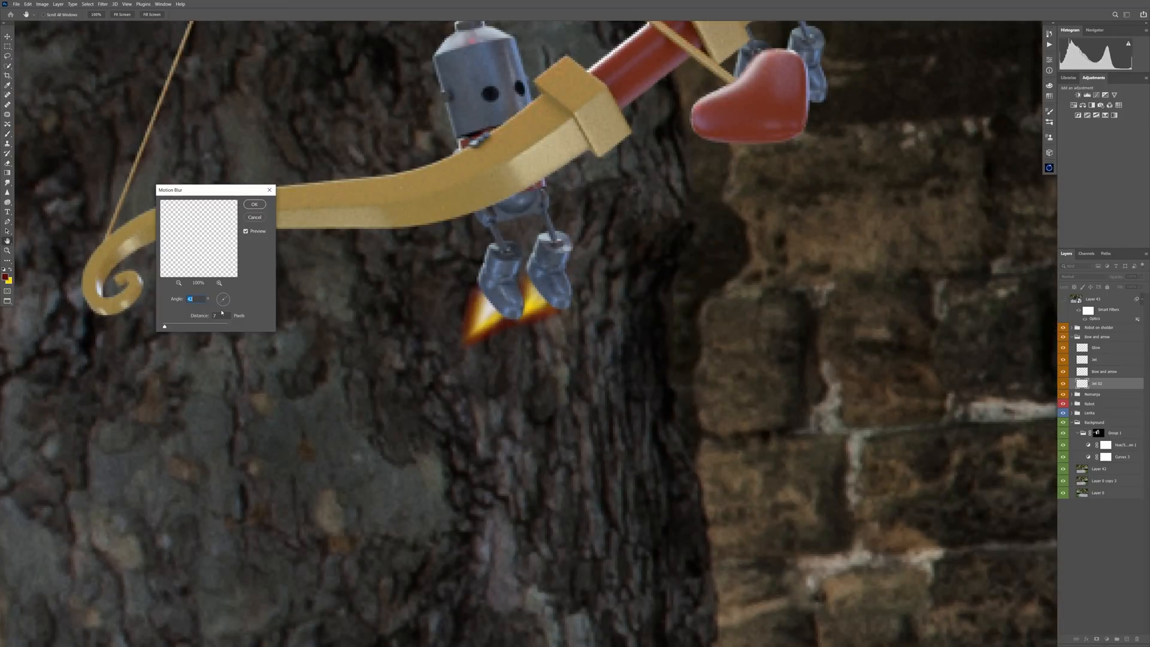
left_click(255, 205)
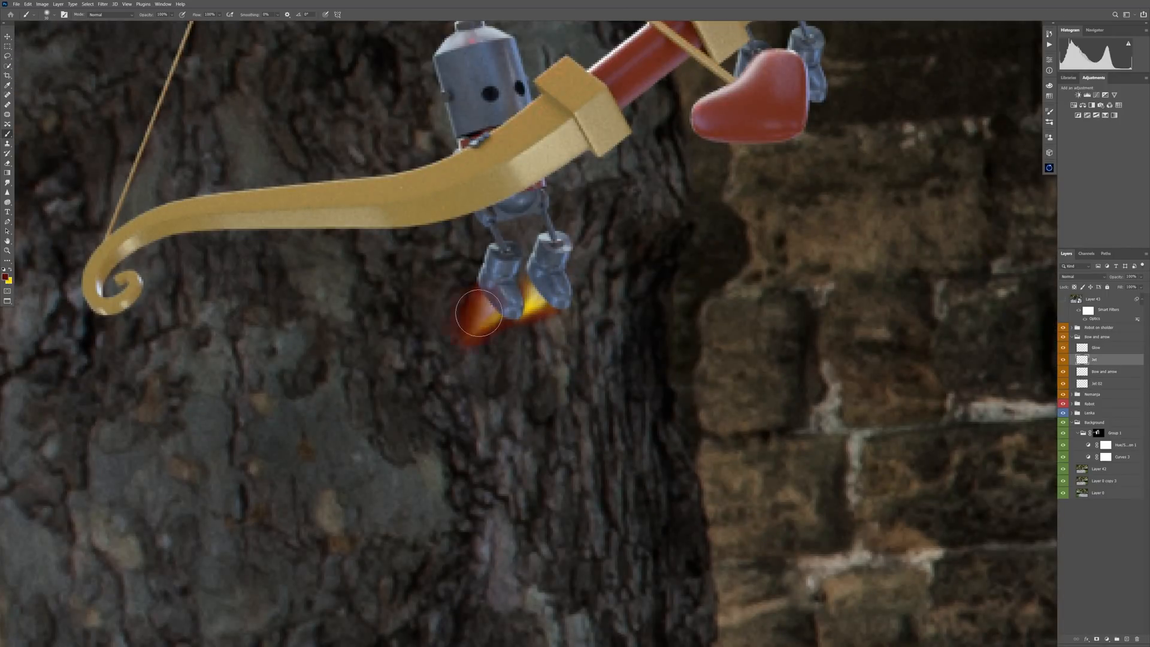
Paint a red glow over the lower bow-carrying robot's flames on the Linear Dodge (Add) glow layer.
left_click_drag(479, 313, 474, 323)
left_click_drag(537, 295, 539, 308)
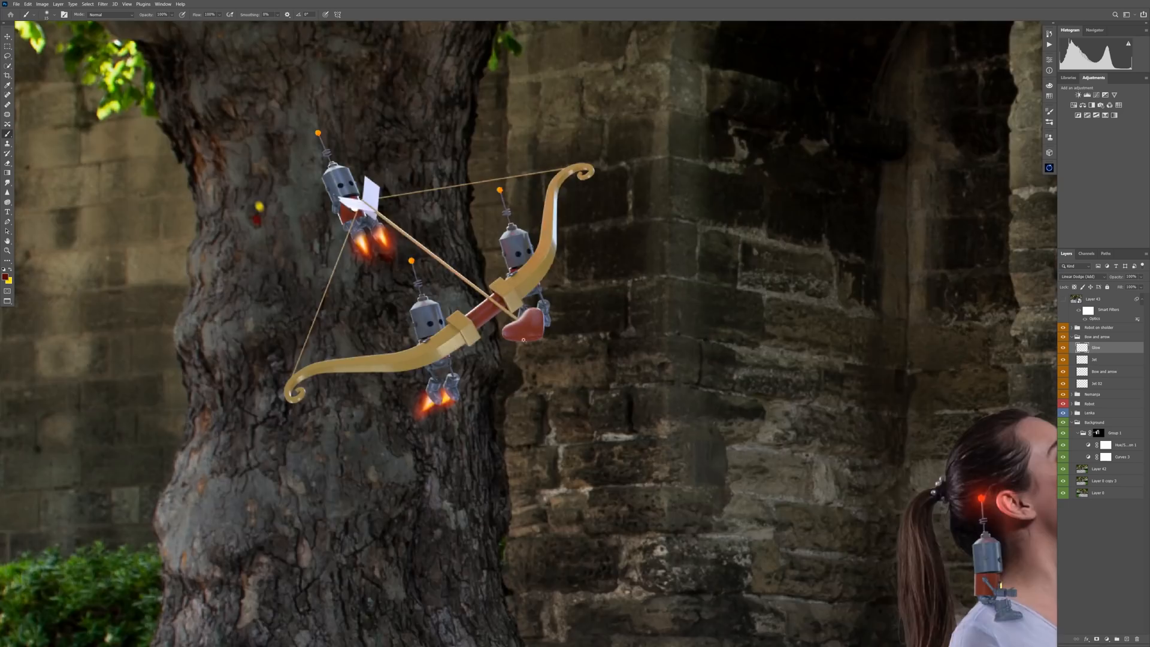
Paint yellow jet flames behind the feet of the upper bow-carrying robot, beside the heart, on the layer beneath the bow.
scroll(718, 318, "up", 4)
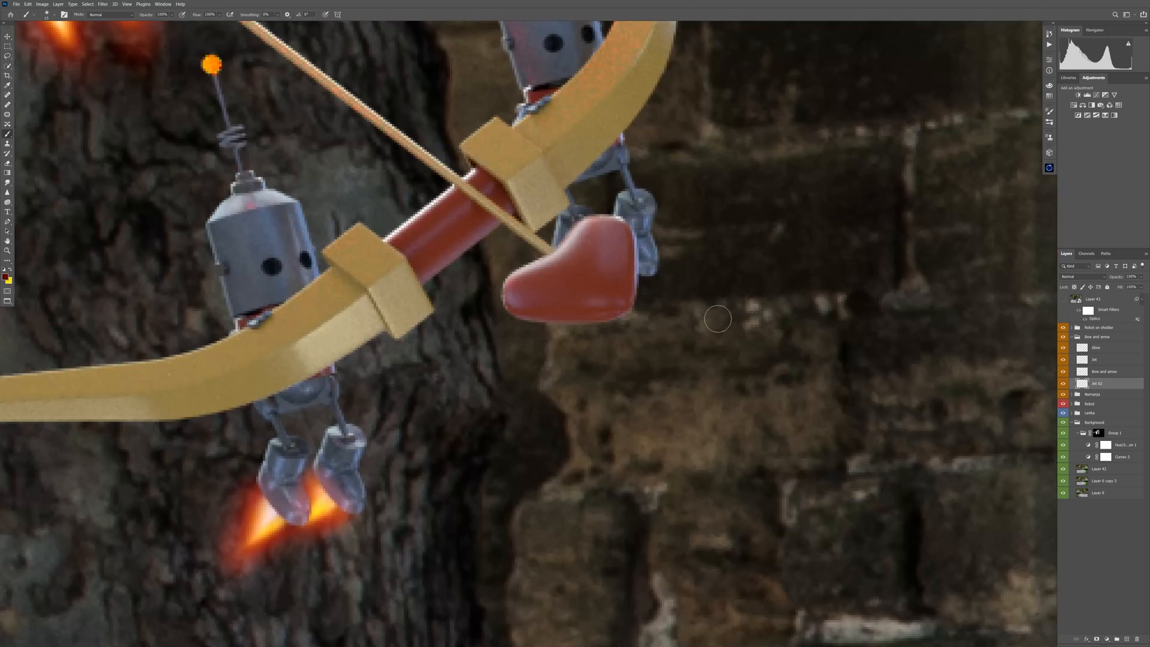
left_click_drag(231, 171, 520, 535)
left_click_drag(705, 380, 531, 207)
left_click_drag(764, 467, 571, 318)
key("bracketleft")
key("bracketleft")
key("bracketleft")
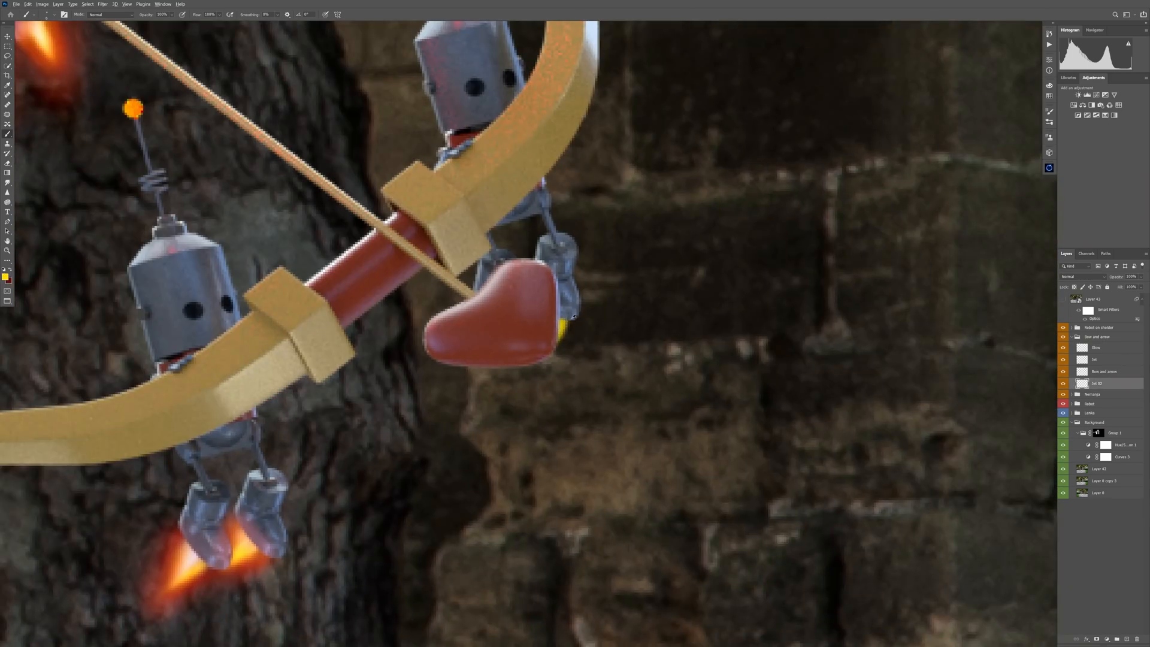
left_click_drag(548, 359, 569, 326)
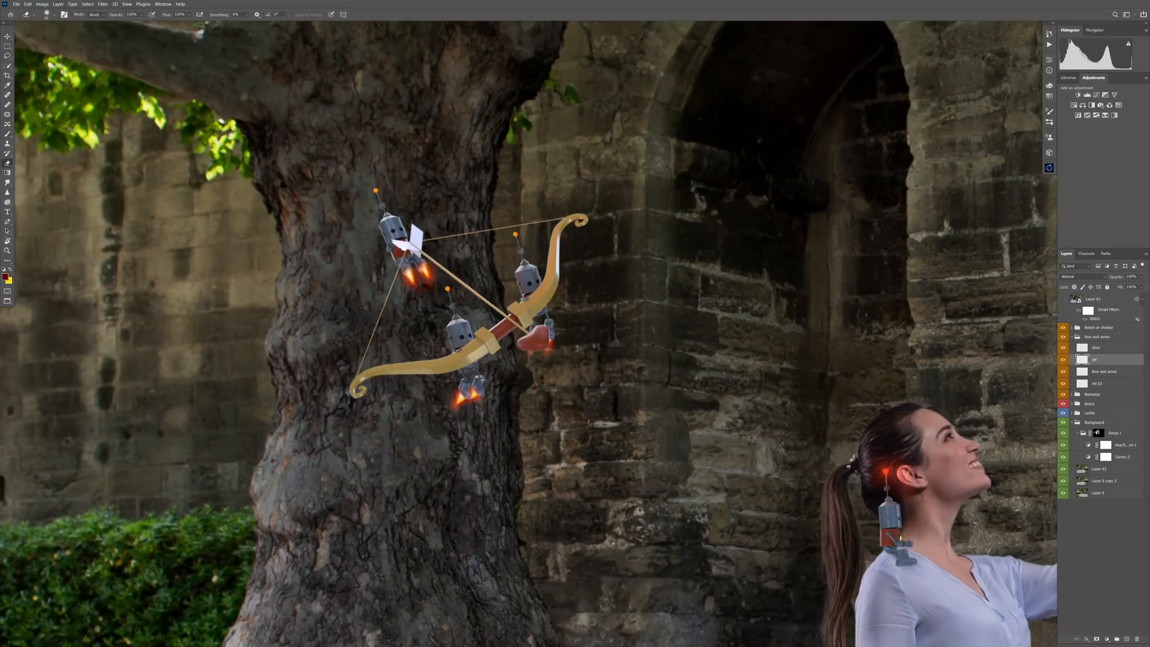
Paint red glows around the three bow robots' antenna tips and white light in their eyes on a separate Eyes layer.
left_click(375, 190)
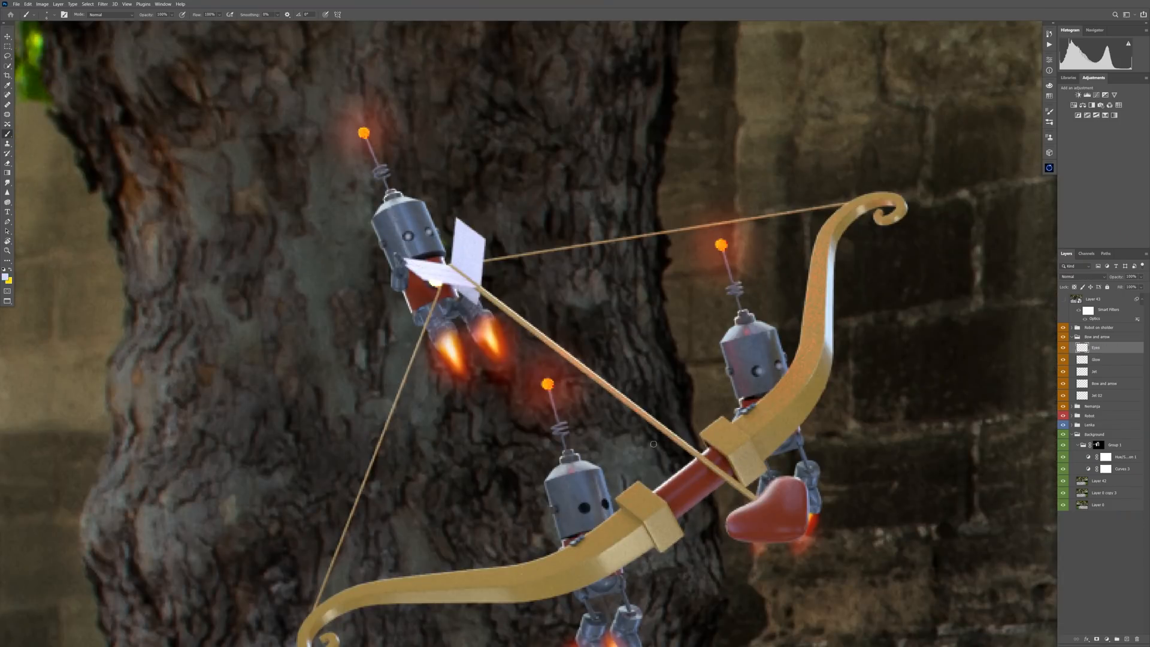
left_click(409, 236)
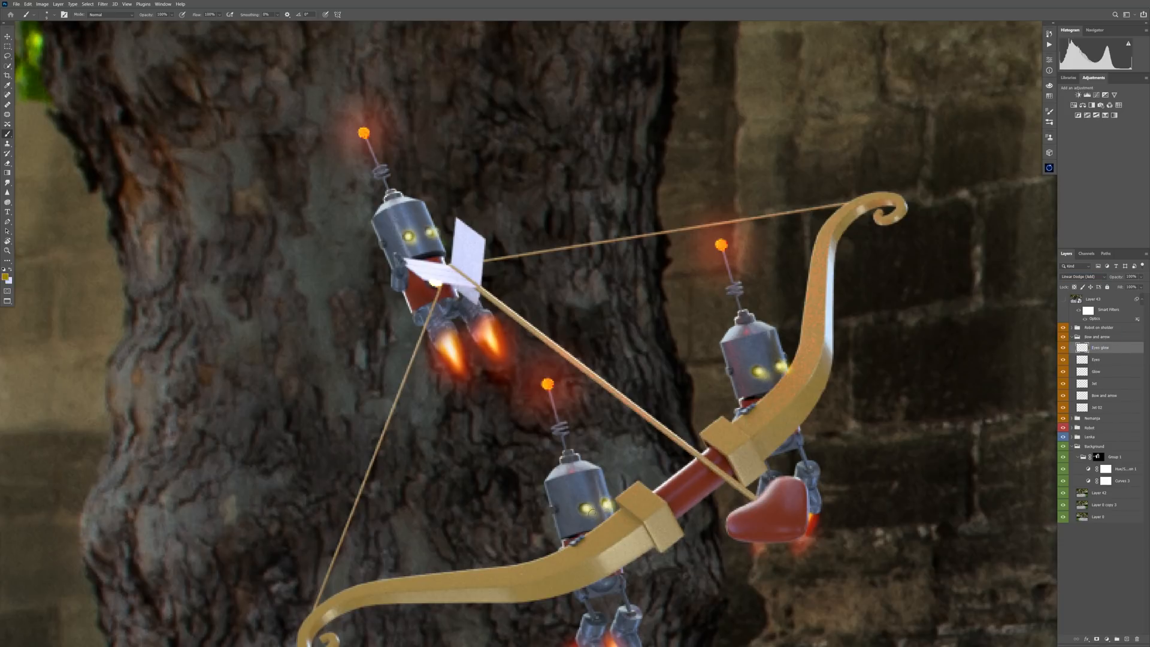
Clean up the yellow Eyes glow on the Linear Dodge (Add) layer by erasing where it spills over the bow.
scroll(790, 376, "up", 2)
key("e")
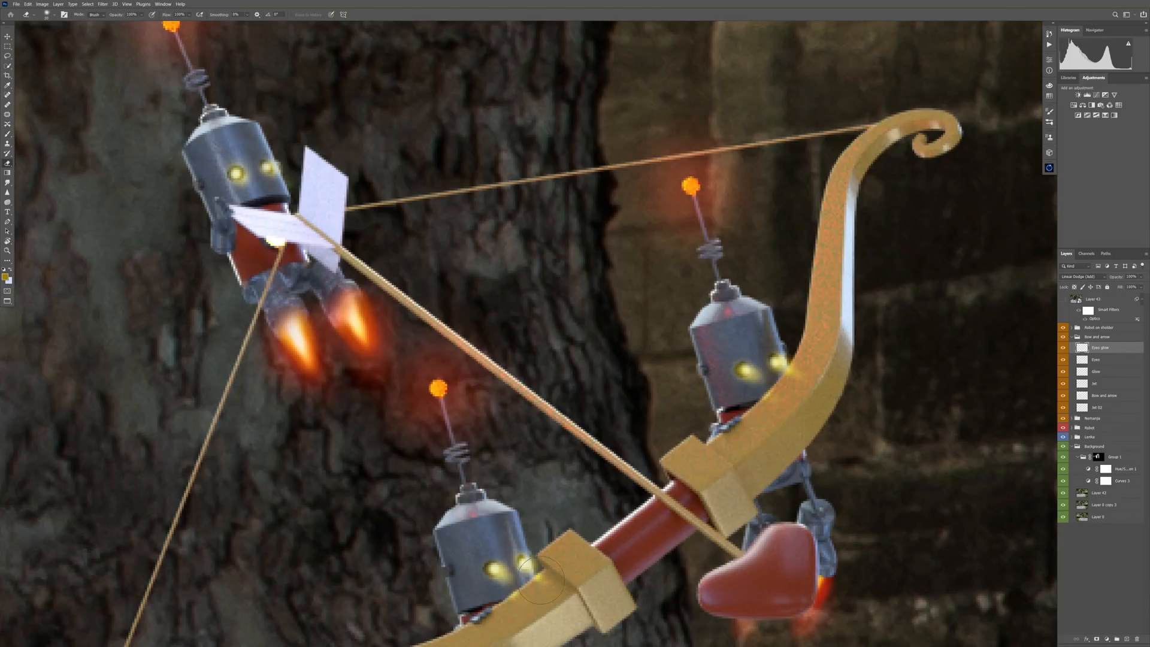
key("b")
key("ctrl+0")
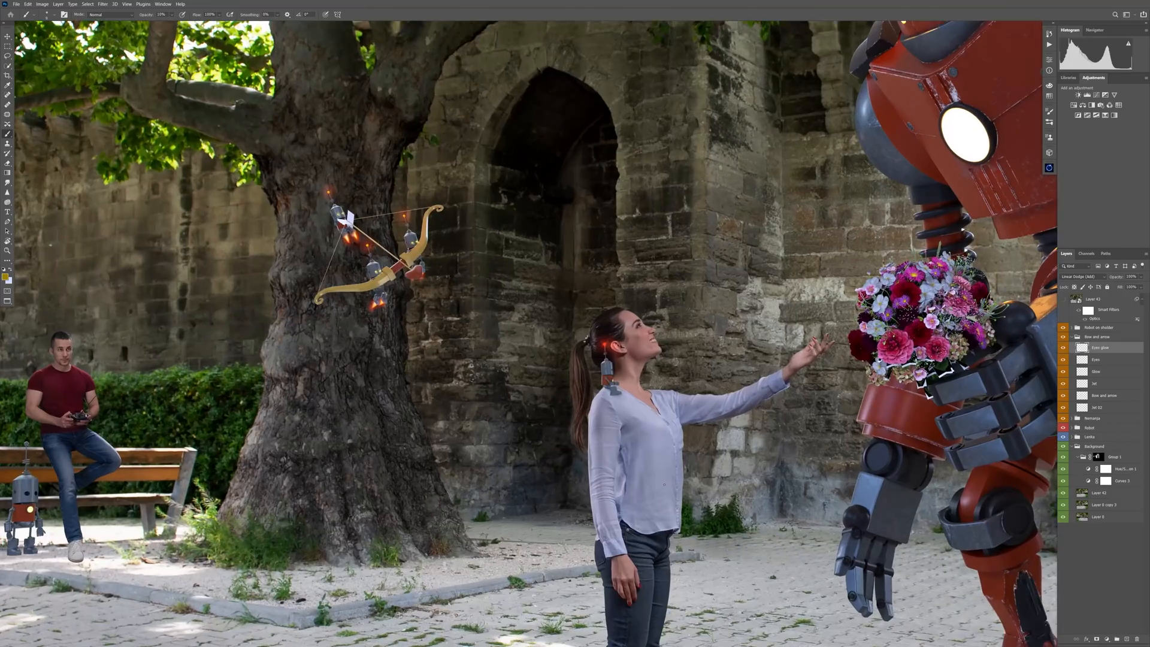
Collapse the Bow and arrow group and colour-label it and the Robot on shoulder group violet.
left_click(1072, 337)
right_click(1078, 338)
left_click(1090, 322)
right_click(1081, 327)
right_click(1064, 327)
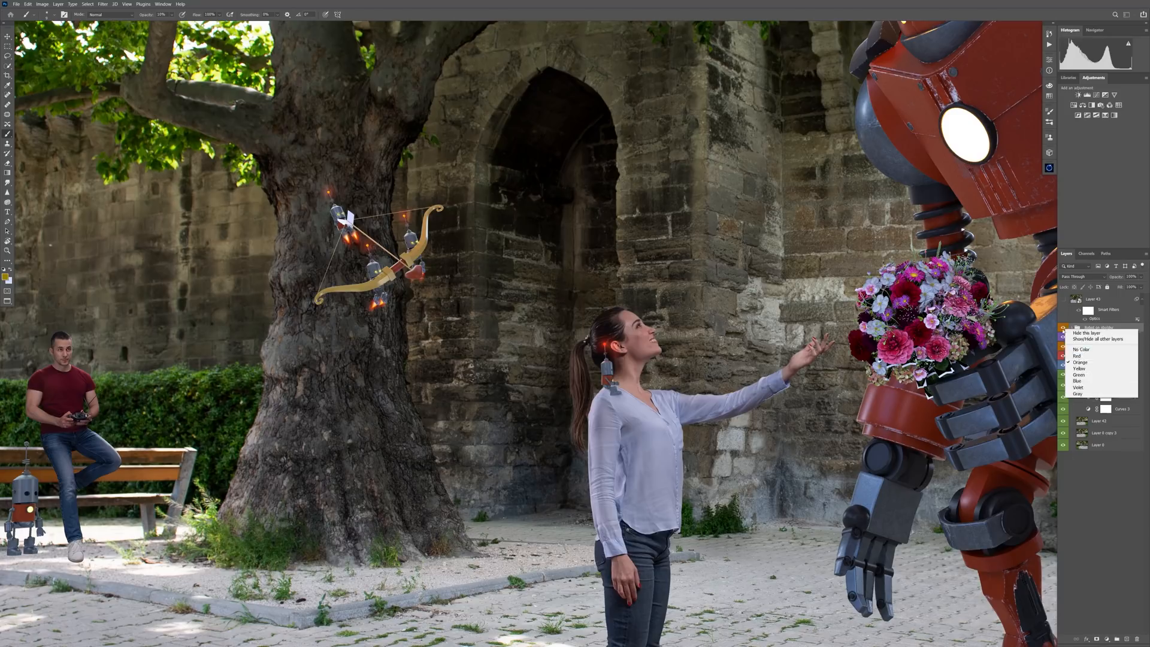
left_click(1078, 389)
Add Eyes and Eyes glow layers at the top of the Robot on shoulder group.
left_click(1072, 328)
left_click(1097, 338)
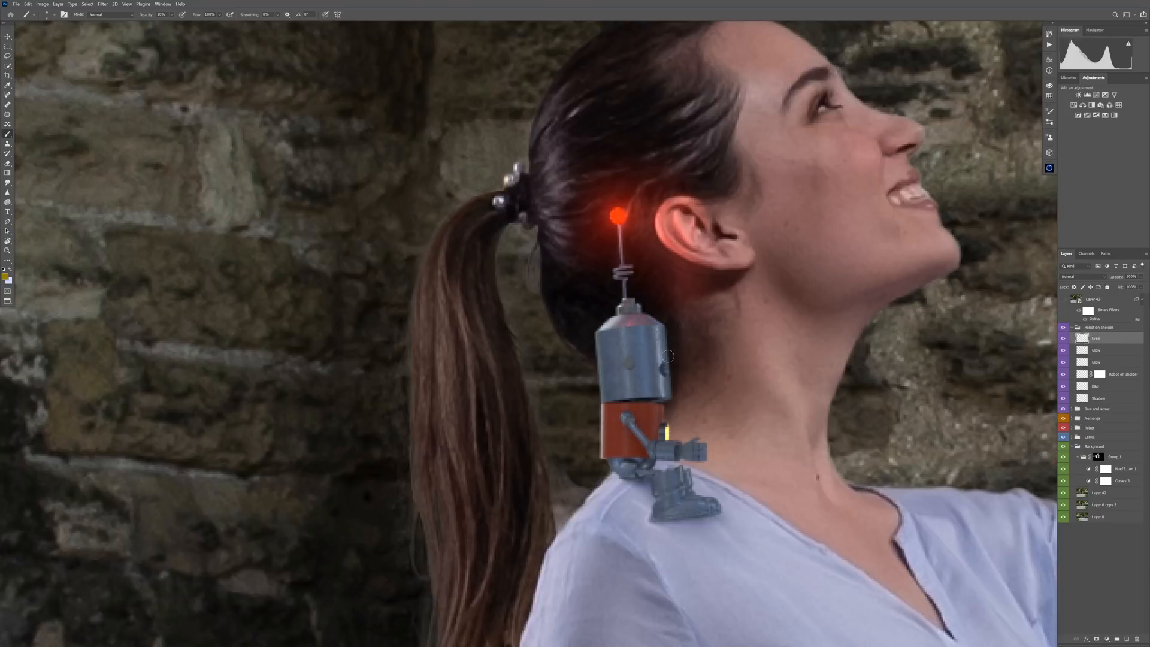
key("x")
key("x")
key("ctrl+shift+alt+n")
double_click(1097, 338)
type("Eyes")
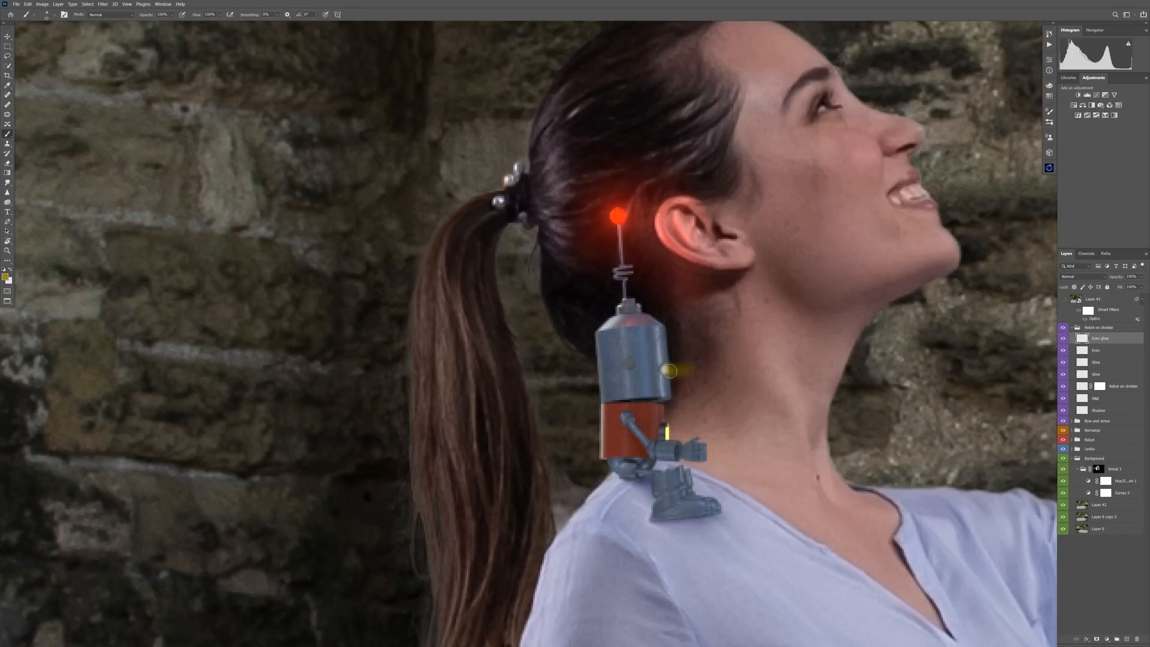
Set the Eyes glow layer to Linear Dodge (Add), paint a yellow glow at the shoulder robot's eye and soften it with the Eraser at 10% opacity.
key("shift+alt+a")
key("e")
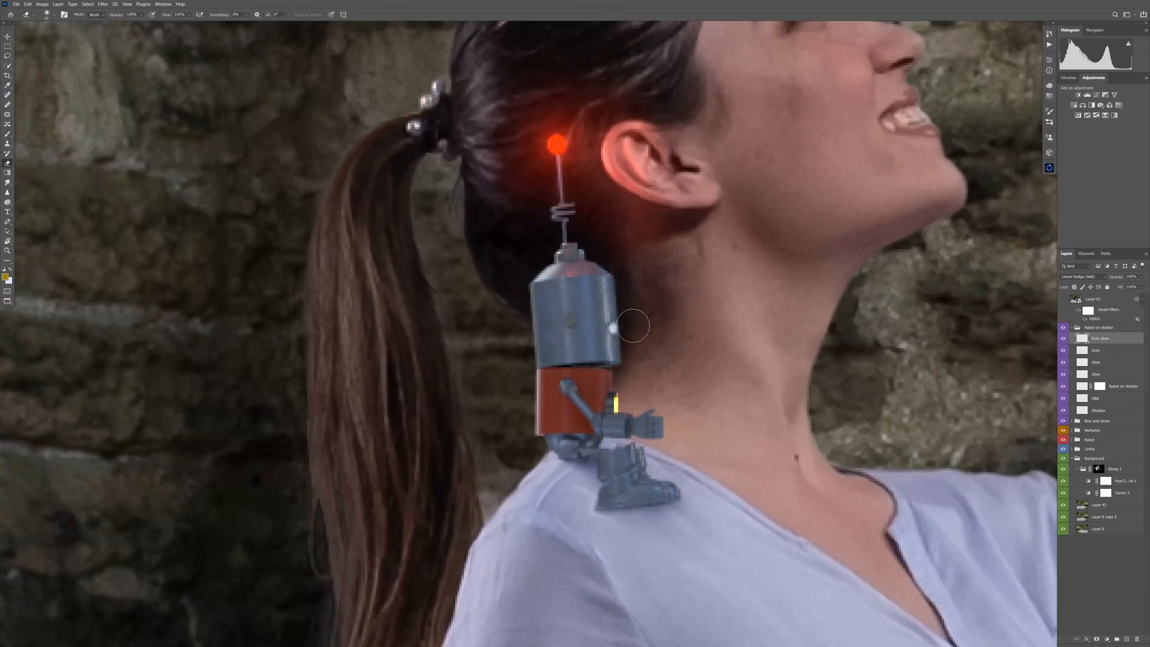
key("b")
mouse_move(614, 328)
left_mouse_down()
mouse_move(646, 304)
mouse_move(654, 339)
left_mouse_up()
key("e")
key("1")
key("[")
key("[")
key("[")
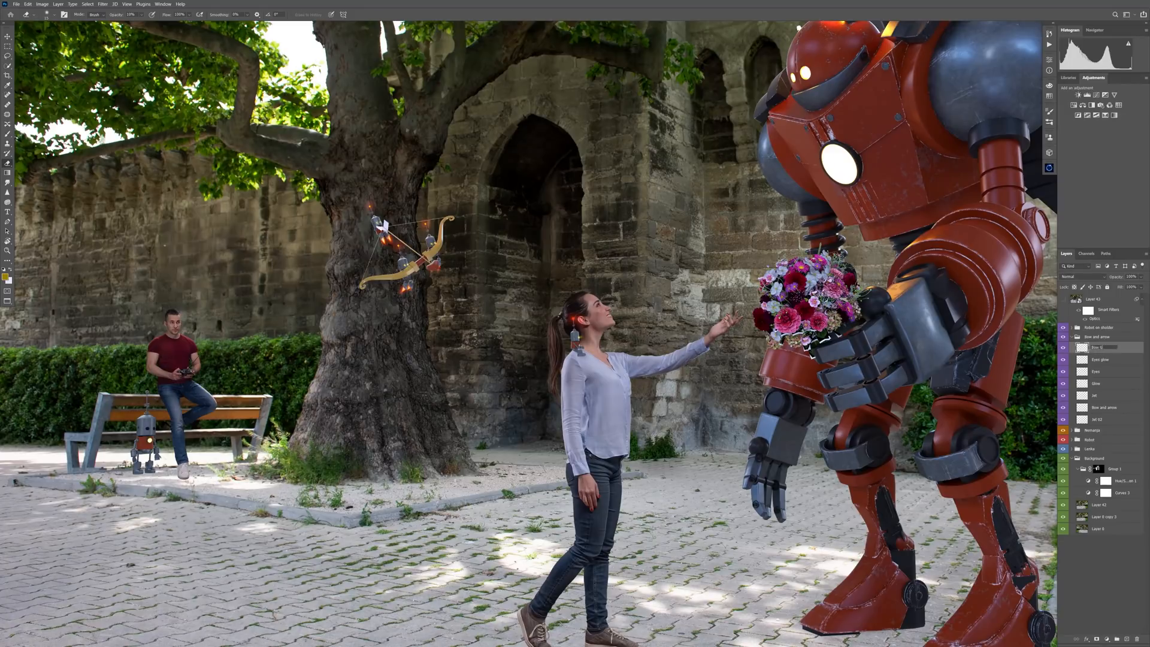
Paint a yellow glow over the bow and its string on the Bow glow layer in Linear Dodge (Add) mode.
key("b")
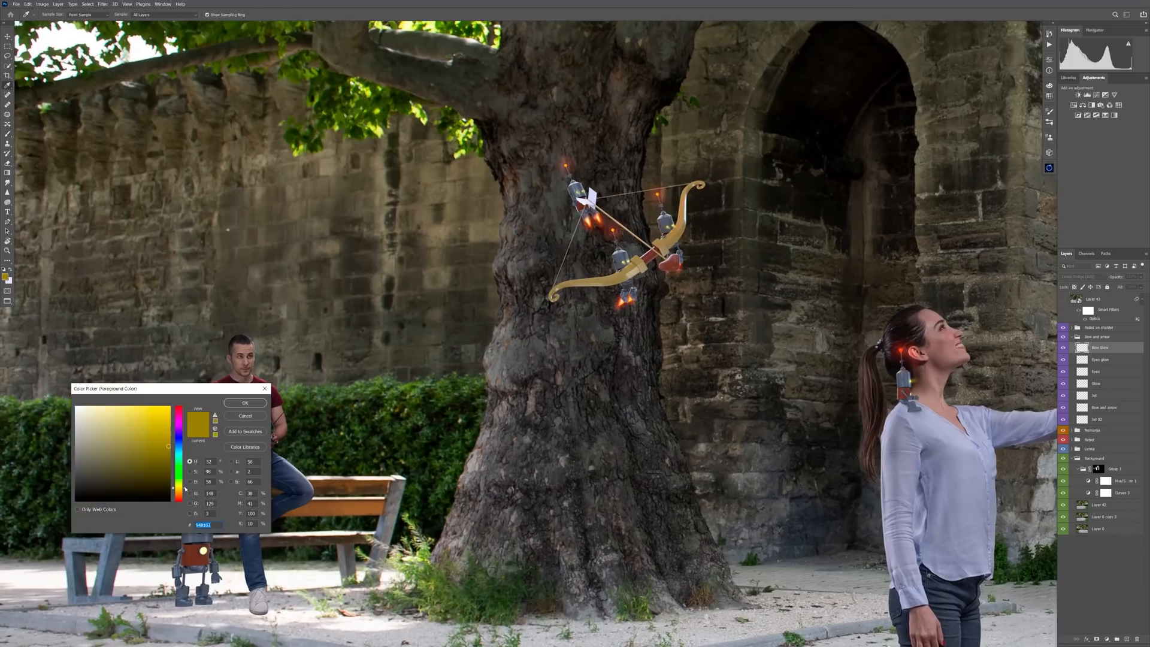
mouse_move(585, 281)
left_mouse_down()
mouse_move(642, 264)
mouse_move(695, 187)
left_mouse_up()
key("bracketleft")
key("bracketleft")
left_click_drag(632, 270, 568, 284)
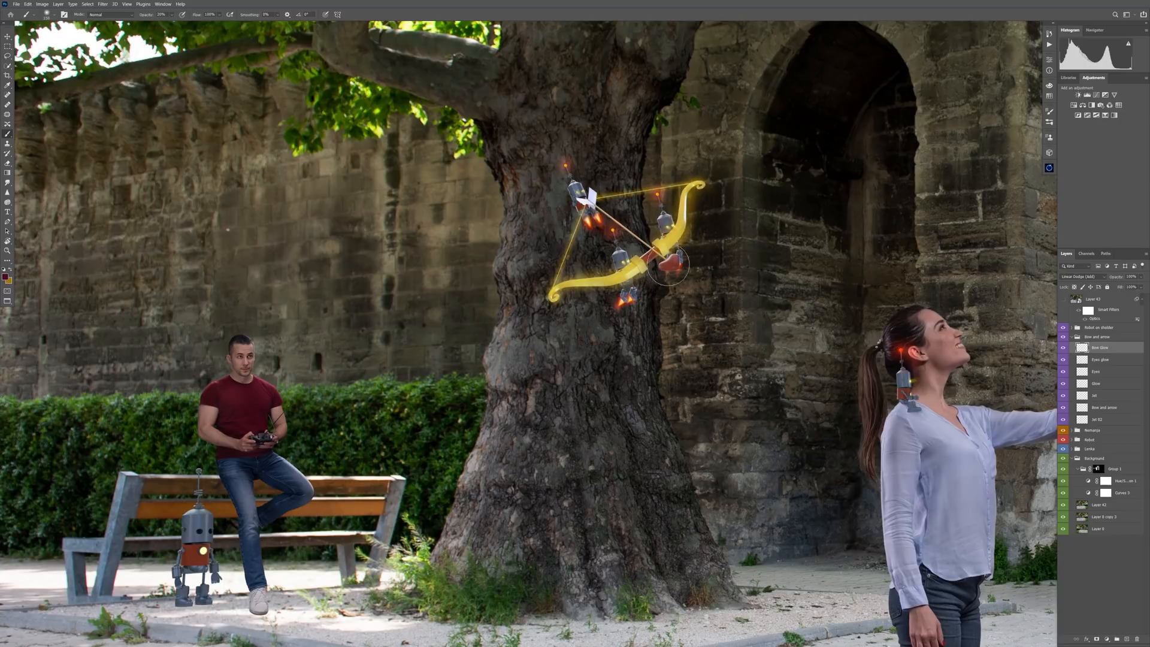
Paint a yellow glow along the arrow with a smaller brush and a red glow over its heart-shaped tip.
scroll(674, 261, "up", 3)
key("bracketleft")
key("bracketleft")
key("bracketleft")
key("bracketleft")
key("bracketleft")
left_click_drag(465, 99, 662, 252)
scroll(656, 255, "down", 5)
scroll(644, 220, "up", 4)
key("3")
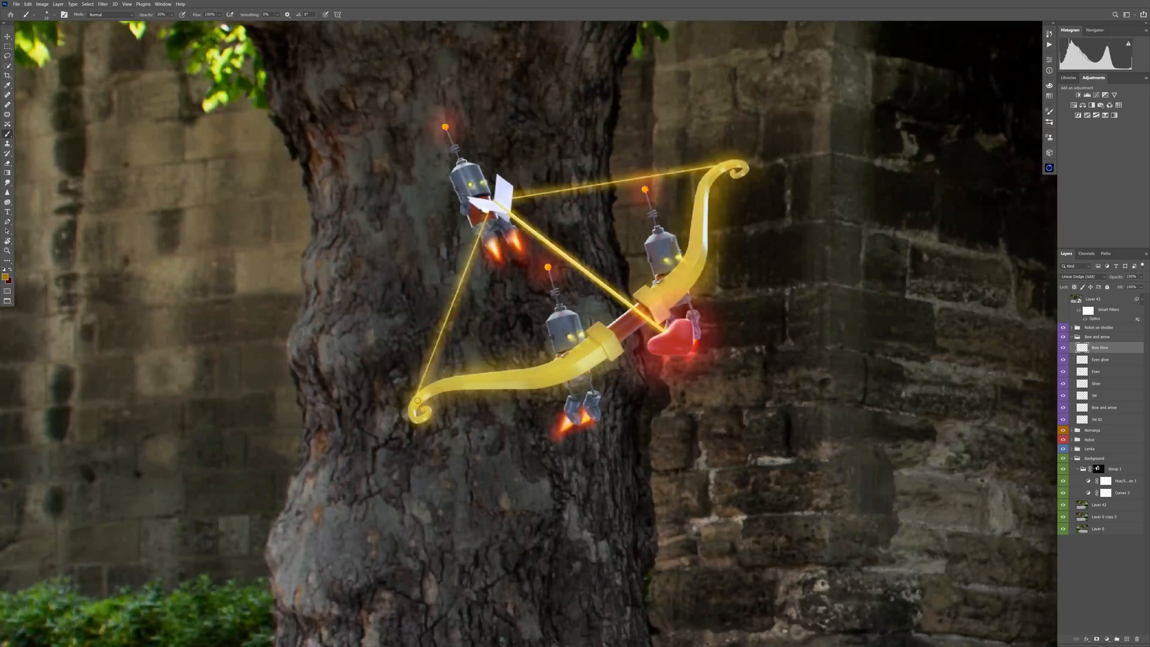
Paint a wider, softer yellow glow around the bow and arrow with a much larger brush at 30% opacity.
scroll(458, 288, "down", 3)
key("bracketright")
key("bracketright")
key("bracketright")
key("bracketright")
key("bracketright")
key("bracketright")
key("bracketright")
key("bracketright")
key("bracketright")
left_click_drag(512, 336, 541, 313)
left_click(601, 251)
scroll(519, 324, "down", 3)
left_click_drag(538, 373, 501, 218)
scroll(495, 204, "down", 2)
scroll(492, 252, "up", 2)
Cut the small bench robot onto its own layer and place it in a separate group above the seated man's group.
key("v")
left_click(1068, 408)
left_click_drag(291, 450, 252, 344)
key("ctrl+shift+j")
left_click_drag(1104, 407, 1104, 435)
left_click(1072, 337)
double_click(1093, 347)
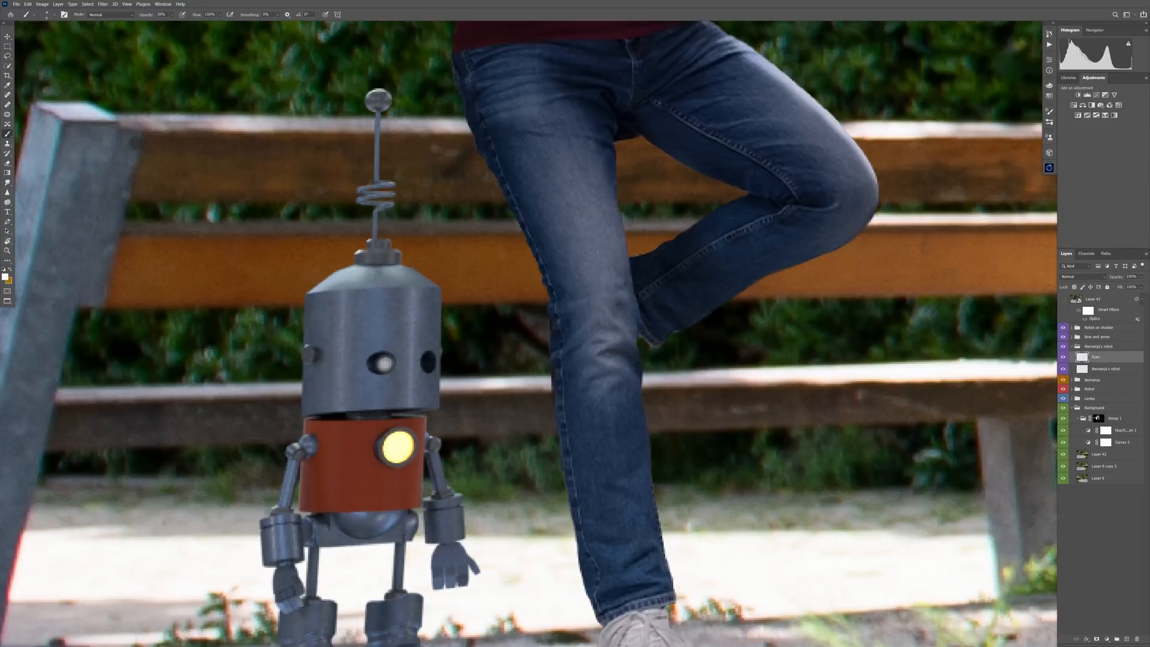
Add an Eyes glow layer in Linear Dodge (Add) mode and paint a yellow glow over the bench robot's eyes.
left_click(1123, 640)
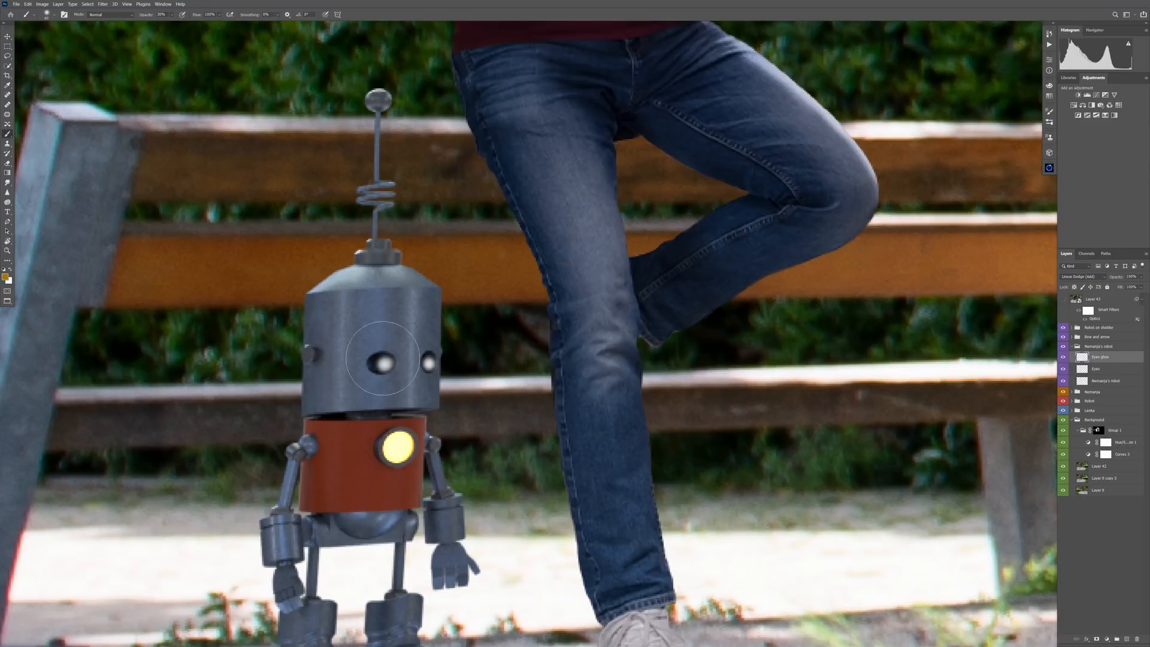
left_click_drag(382, 358, 443, 362)
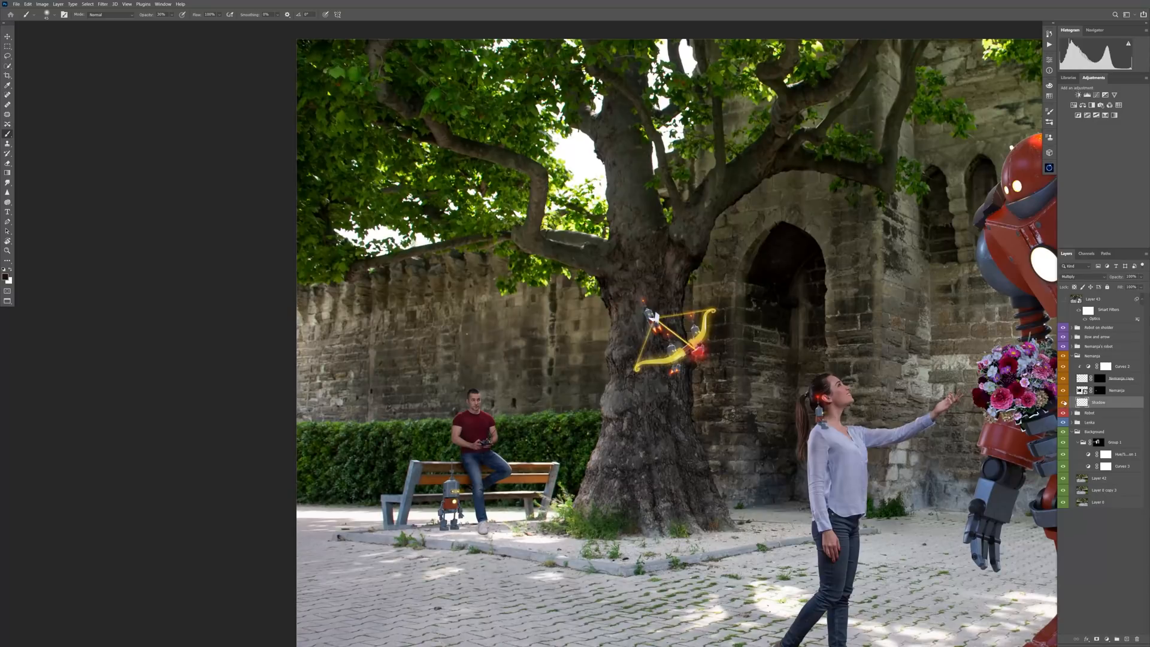
Collapse the seated man's group and add a renamed shadow layer at the bottom of the woman's group.
left_click(1073, 356)
left_click(1073, 375)
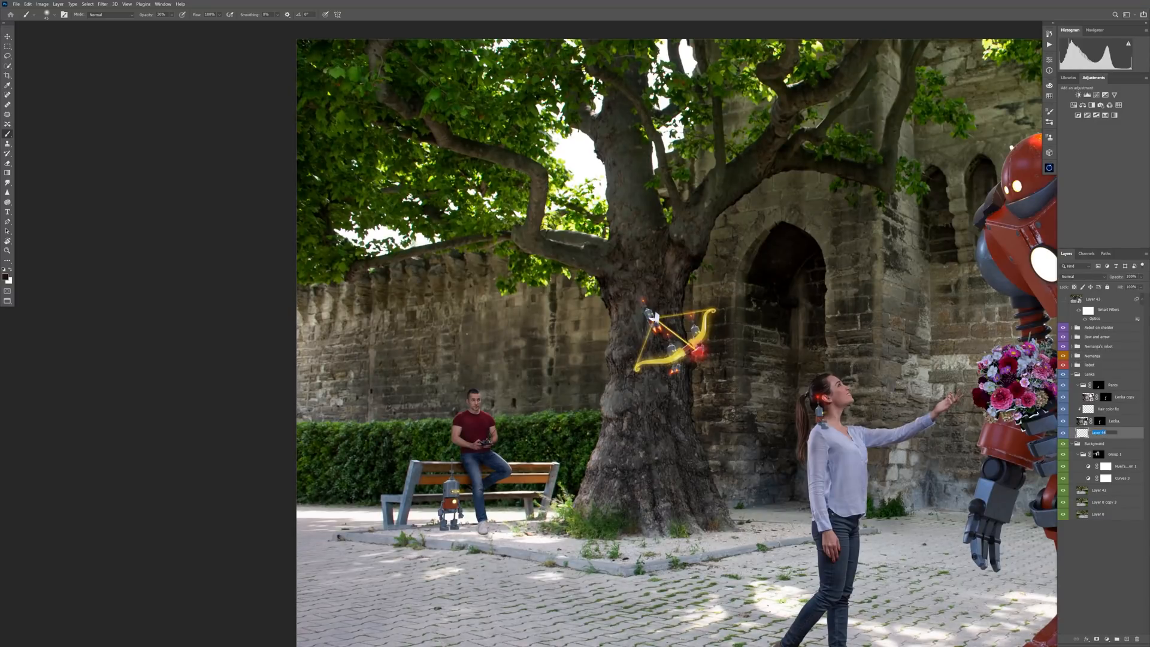
left_click(1099, 432)
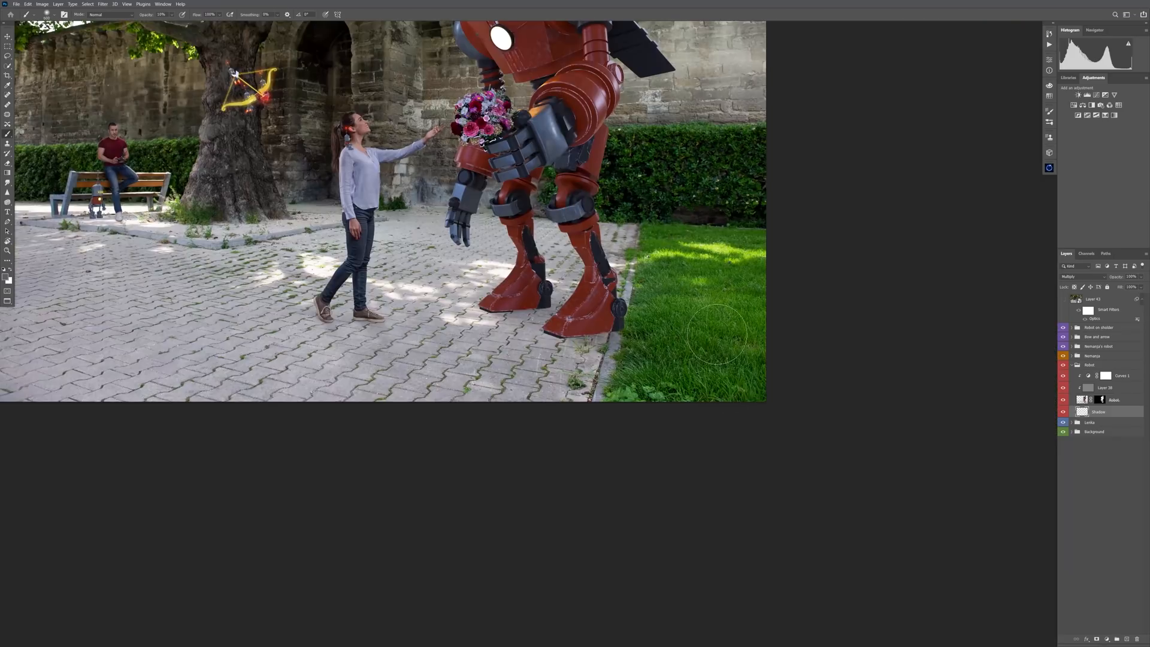
Set the giant robot's shadow layers to Multiply and paint dark contact shadows beneath both of its feet.
left_click(1082, 276)
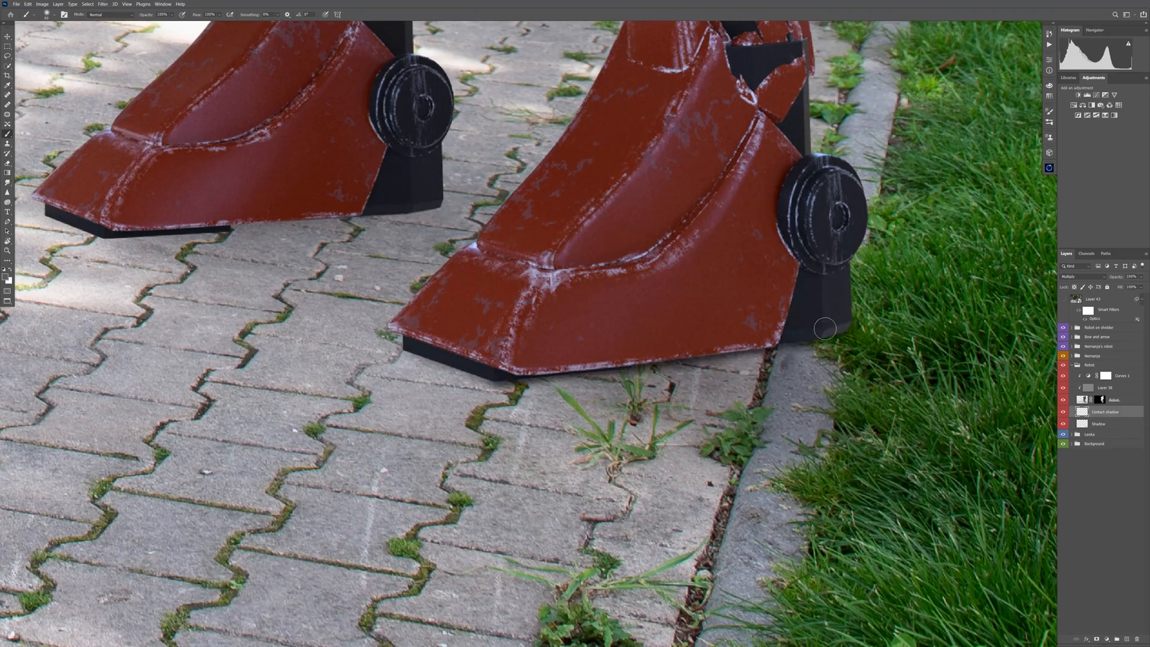
left_click_drag(444, 213, 209, 219)
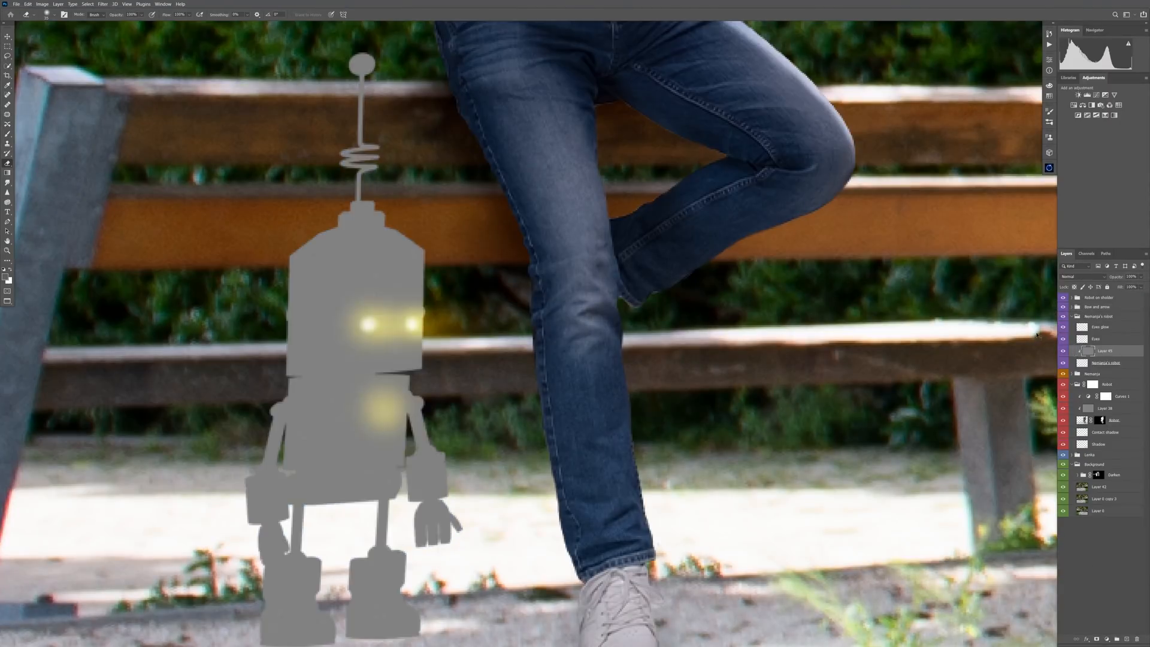
Add a Curves adjustment layer above the bench robot's grey shading layer.
left_click(1107, 639)
left_click(1105, 549)
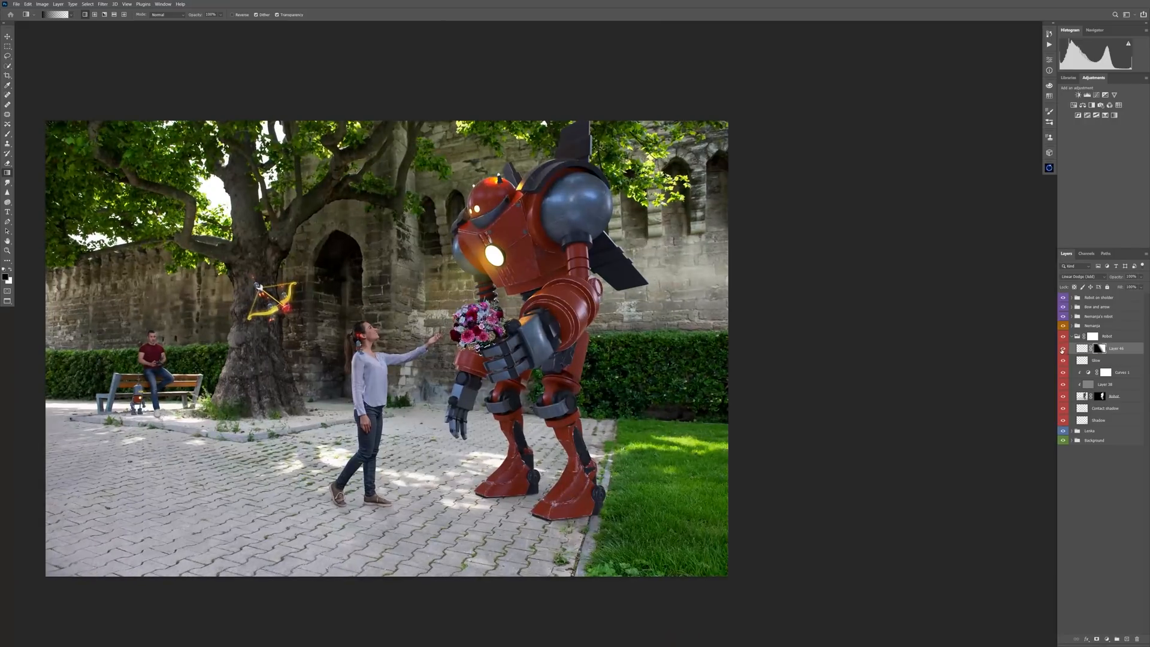
Paint warm light onto the woman's face through the black mask of the clipped Curves layer in her group.
left_click(1090, 431)
left_click(1071, 431)
left_click(1114, 478)
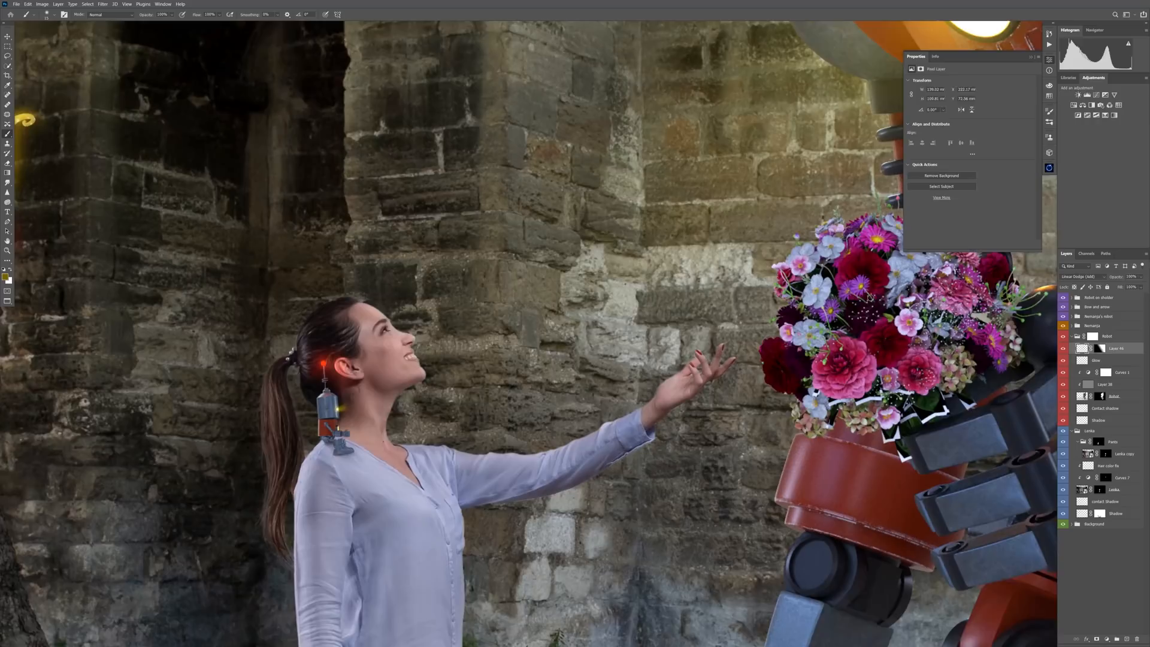
left_click(1088, 477)
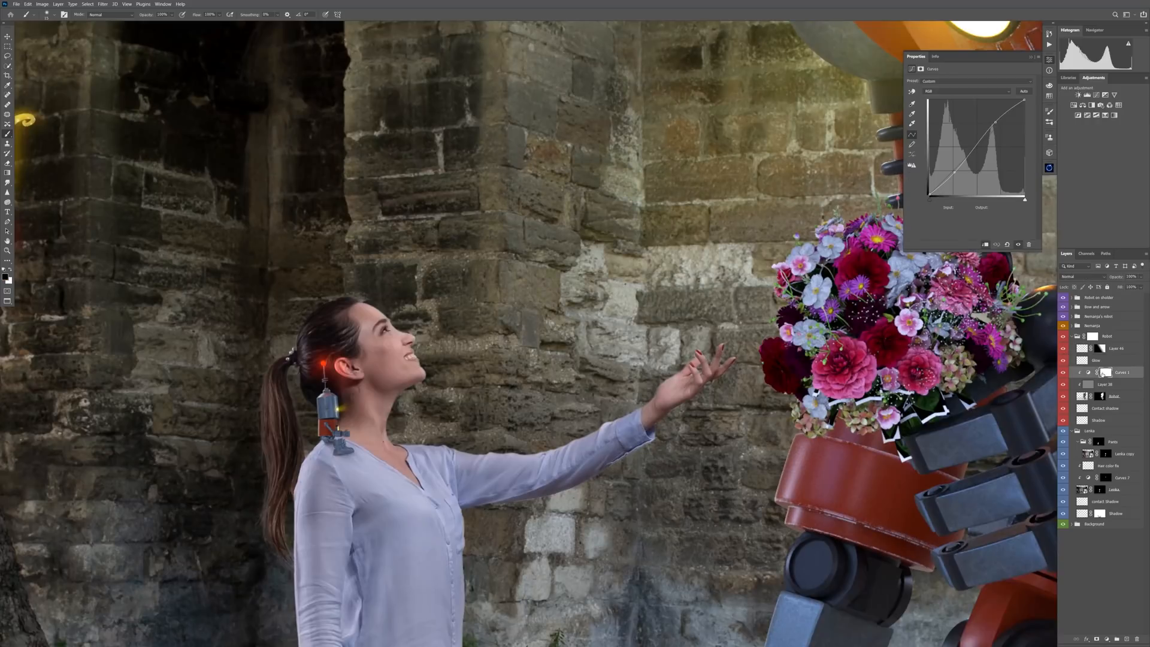
left_click(1103, 477)
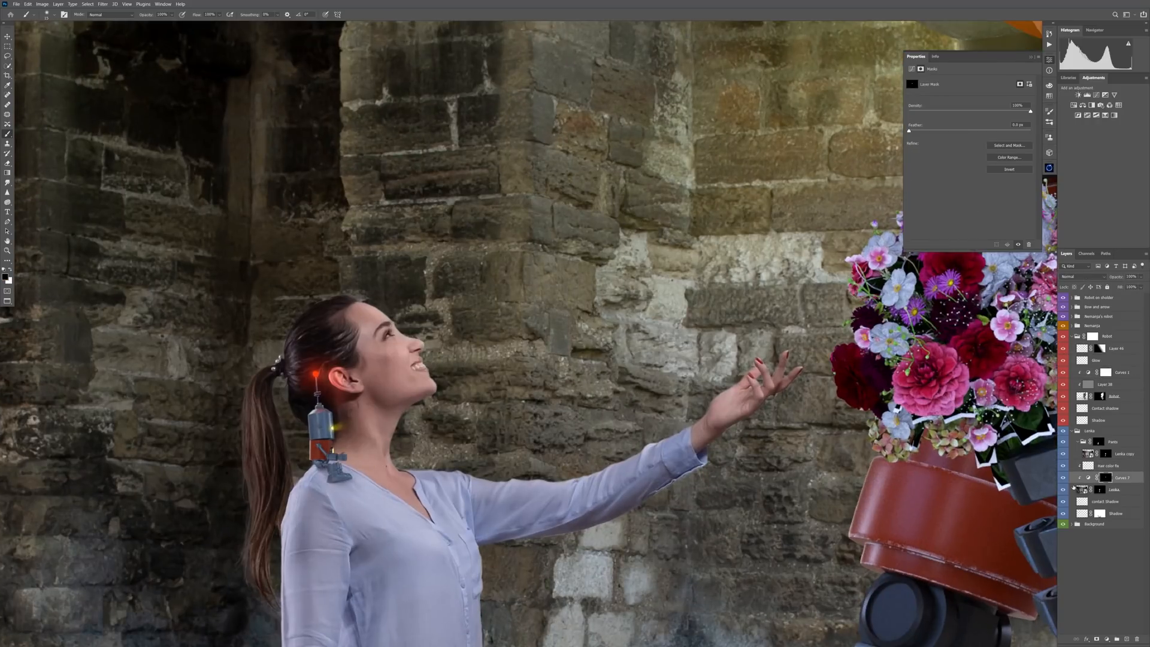
left_click(1088, 478)
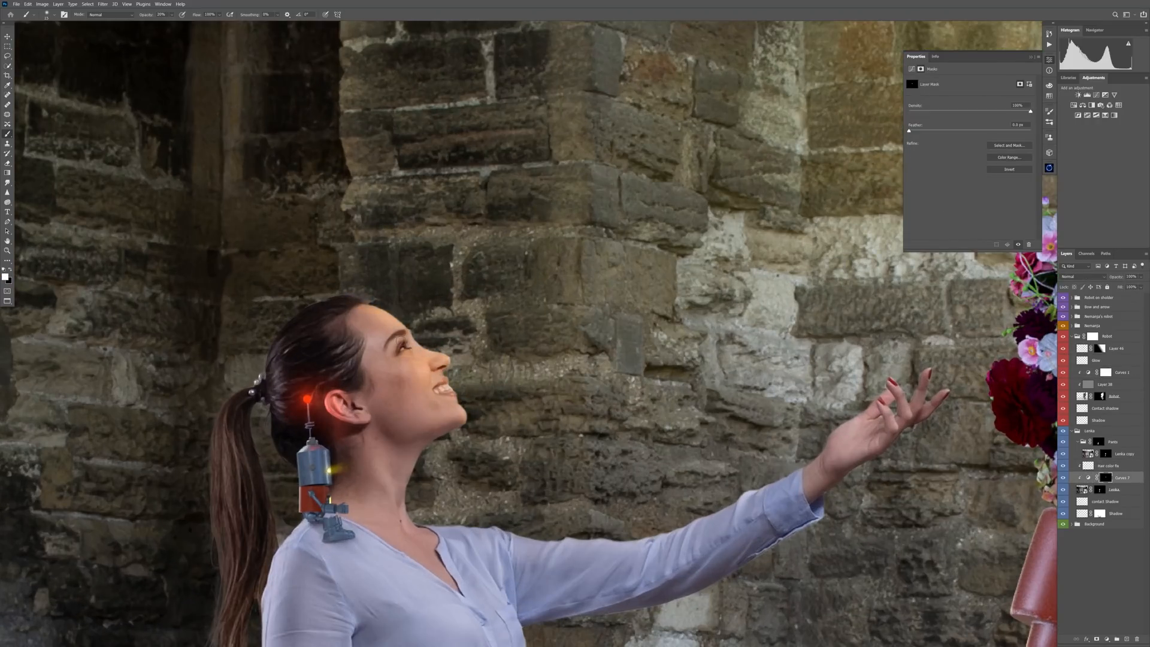
Compare the composite with and without the woman's warm-light Curves layer, at full view and close up.
scroll(513, 336, "down", 5)
left_click(1064, 478)
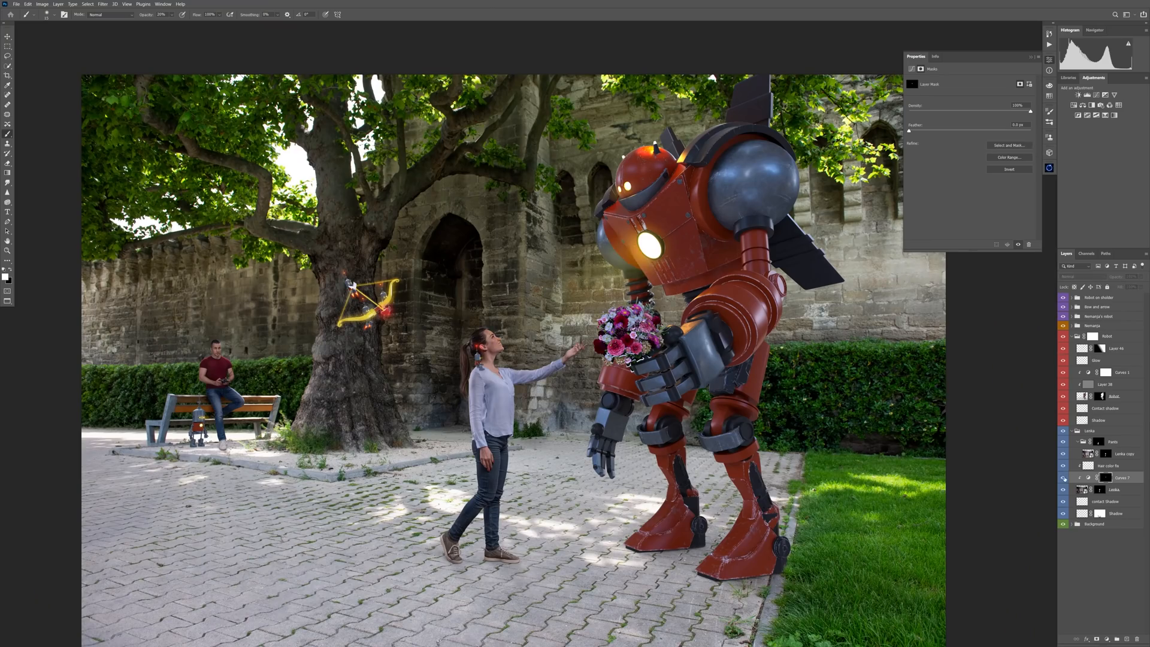
scroll(604, 421, "down", 2)
scroll(608, 351, "up", 3)
key("bracketright")
key("bracketright")
key("bracketright")
key("bracketright")
key("bracketright")
key("bracketright")
key("bracketright")
key("bracketright")
key("bracketright")
key("bracketright")
key("bracketright")
key("bracketright")
scroll(444, 372, "up", 3)
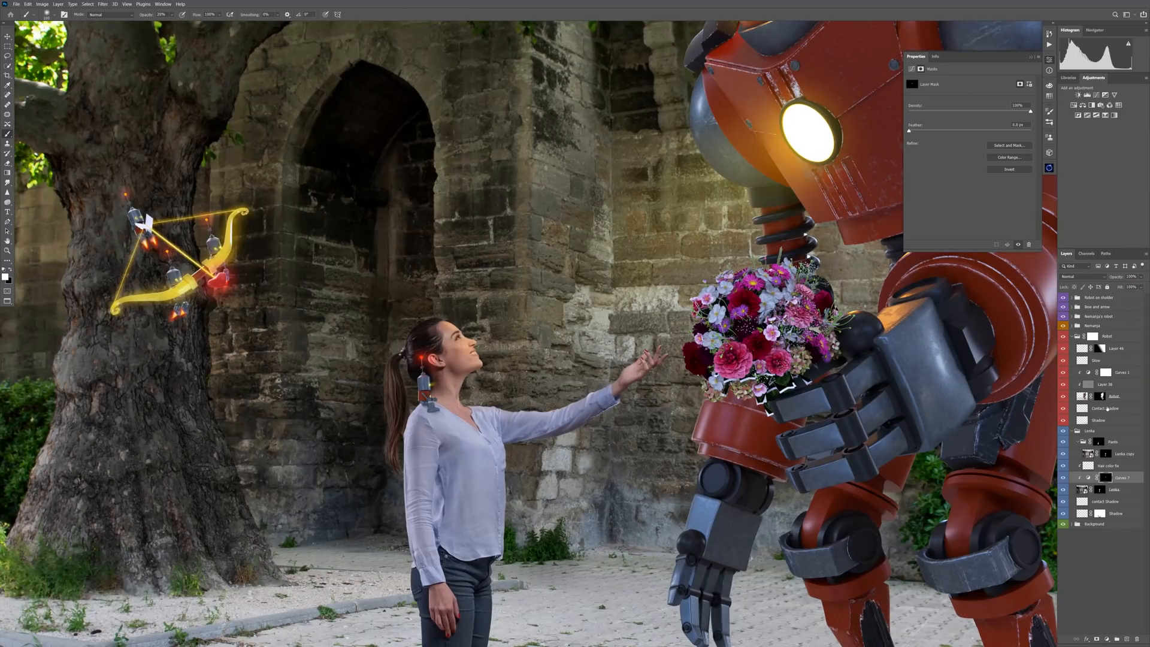
Add a new layer named Dust particles above the yellow light layer in the giant robot's group.
left_click(1116, 348)
scroll(527, 357, "down", 3)
key("ctrl+shift+alt+n")
left_click(1115, 360)
key("ctrl+u")
key("Escape")
double_click(1099, 348)
type("D")
Set up a tiny soft brush at 100% opacity with Shape Dynamics and Scattering for scattered dust specks.
scroll(586, 264, "up", 3)
key("0")
right_click(601, 259)
left_click(1049, 111)
left_click(927, 141)
left_click(922, 147)
key("bracketleft")
key("bracketleft")
key("bracketleft")
key("bracketleft")
key("bracketleft")
key("bracketleft")
key("bracketleft")
key("bracketleft")
key("bracketleft")
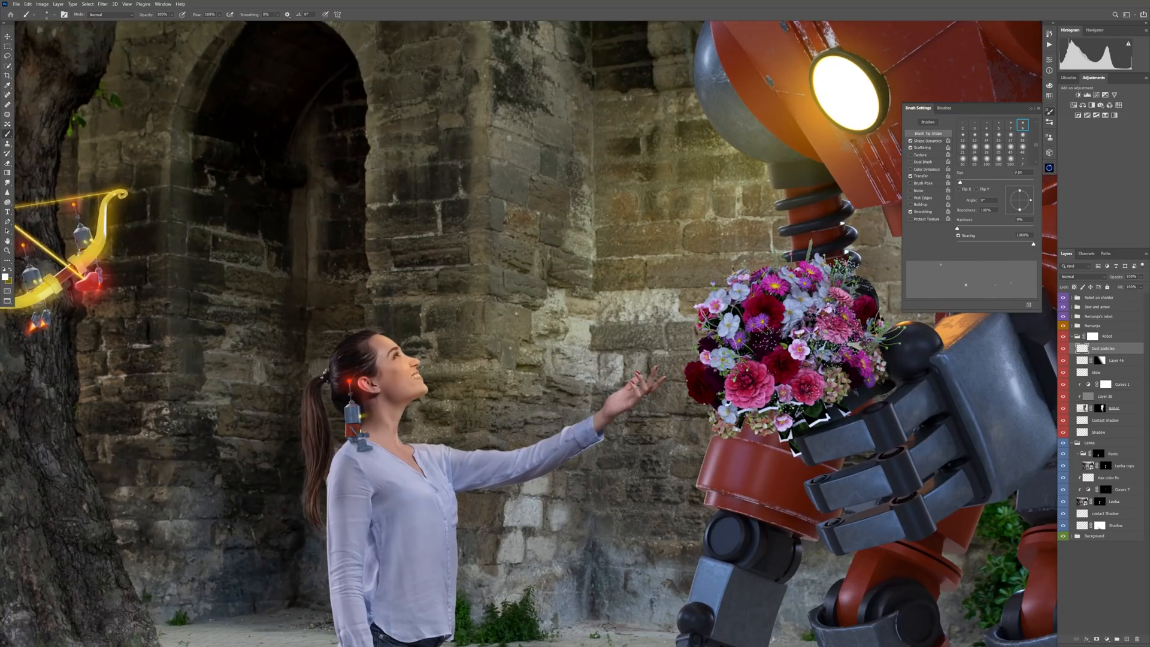
Paint scattered dust particles in the yellow light in front of the giant robot's chest lamp.
left_click_drag(732, 166, 646, 226)
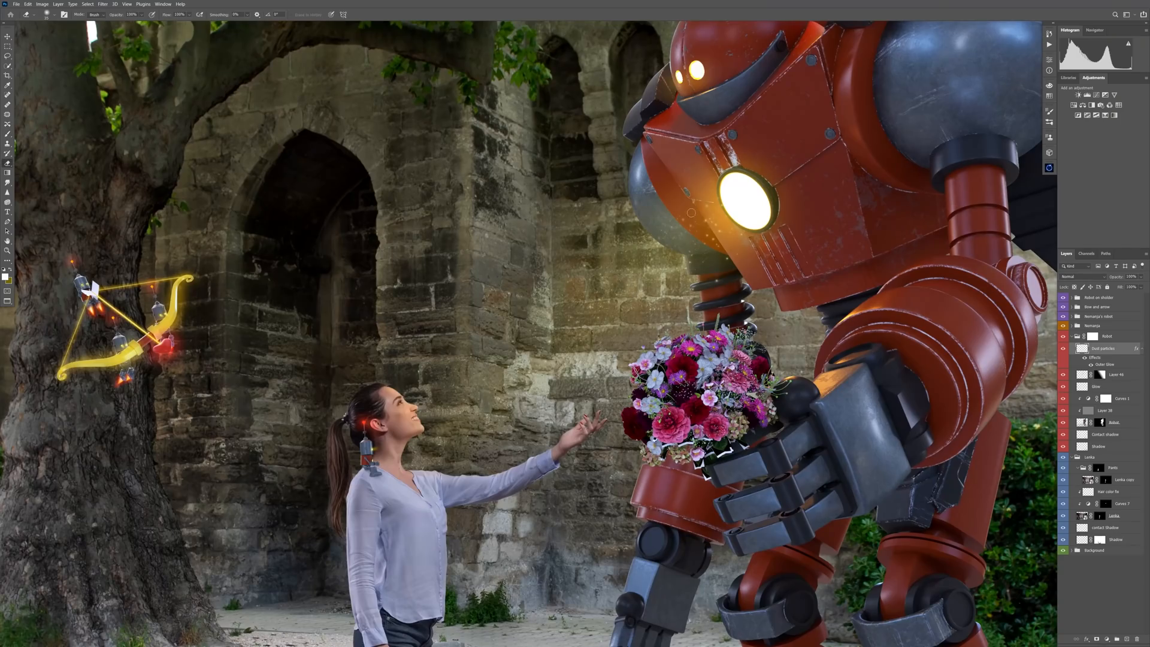
scroll(684, 244, "up", 2)
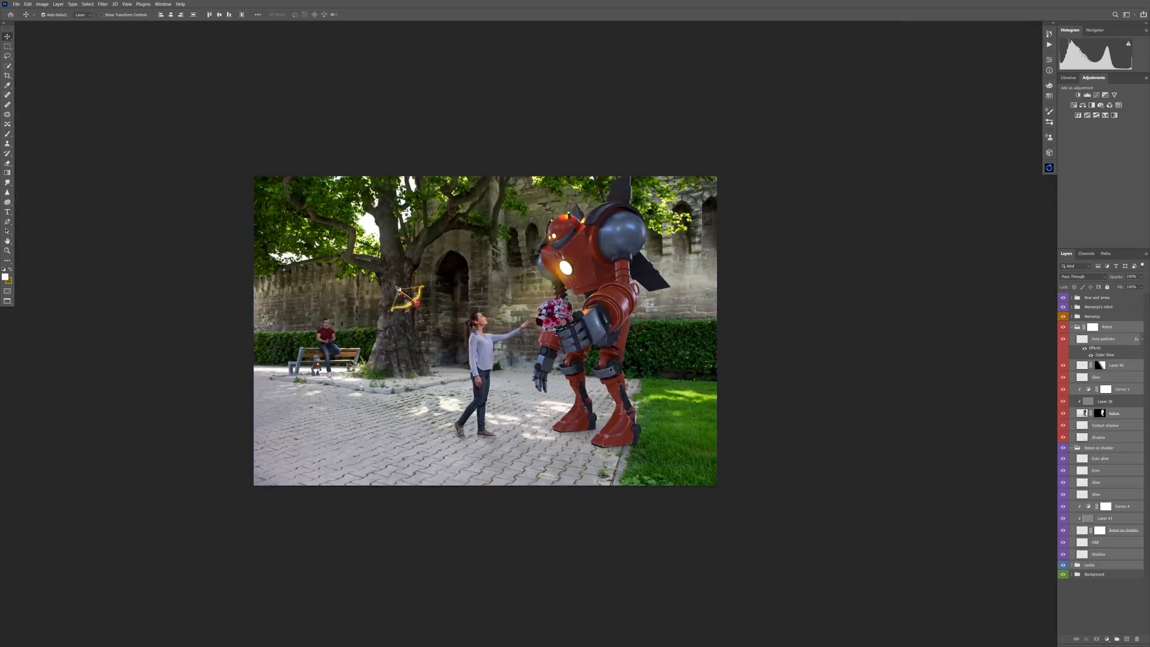
key("c")
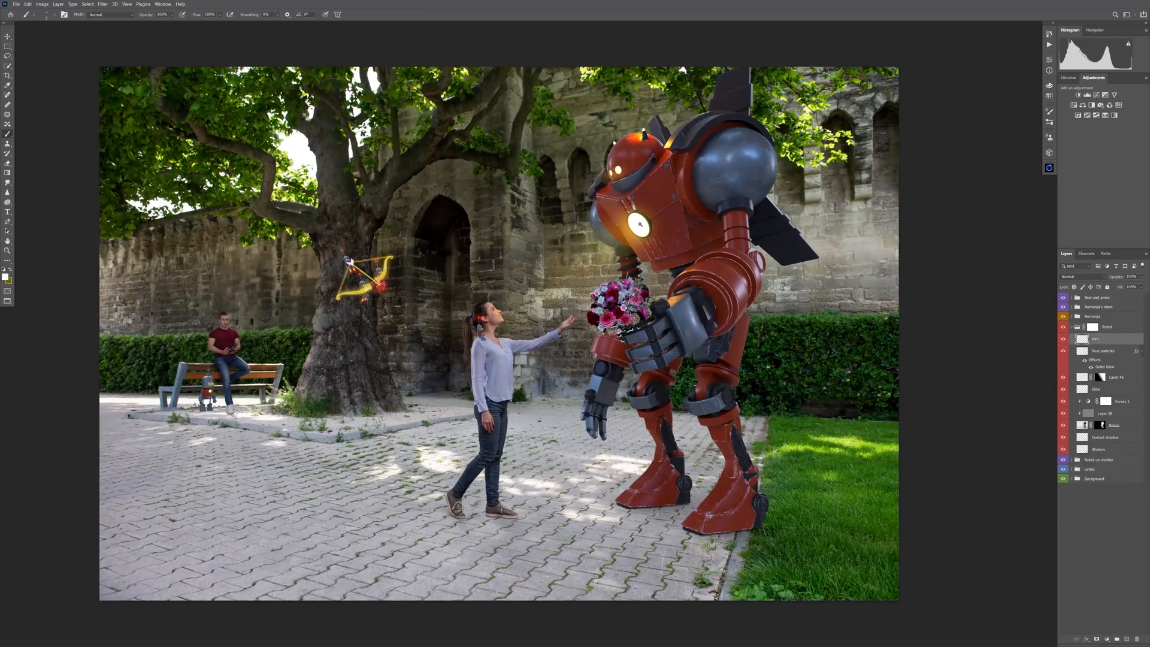
Fit a rotated, scaled-down red heart inside the giant robot's chest lamp and soften it with Gaussian Blur.
left_click_drag(640, 224, 671, 224)
key("u")
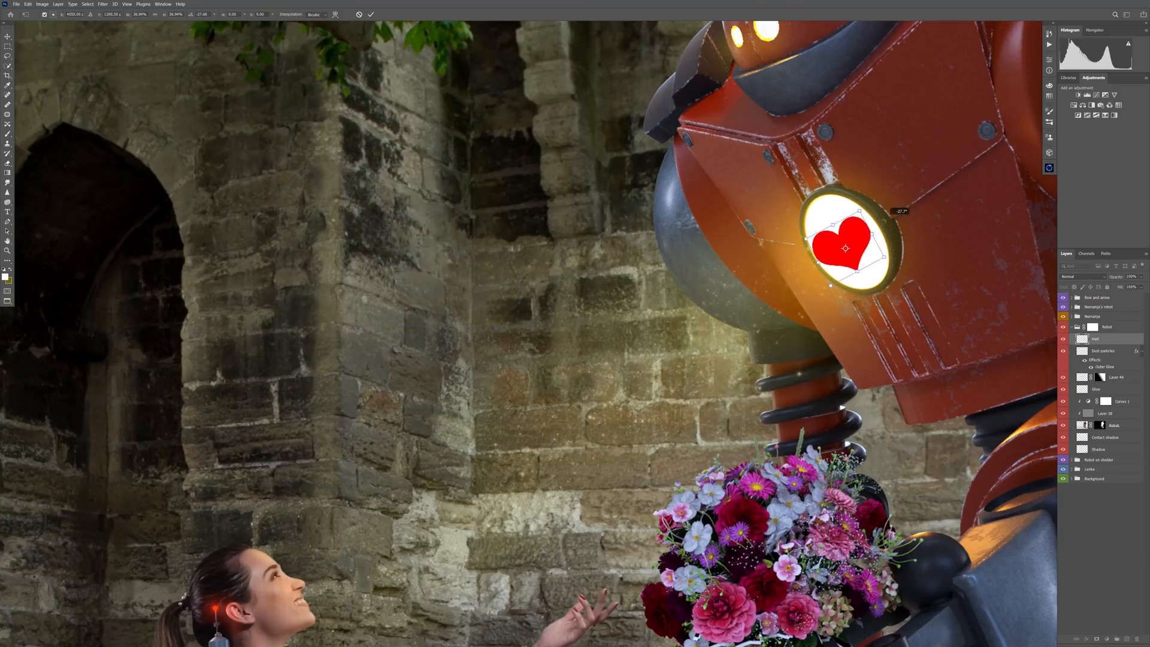
left_click_drag(886, 206, 886, 210)
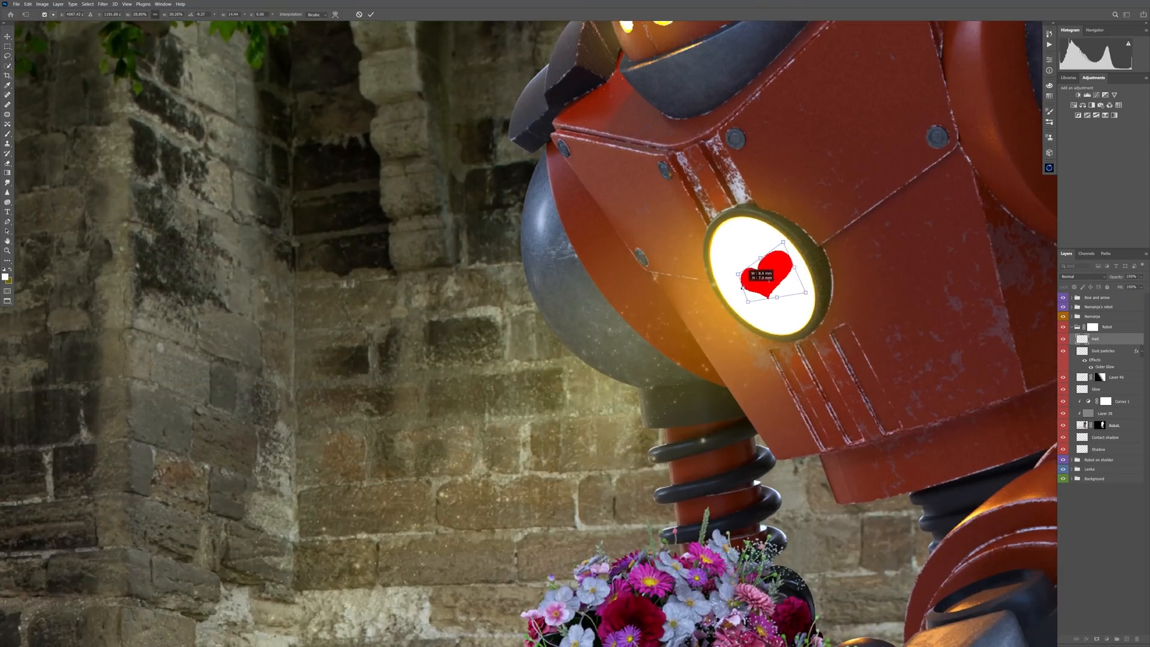
left_click_drag(779, 278, 768, 271)
left_click_drag(743, 308, 742, 305)
left_click_drag(793, 291, 789, 289)
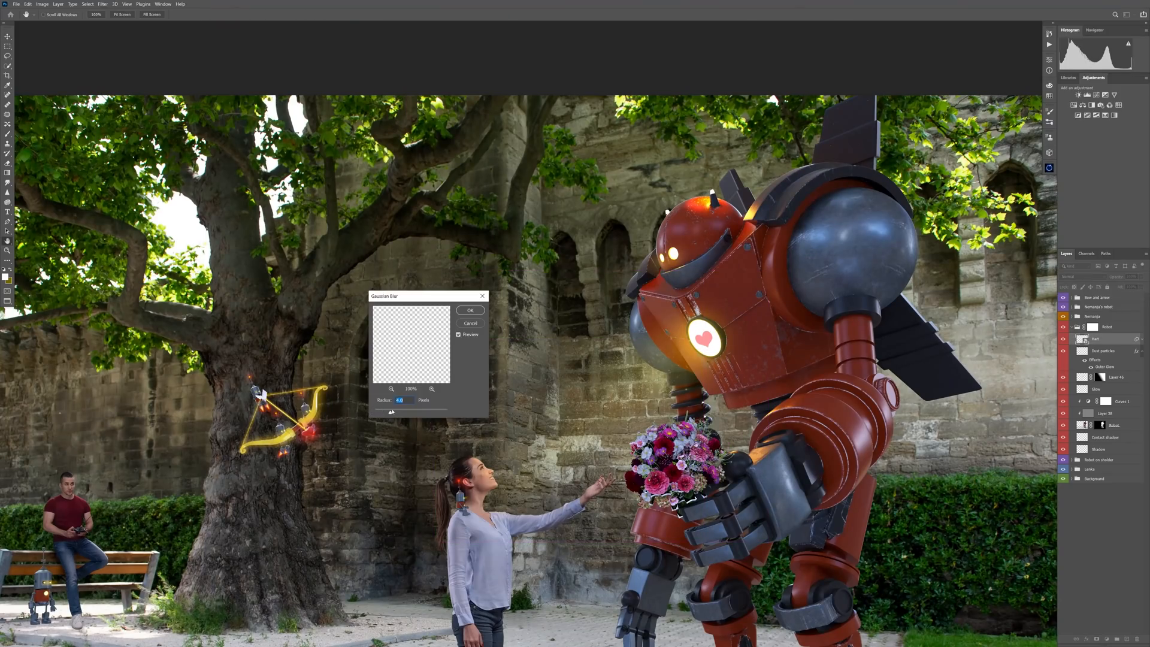
key("Return")
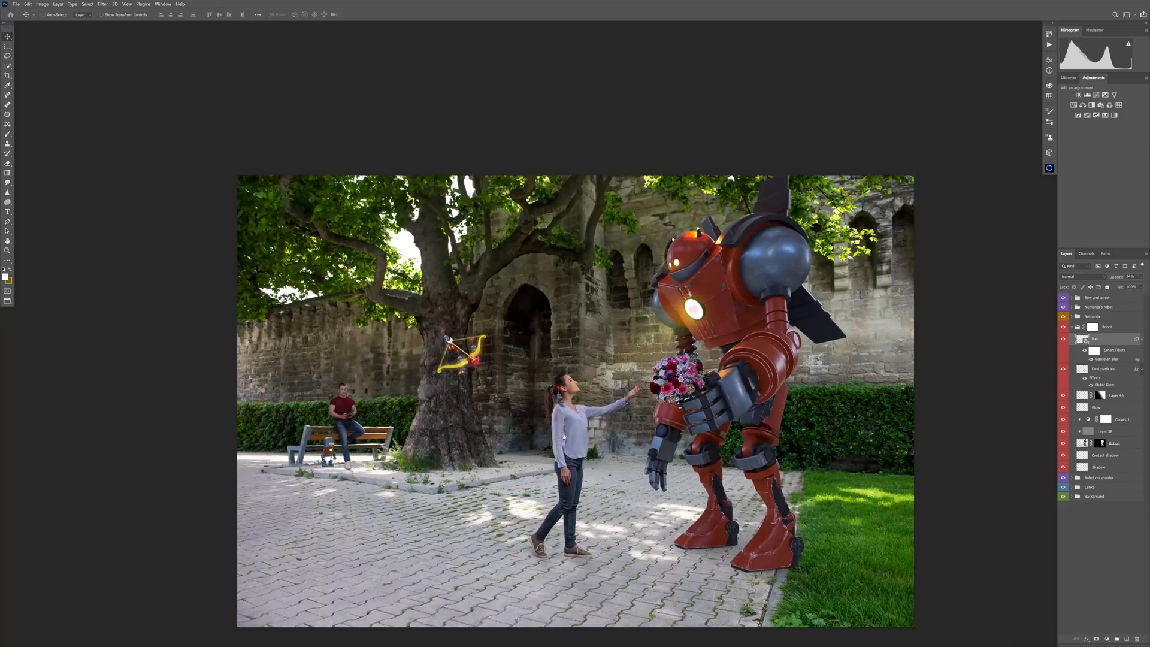
Clean up the ground around the seated man's shoe with the Clone Stamp on a layer in the Background group.
left_click(1087, 380)
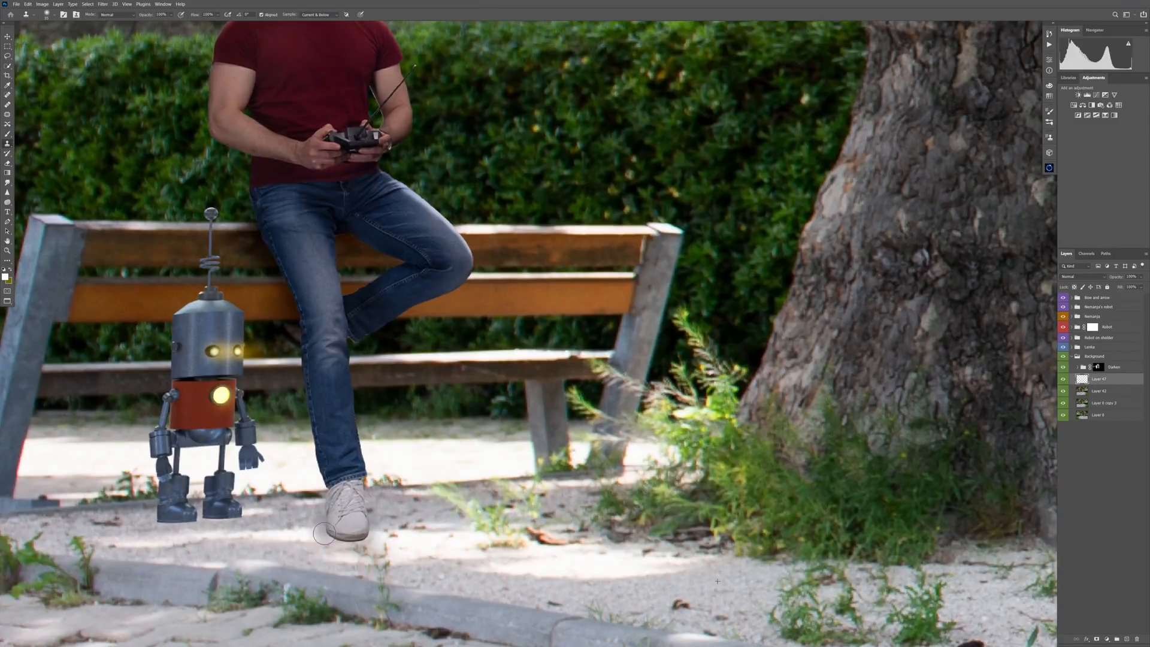
scroll(335, 548, "up", 2)
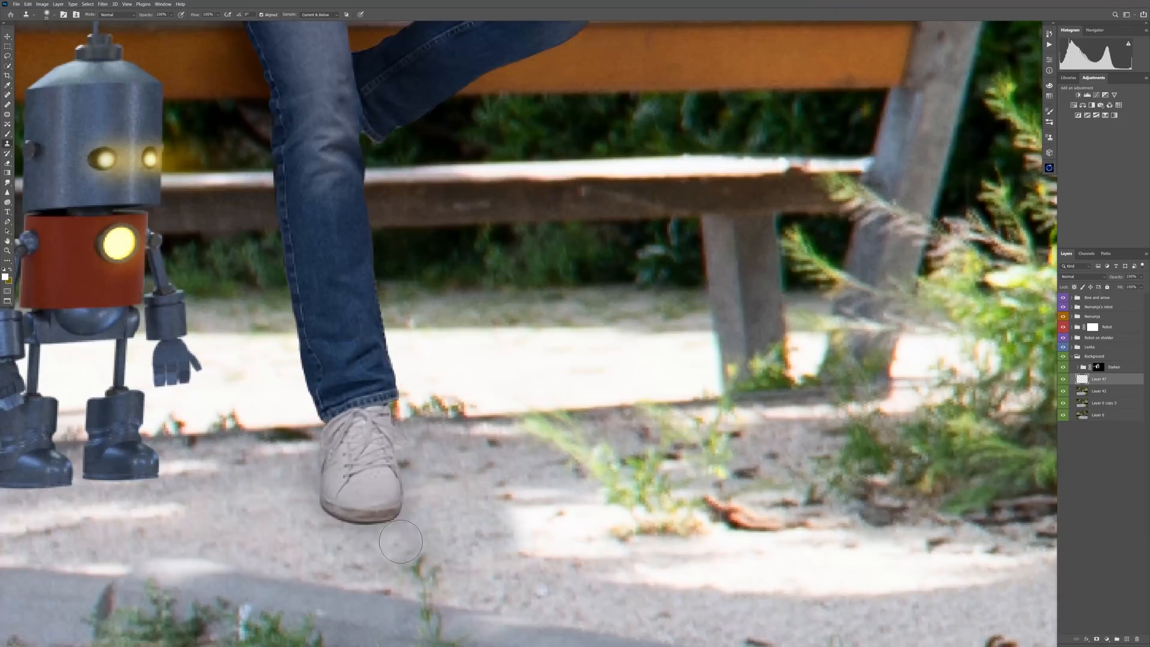
scroll(359, 465, "down", 2)
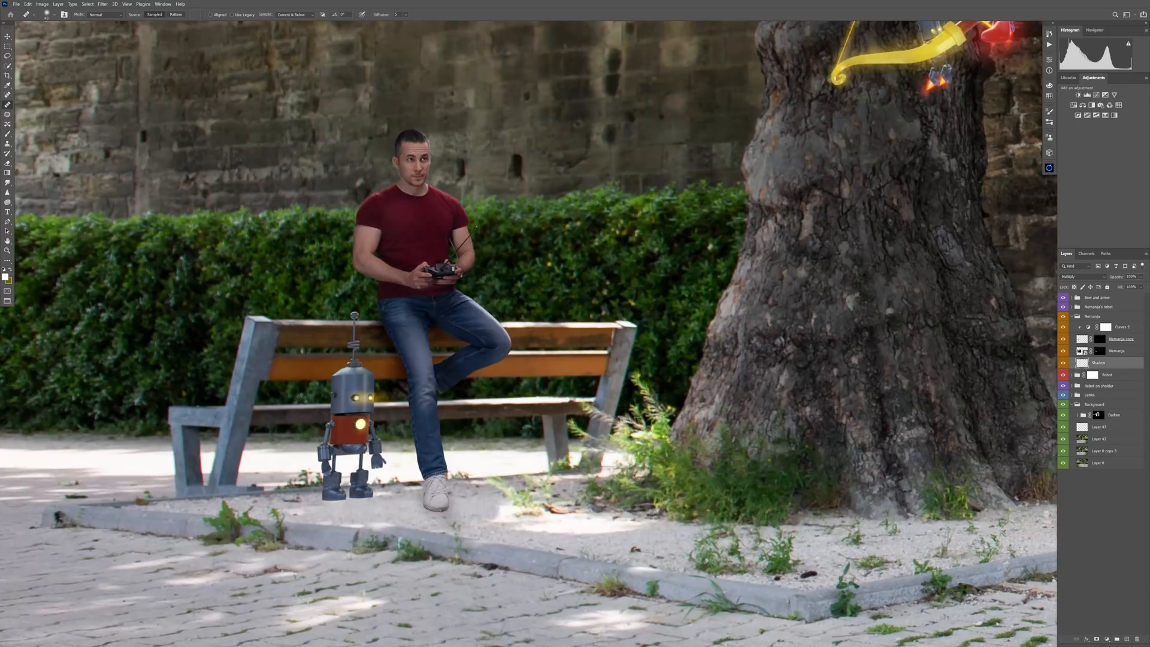
Paint a soft contact shadow under the seated man's shoe on the Multiply shadow layer of his group.
right_click(465, 369)
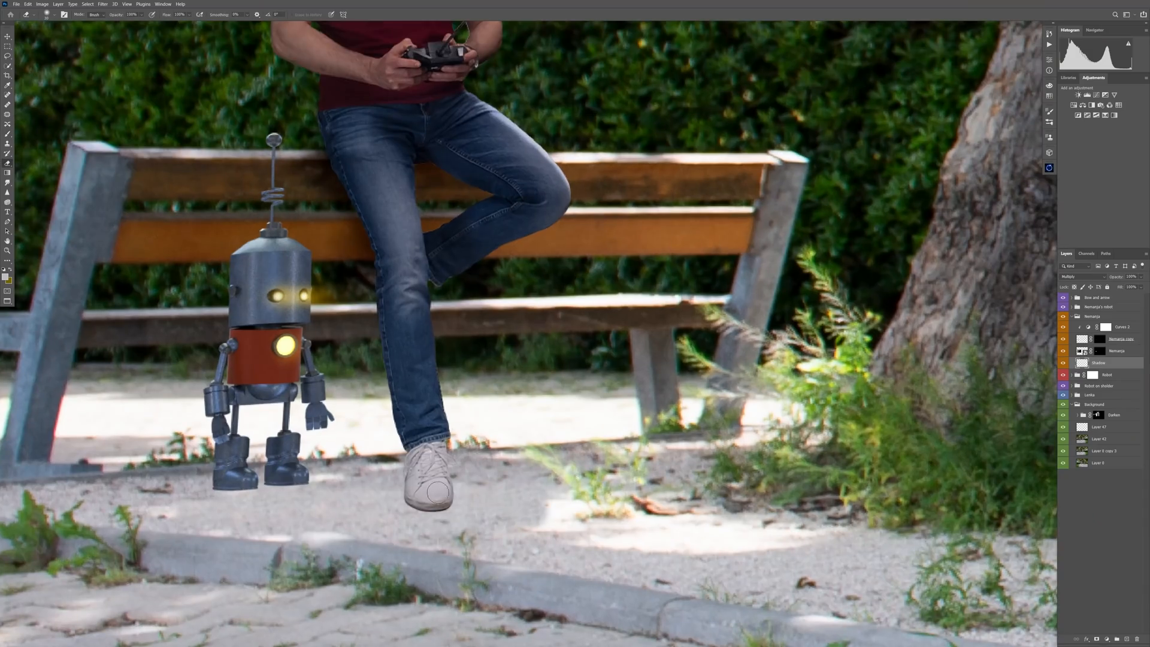
key("ctrl+0")
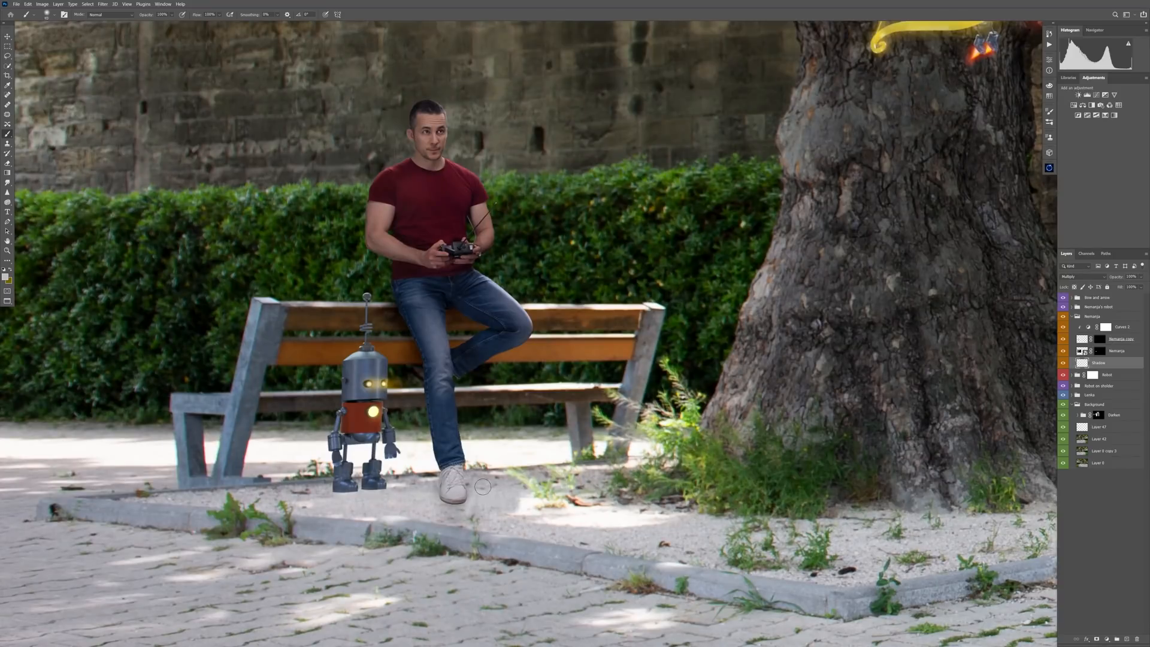
key("]")
scroll(448, 500, "up", 5)
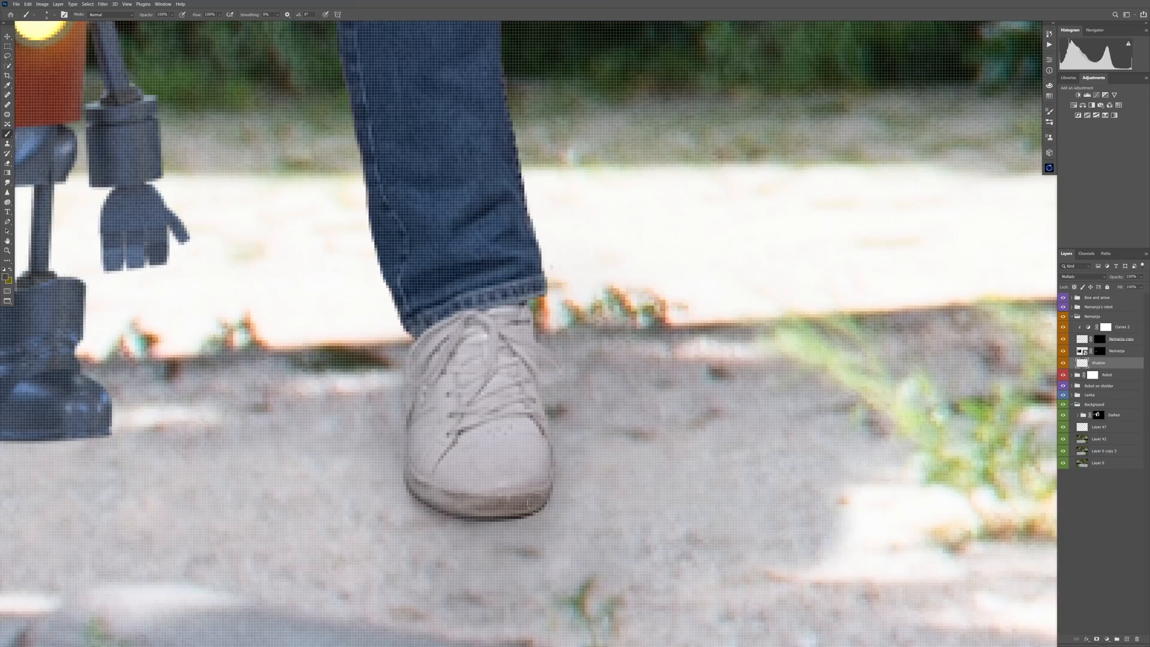
left_click_drag(538, 502, 479, 516)
Add a clipped brightening Curves layer to the seated man's group, invert its mask and paint light along his outline.
scroll(497, 464, "down", 7)
left_click(1122, 327)
left_click(1096, 95)
left_click_drag(961, 164, 960, 133)
key("ctrl+i")
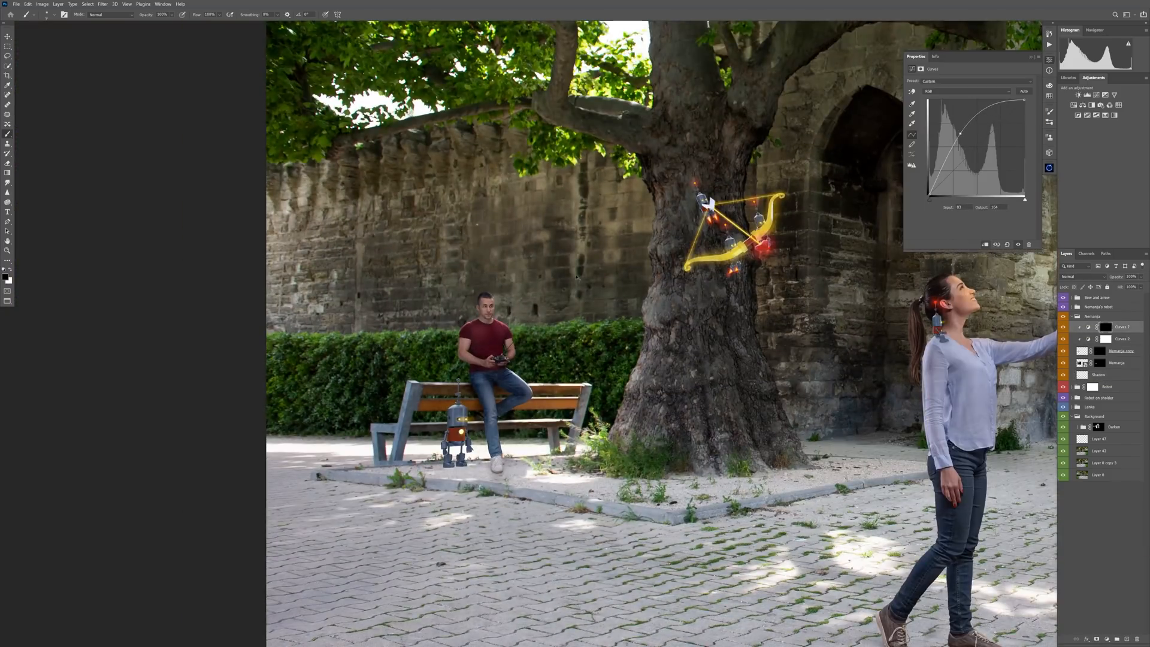
scroll(470, 300, "up", 6)
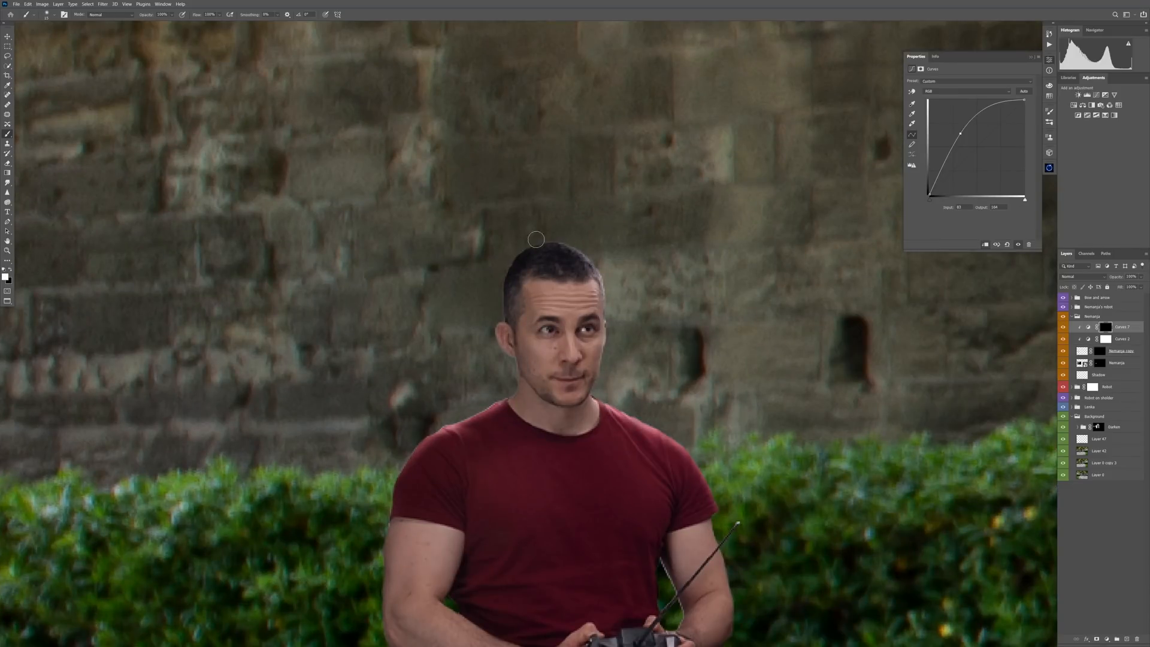
scroll(646, 475, "down", 5)
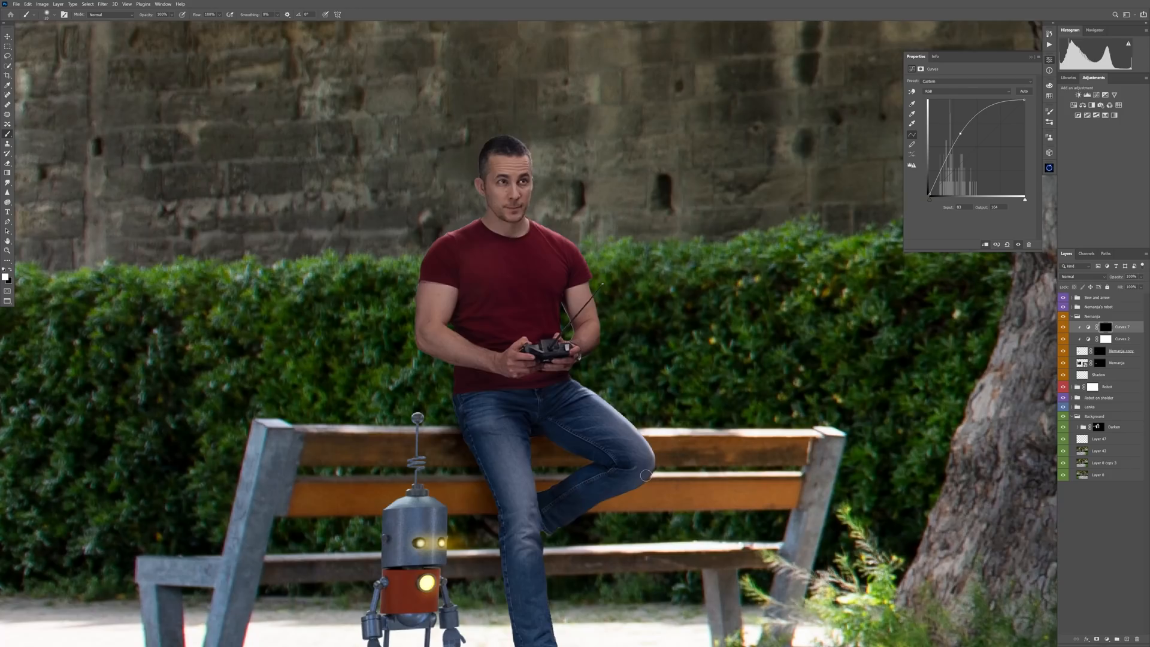
scroll(546, 159, "up", 4)
Refine the seated man's layer masks around his head and hair with a small brush.
left_click(1099, 362)
right_click(548, 283)
left_click(631, 242)
key("x")
left_click_drag(528, 298, 542, 245)
scroll(683, 341, "down", 5)
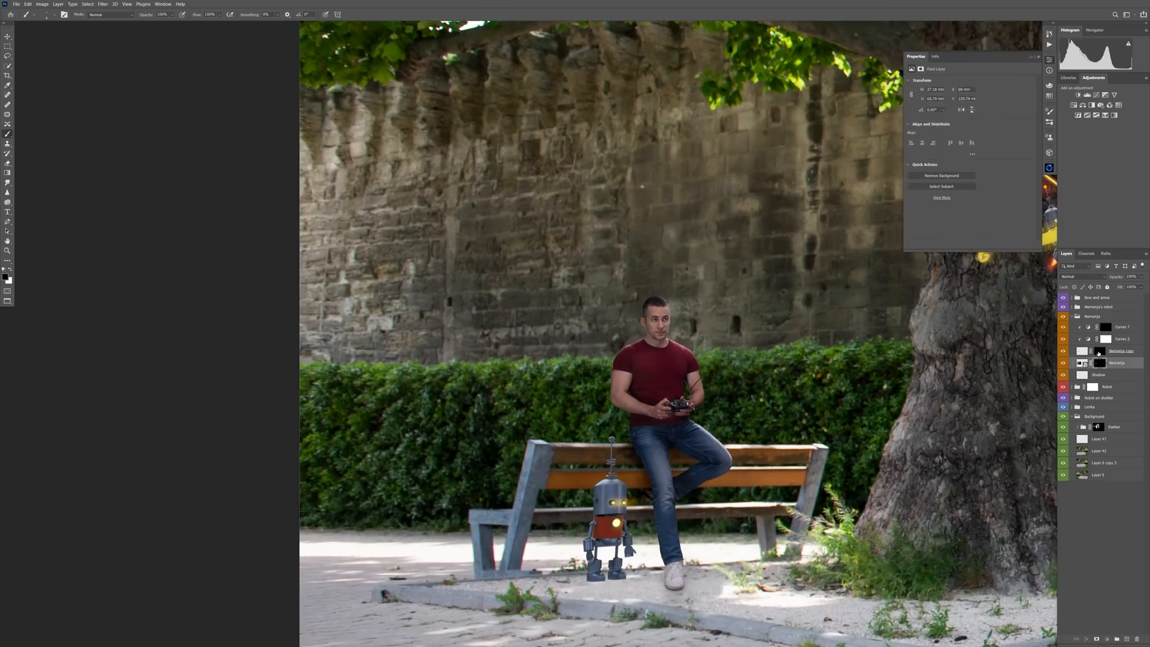
scroll(678, 339, "up", 6)
right_click(678, 344)
left_click(687, 325)
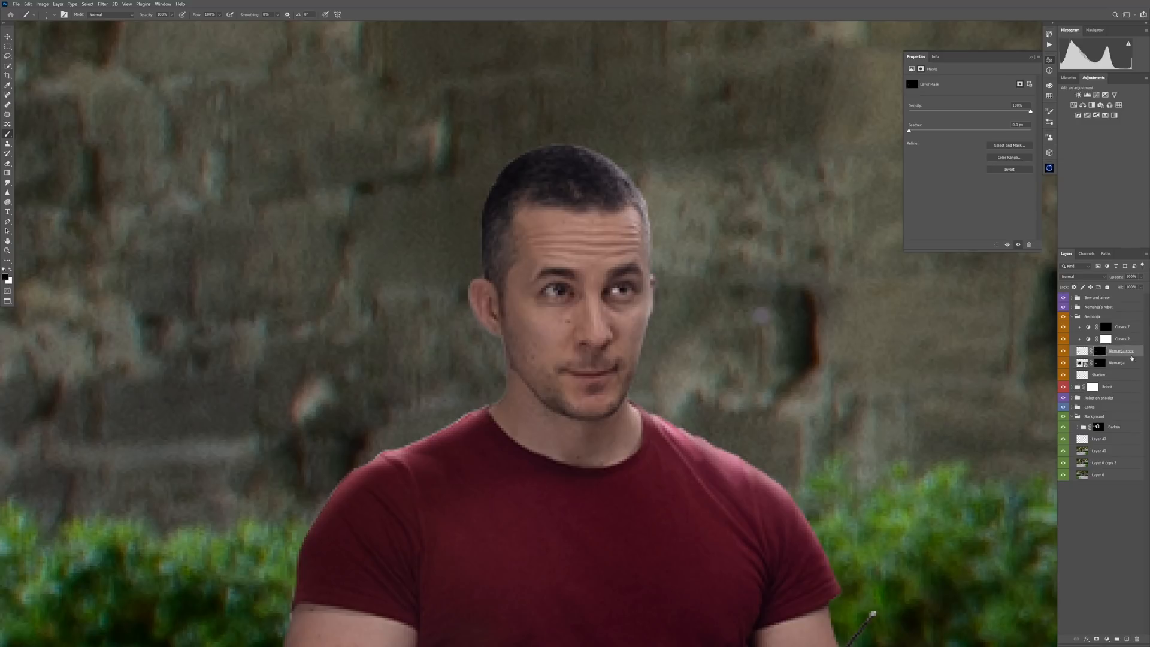
Convert the upper copy of the seated man into a smart object and try Gaussian Blur on his layers.
right_click(1127, 354)
left_click(1071, 165)
key("ctrl+alt+f")
key("Escape")
left_click(1062, 351)
left_click(1081, 364)
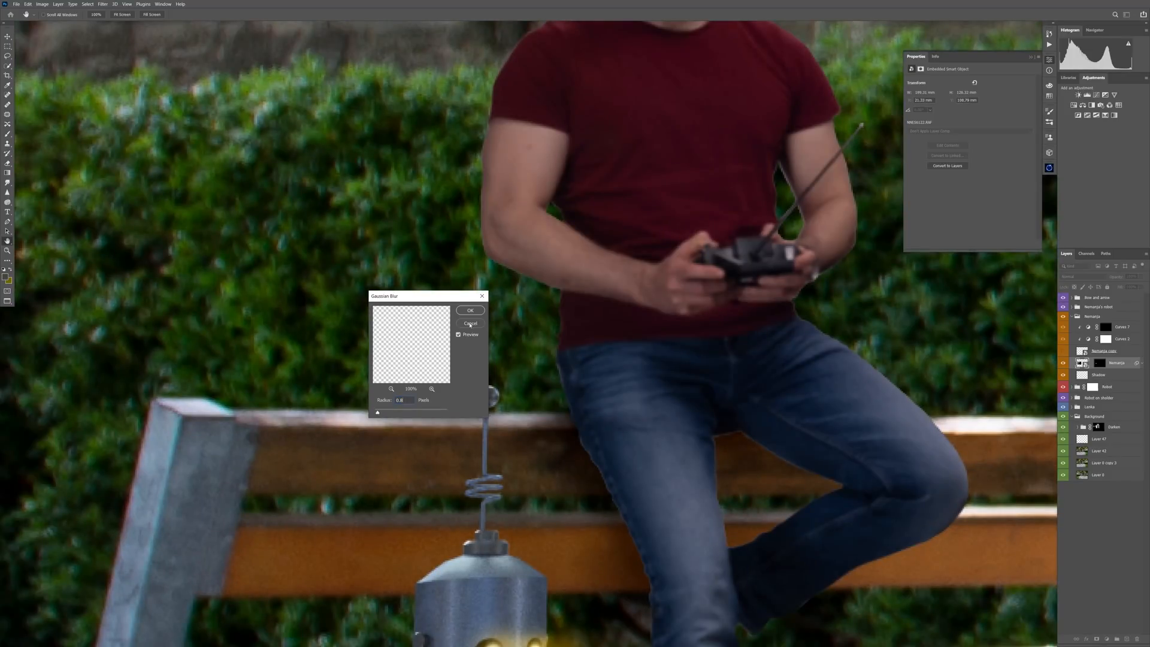
key("Return")
Make a flattened copy of the seated man's masked layer with a softened look and hide the original layer.
right_click(1122, 363)
left_click(1070, 198)
right_click(1099, 363)
left_click(1067, 390)
left_click(102, 3)
left_click(219, 131)
left_click(237, 359, "ctrl")
left_click(290, 412, "ctrl")
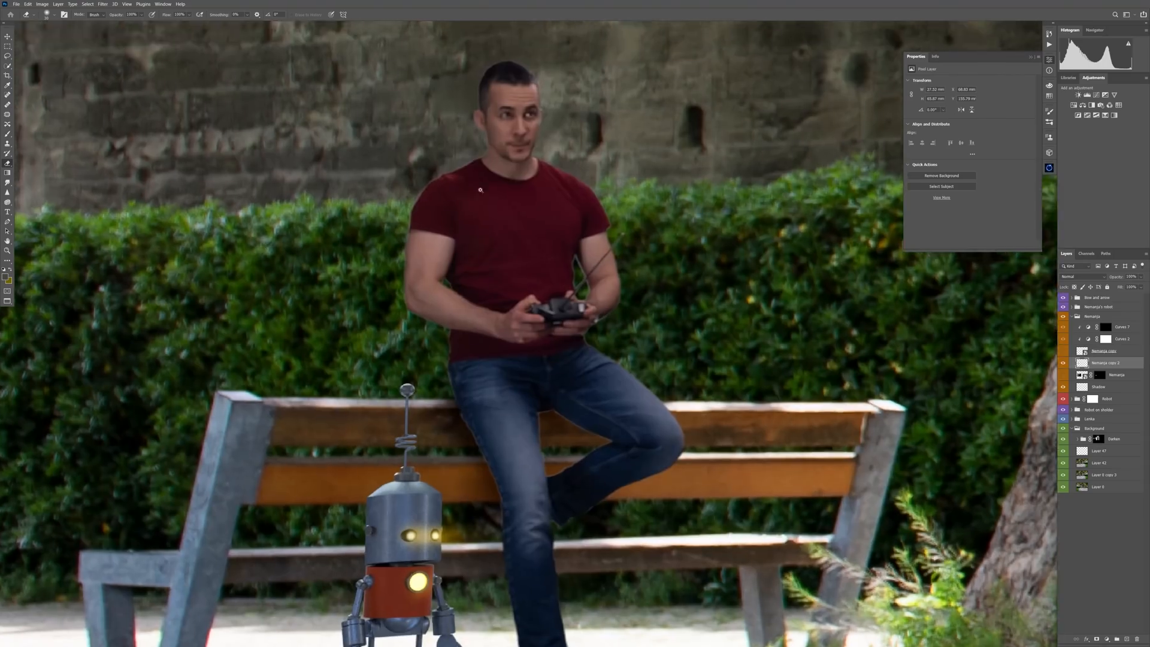
Compare the seated man with and without the upper copy of his layer.
left_click(1104, 351)
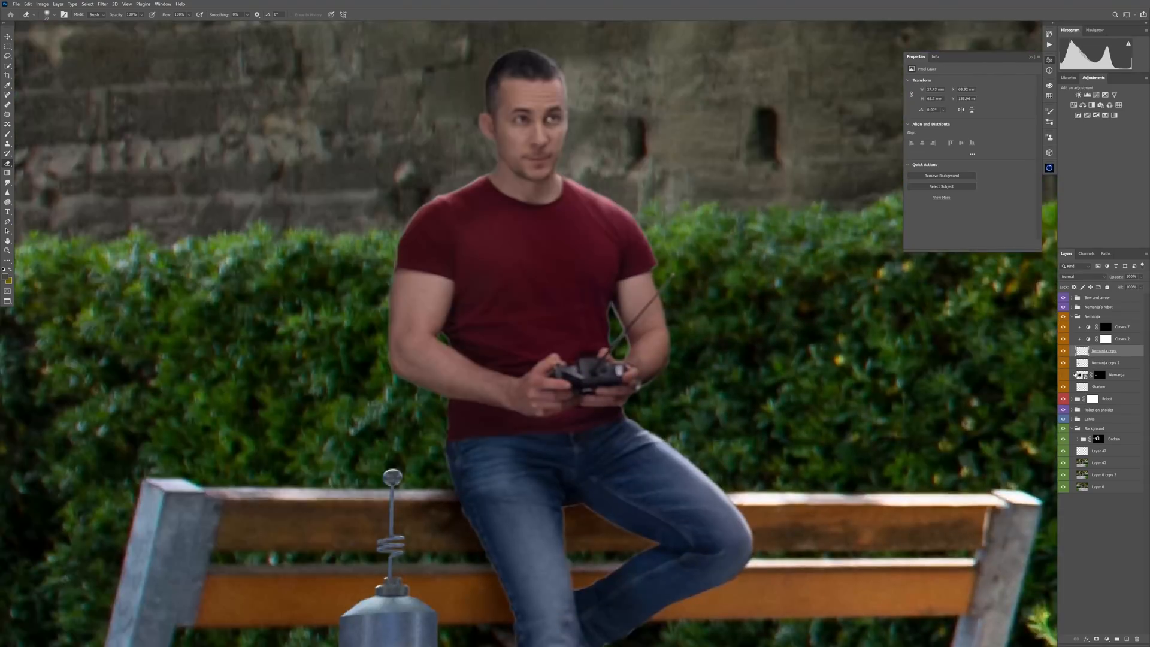
left_click(1063, 350)
left_click(1062, 351)
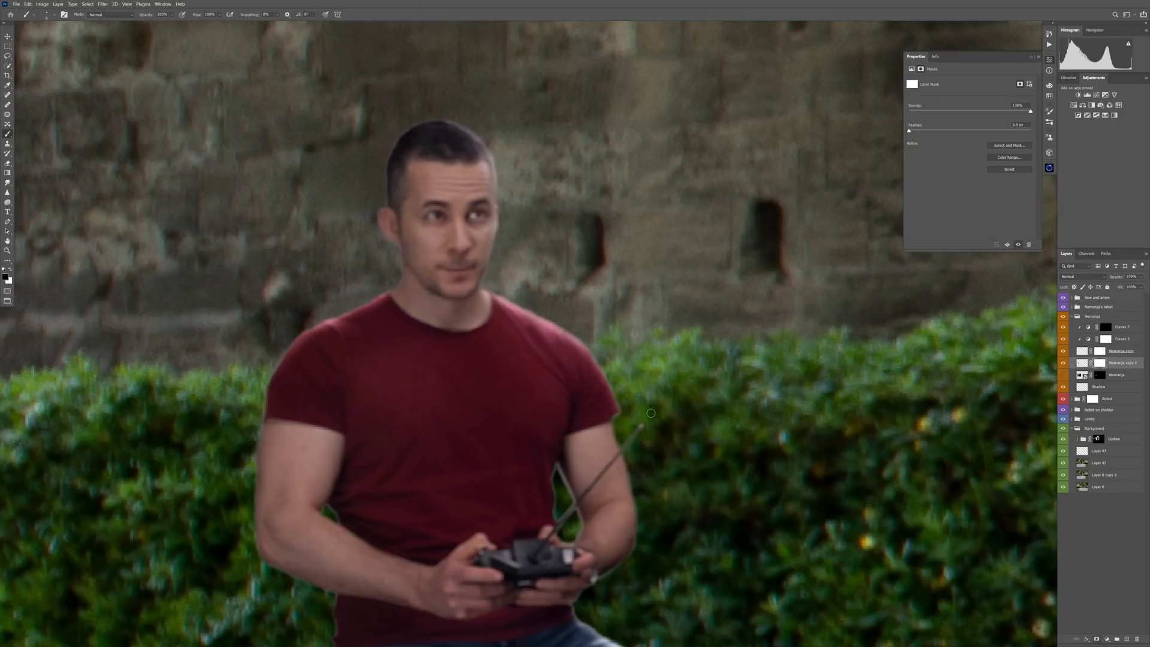
Clean up the seated man's edges on the softened copy's mask, along the controller antenna, arms and legs.
key("x")
scroll(332, 242, "down", 7)
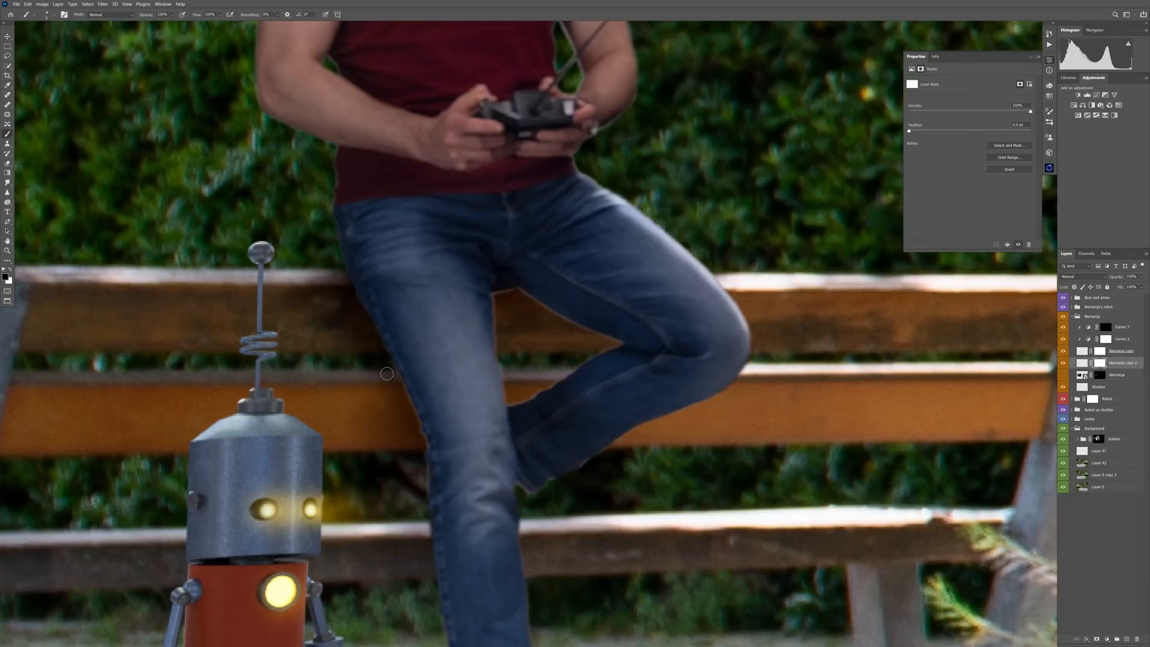
scroll(387, 374, "down", 4)
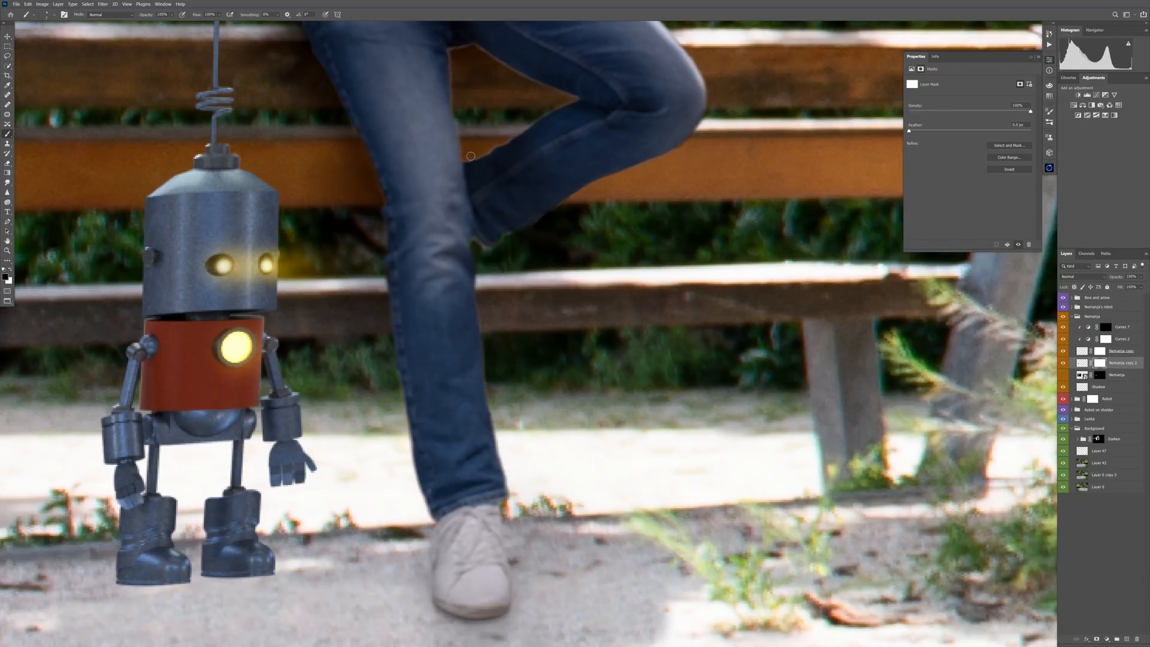
scroll(334, 313, "up", 4)
scroll(437, 363, "right", 2)
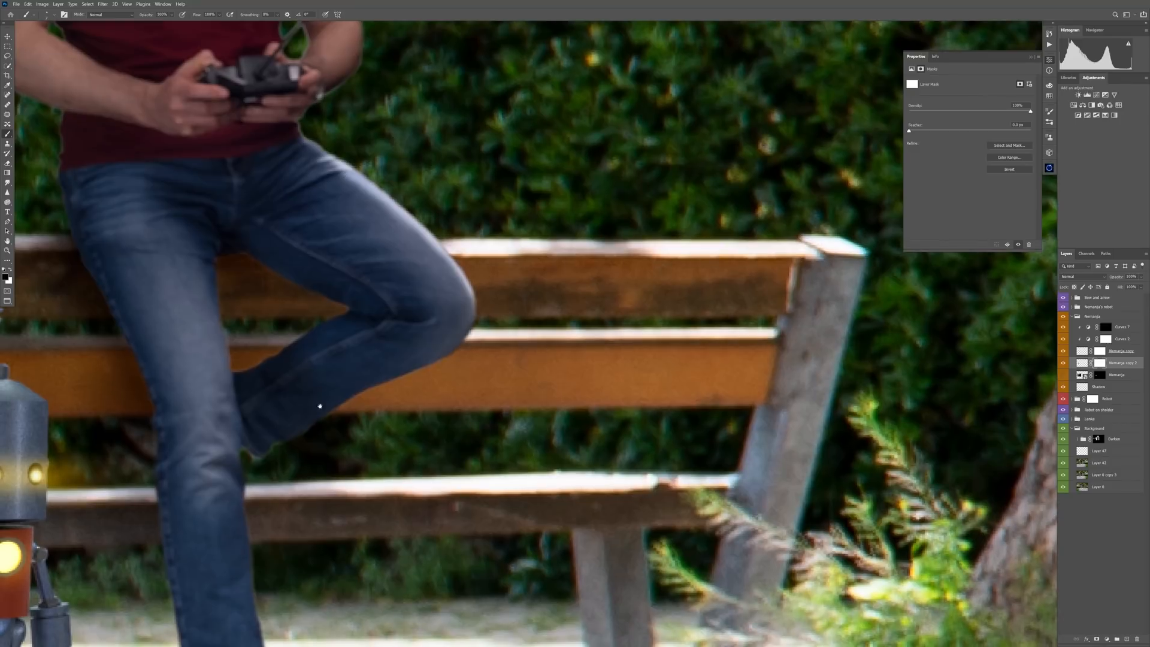
scroll(291, 353, "up", 4)
Apply a slight Gaussian Blur to the small robot by the bench and paint its ground shadow on a Multiply layer.
key("alt+bracketleft")
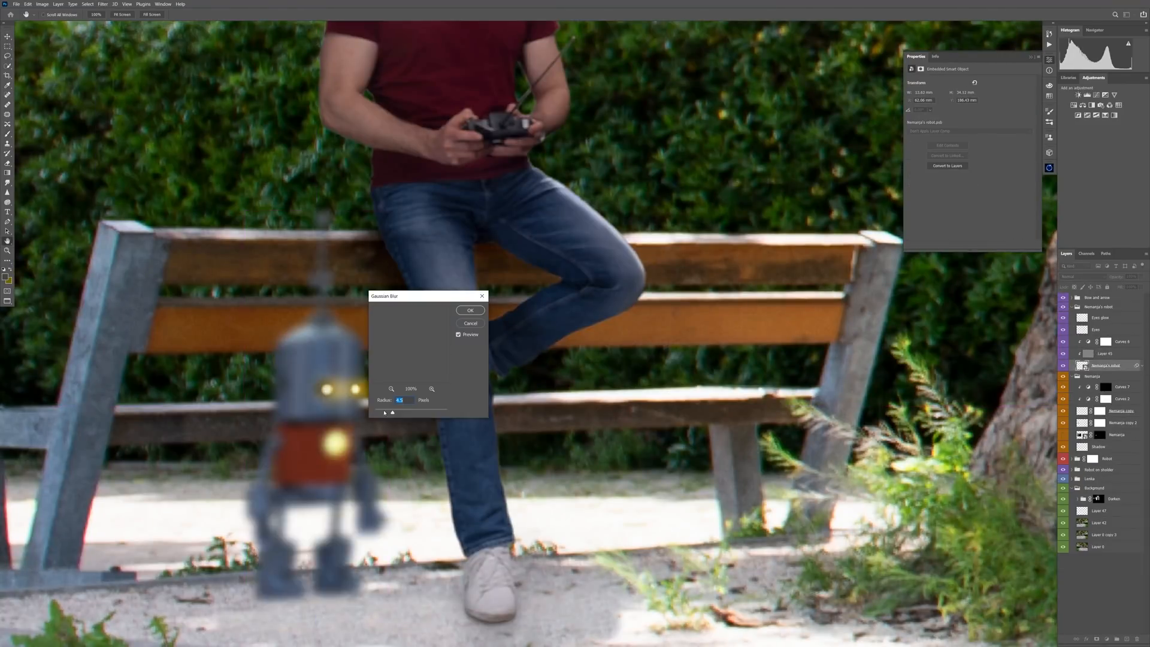
left_click_drag(384, 413, 379, 413)
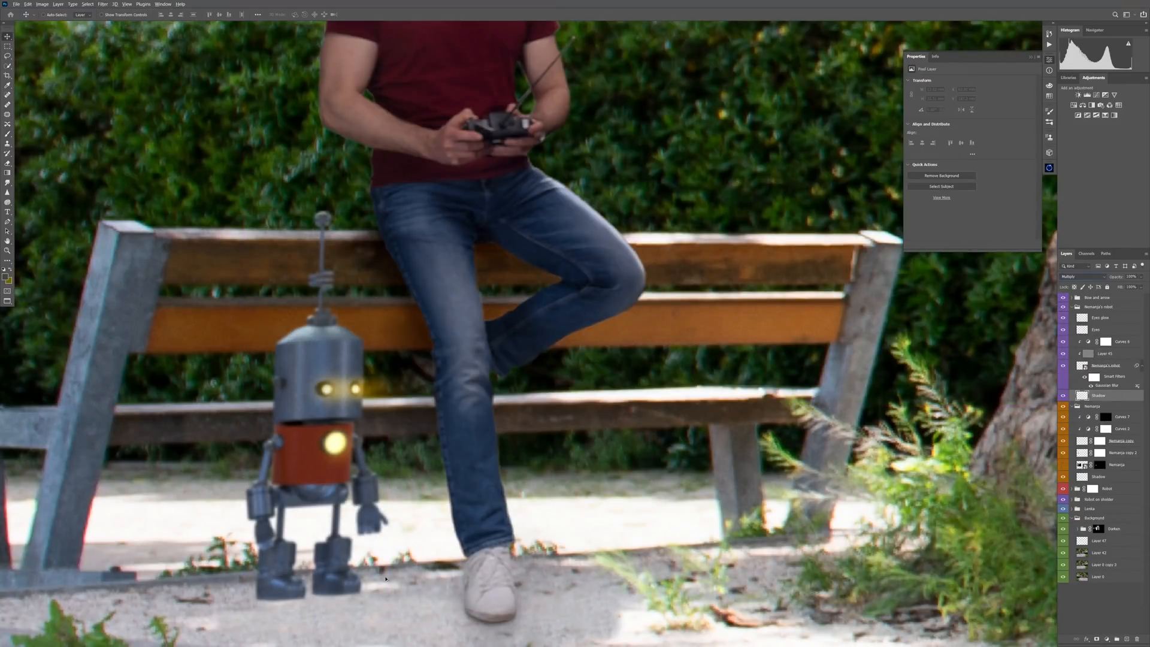
scroll(363, 598, "down", 5)
scroll(354, 399, "down", 3)
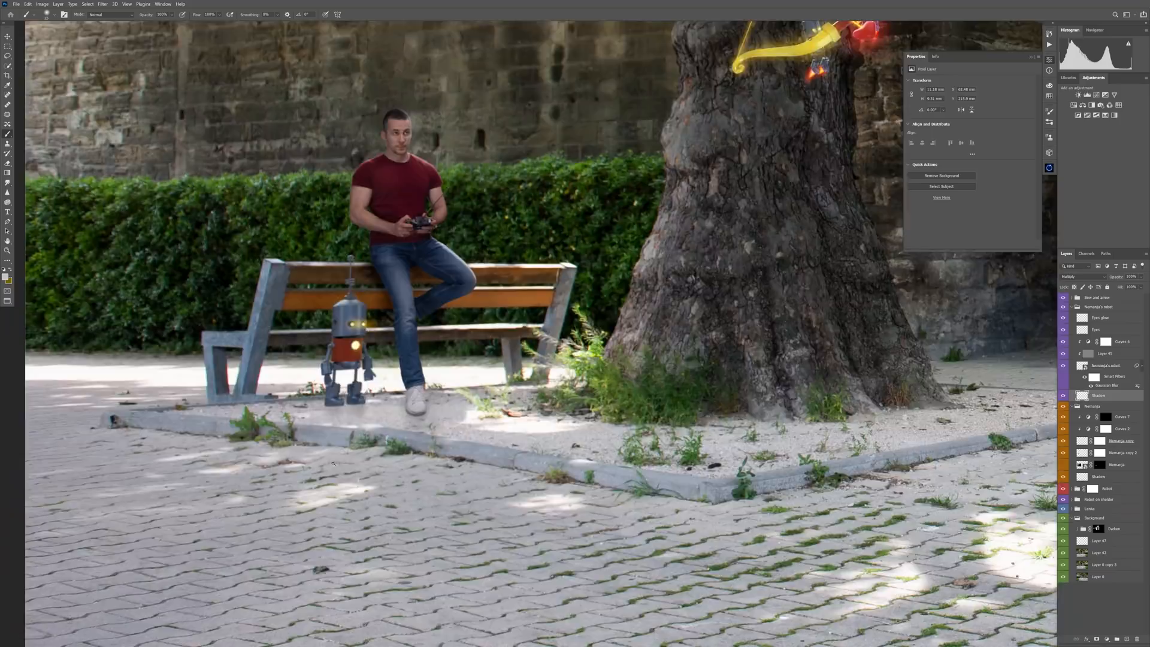
Choose the Soft Round Pressure Opacity brush for the mask of the extra Curves layer in the seated man's group.
scroll(335, 377, "up", 5)
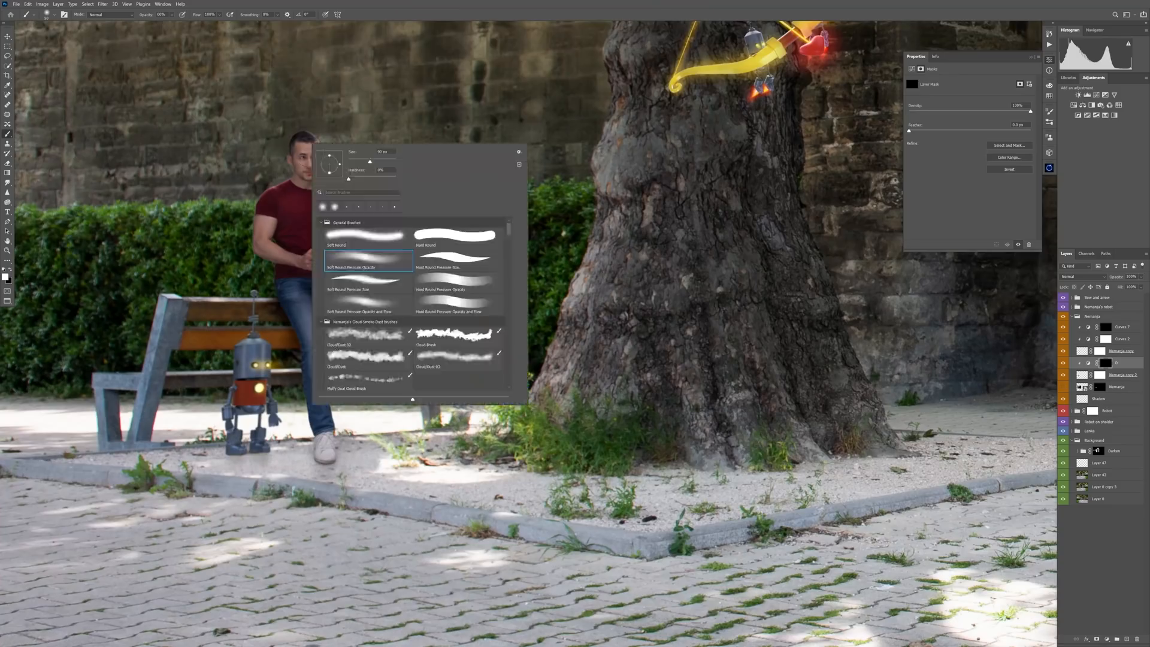
key("Escape")
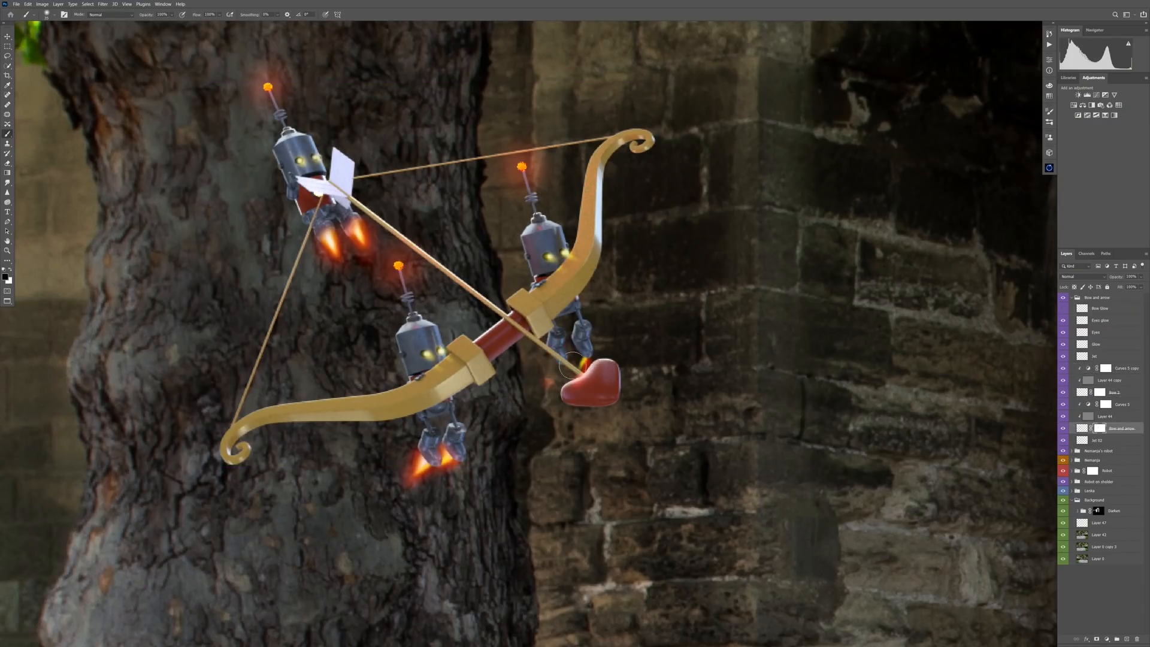
Erase the misplaced flame beside the arrow's heart on the jet layer and rework the flames at the flying robot's feet.
scroll(561, 328, "up", 3)
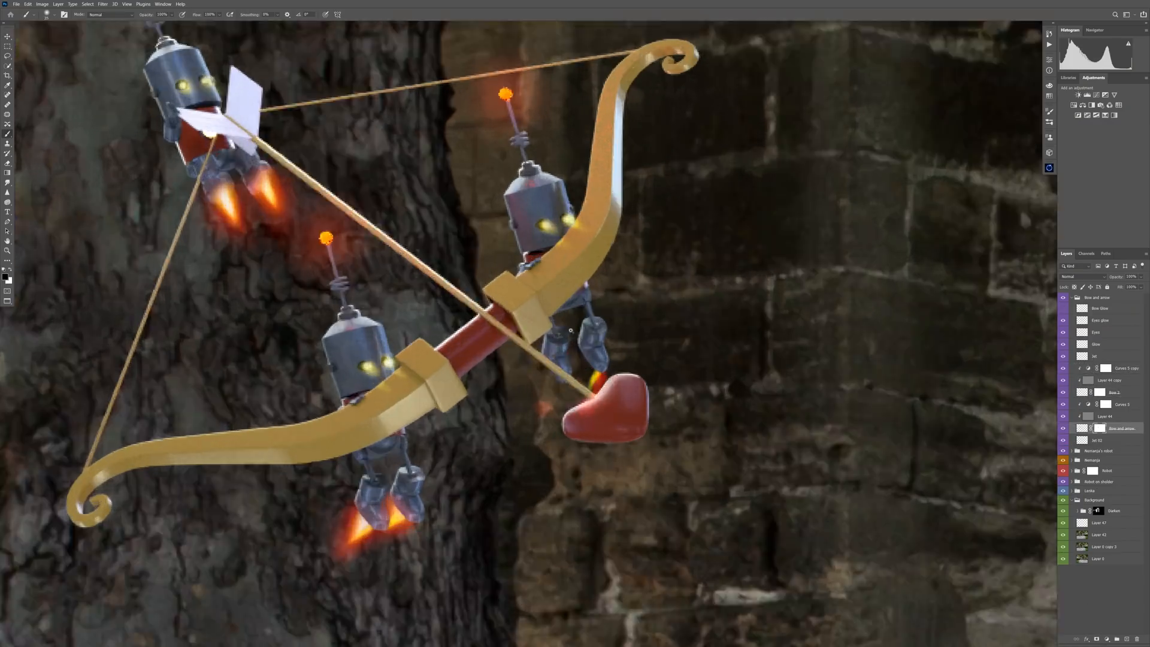
left_click(1101, 320)
left_click(1063, 439)
left_click(1064, 440)
left_click(1101, 439)
key("e")
mouse_move(609, 400)
left_mouse_down()
mouse_move(617, 428)
mouse_move(617, 414)
left_mouse_up()
key("b")
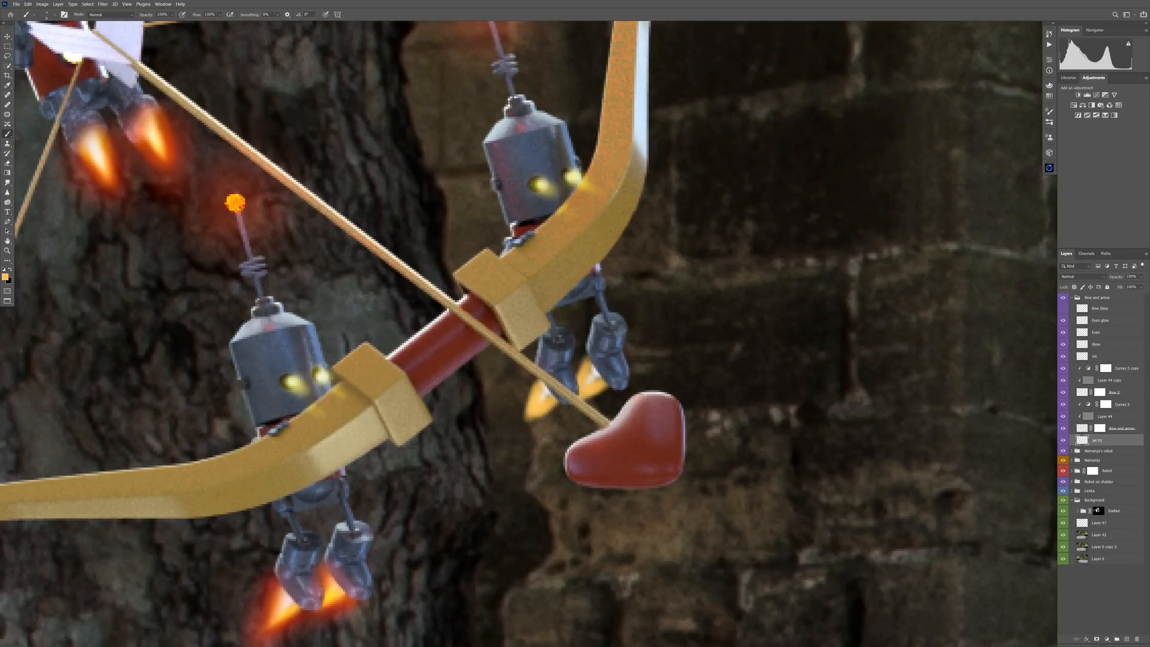
Add a separate jet layer for the flying robot near the heart, soften its flames and paint an orange glow around them.
key("ctrl+shift+alt+n")
key("l")
left_click(103, 3)
left_click(201, 141)
key("Return")
key("b")
left_click(1096, 344)
left_click(5, 277)
key("Return")
left_click_drag(540, 397, 590, 365)
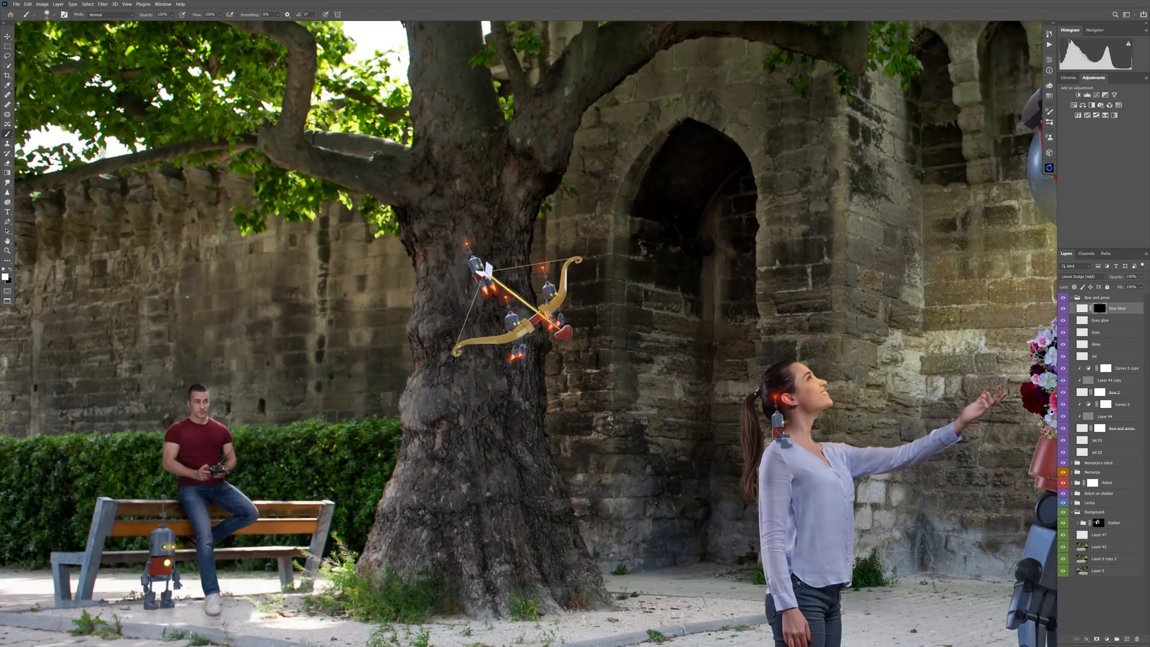
Add a red glow around the heart at the arrow's tip on the Linear Dodge (Add) Bow Glow layer.
key("x")
key("ctrl+2")
key("bracketleft")
key("bracketleft")
key("bracketleft")
key("bracketleft")
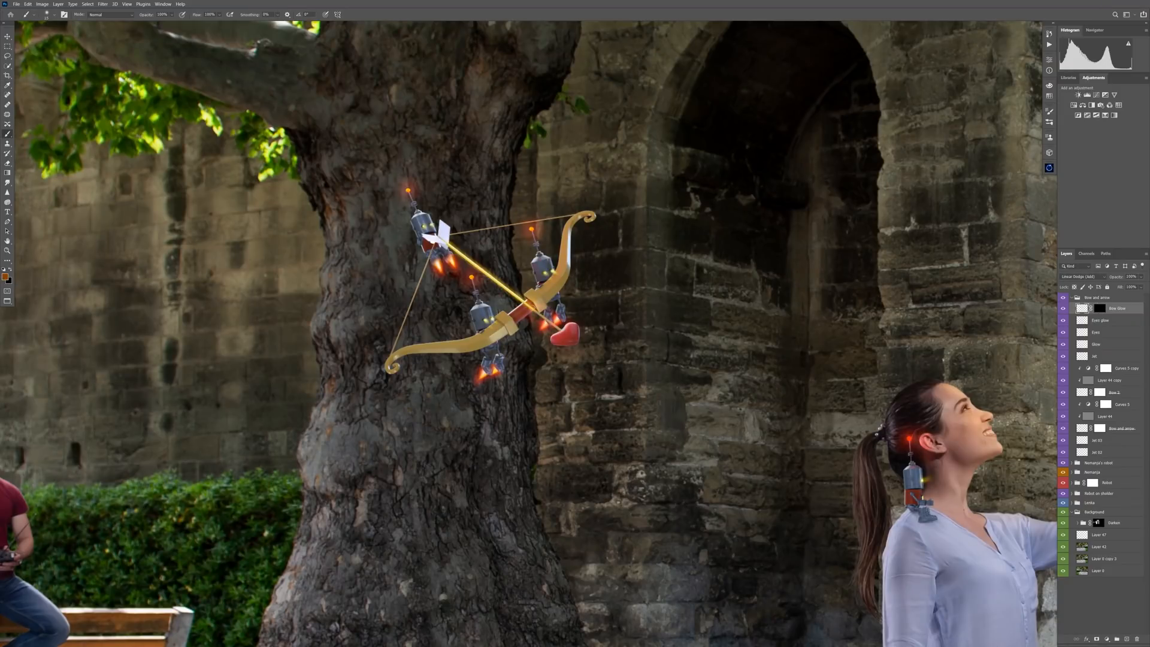
left_click_drag(566, 331, 572, 344)
key("x")
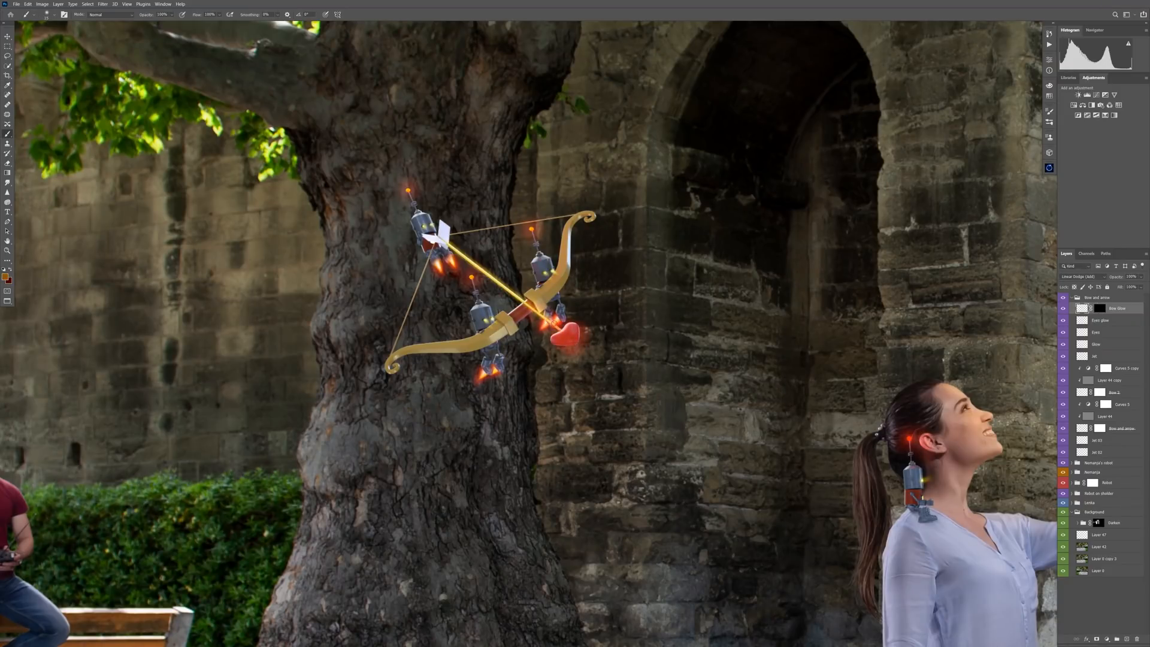
scroll(608, 330, "down", 3)
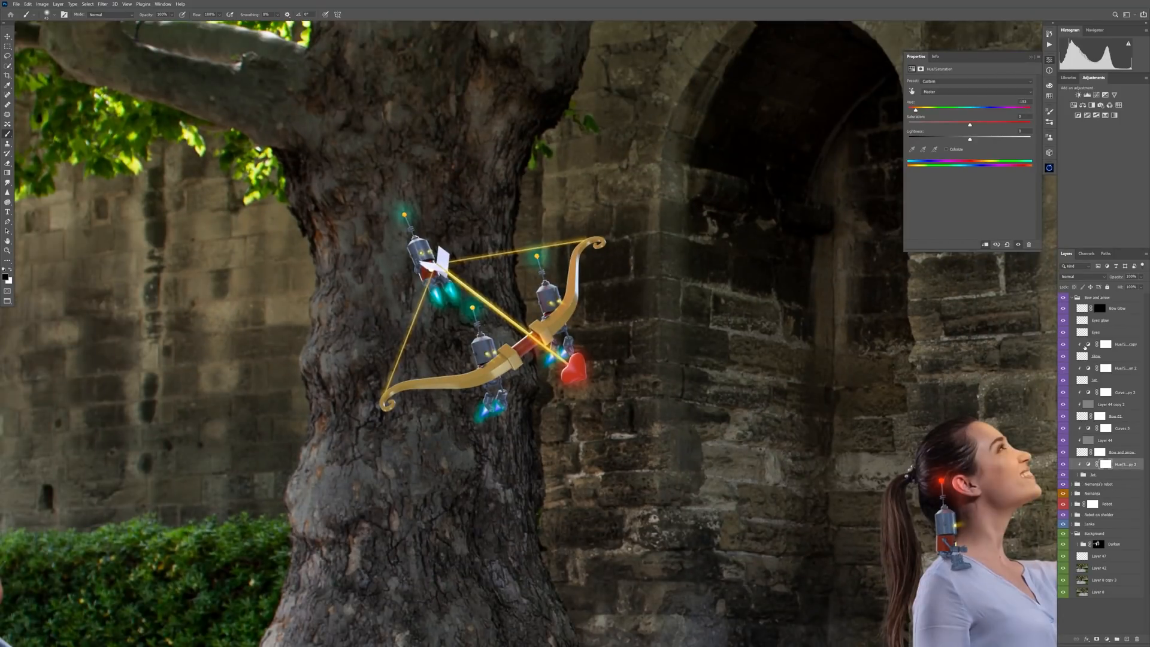
Shift the jets and their glow toward blue with the Hue/Saturation layers and mask the glow off the robots' antennas.
left_click(1086, 345)
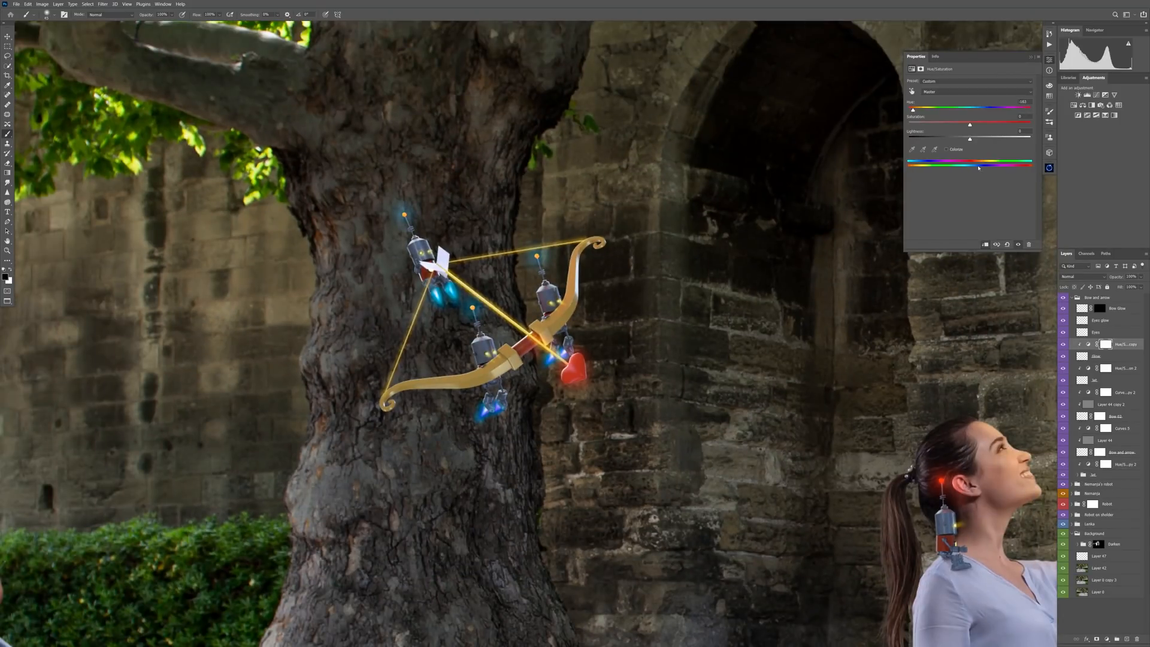
left_click(1088, 368)
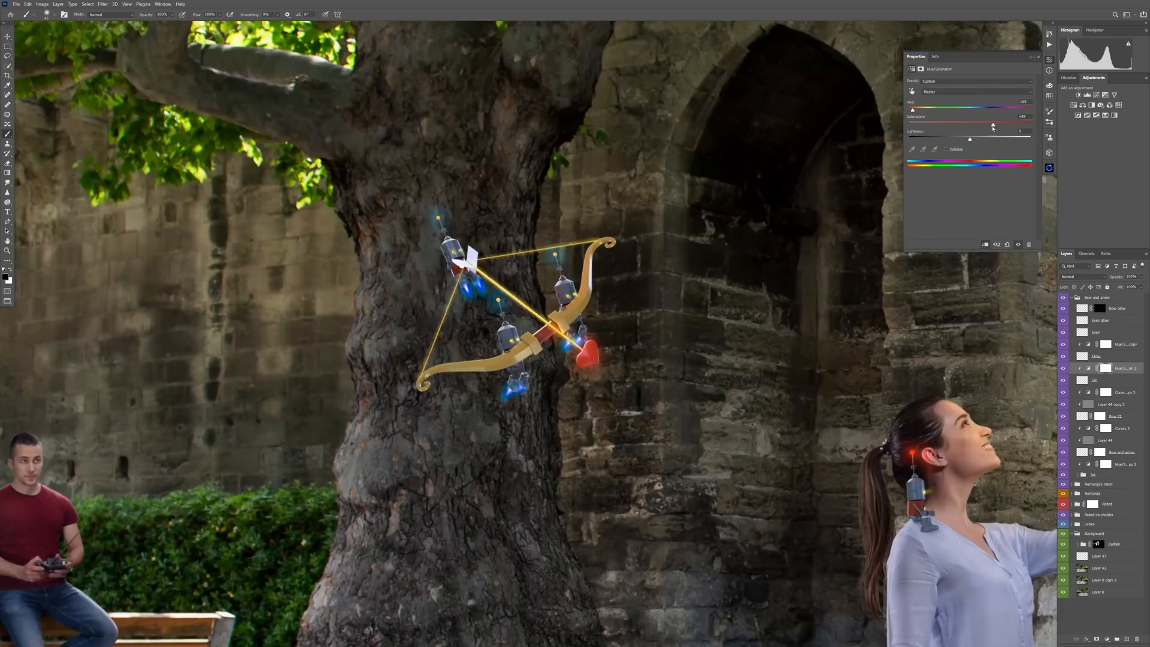
left_click(1090, 344)
left_click(1093, 464)
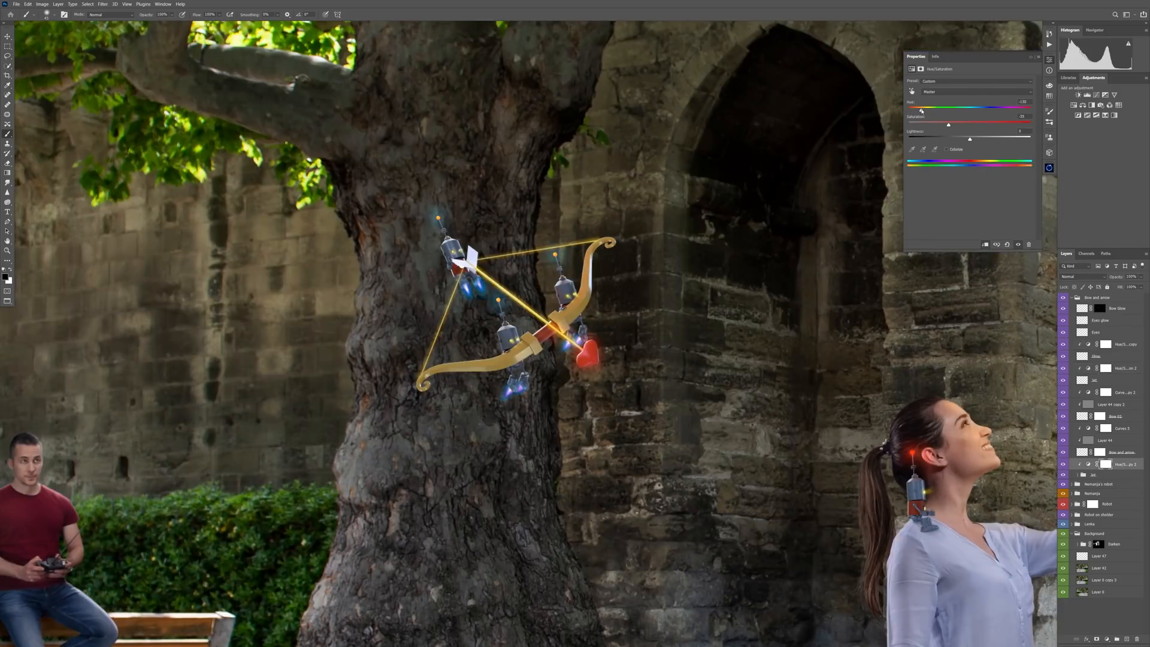
left_click(1102, 356)
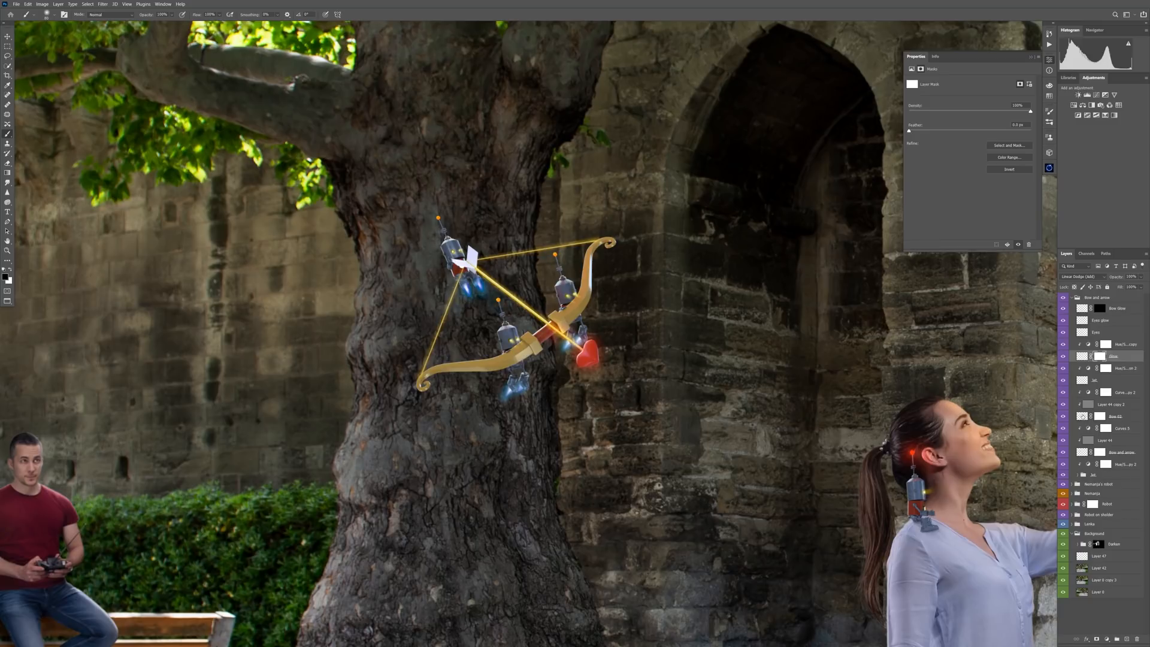
Repaint the small robots' antenna tips on a new layer with yellow sampled from the glowing arrow.
left_click(1079, 452)
key("v")
left_click(1082, 405)
left_click(1082, 417)
left_click(1063, 416)
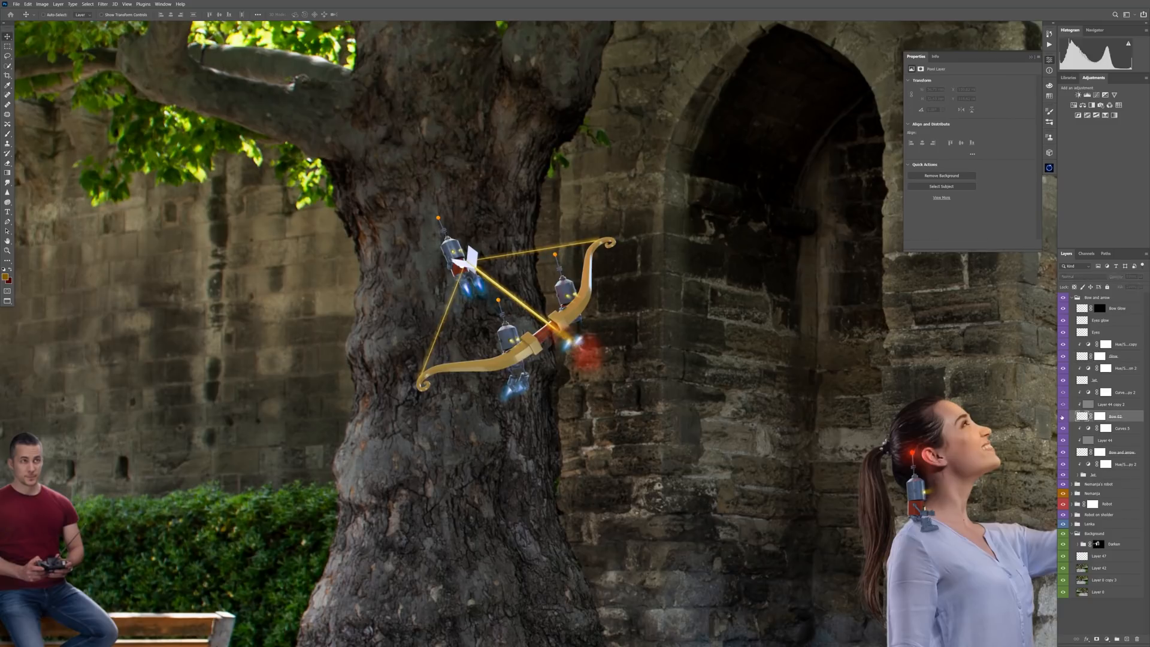
scroll(432, 210, "up", 5)
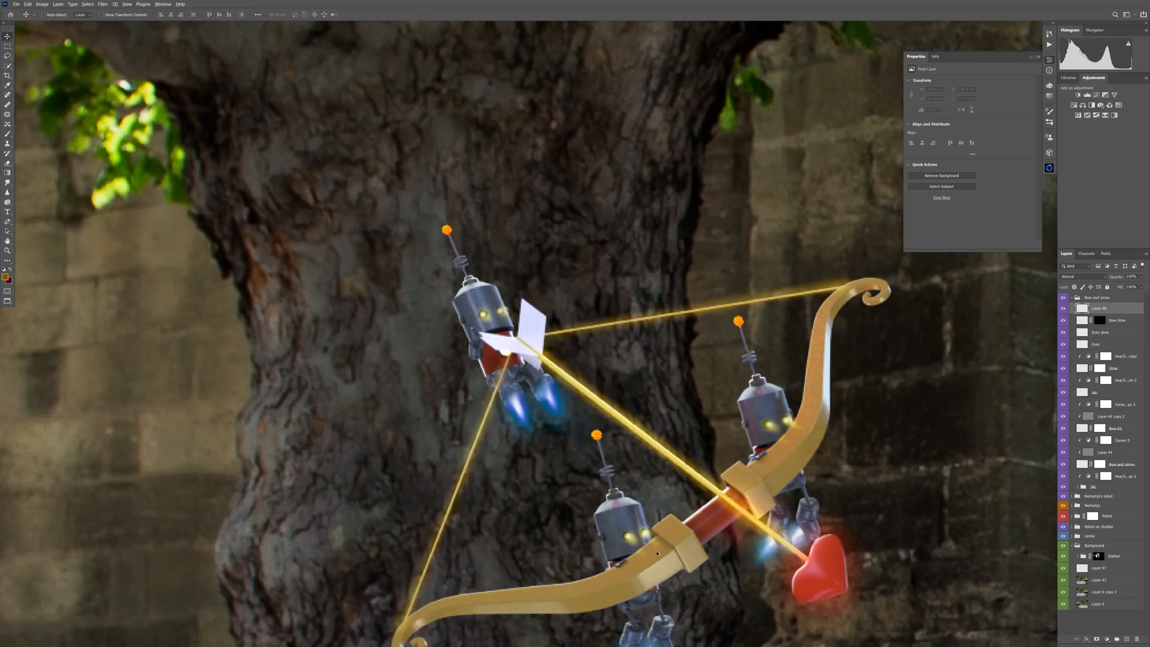
key("b")
left_click(570, 378, "alt")
left_click(447, 230)
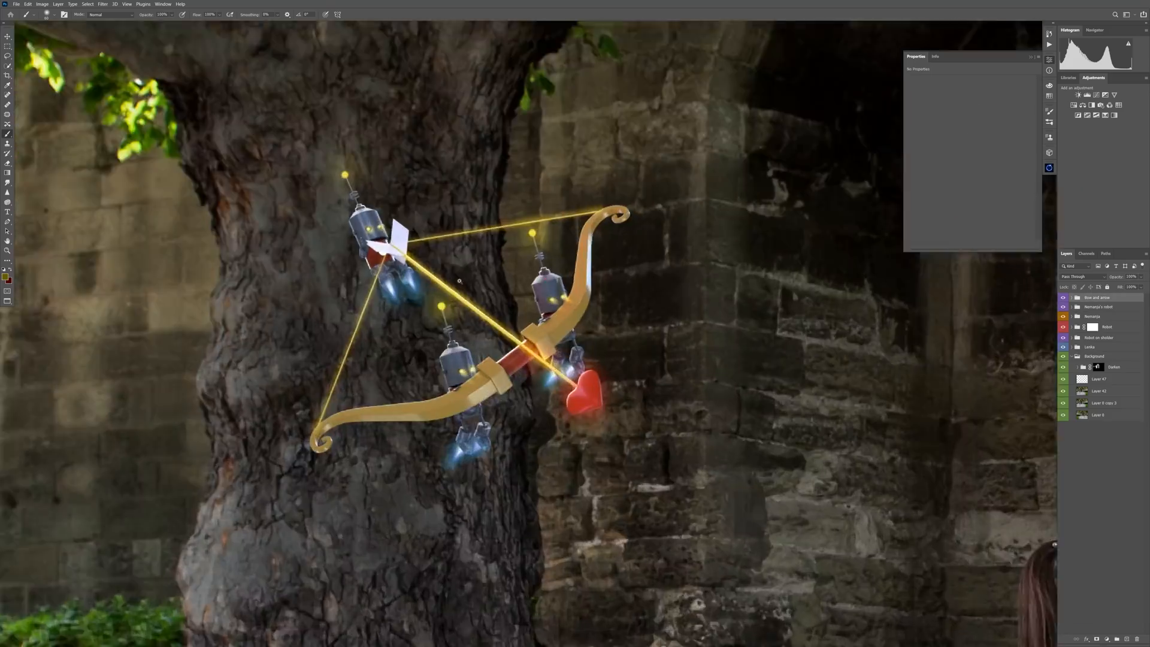
Create a merged copy of the whole composite above the groups and open it in Boris FX Optics.
key("ctrl+0")
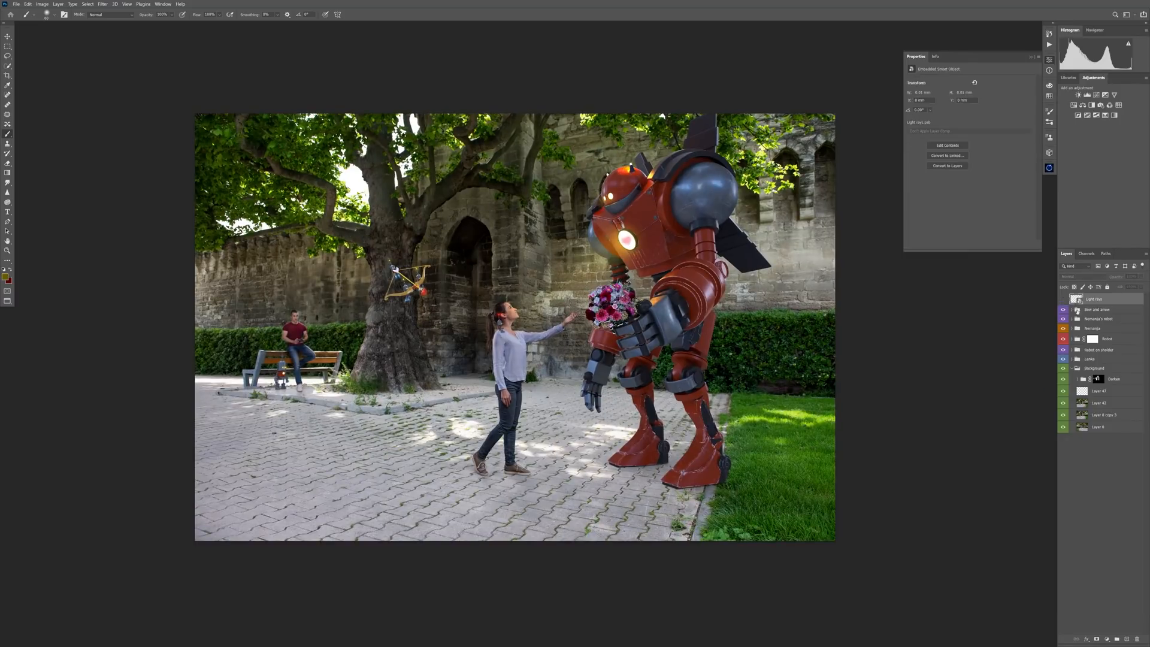
left_click(103, 4)
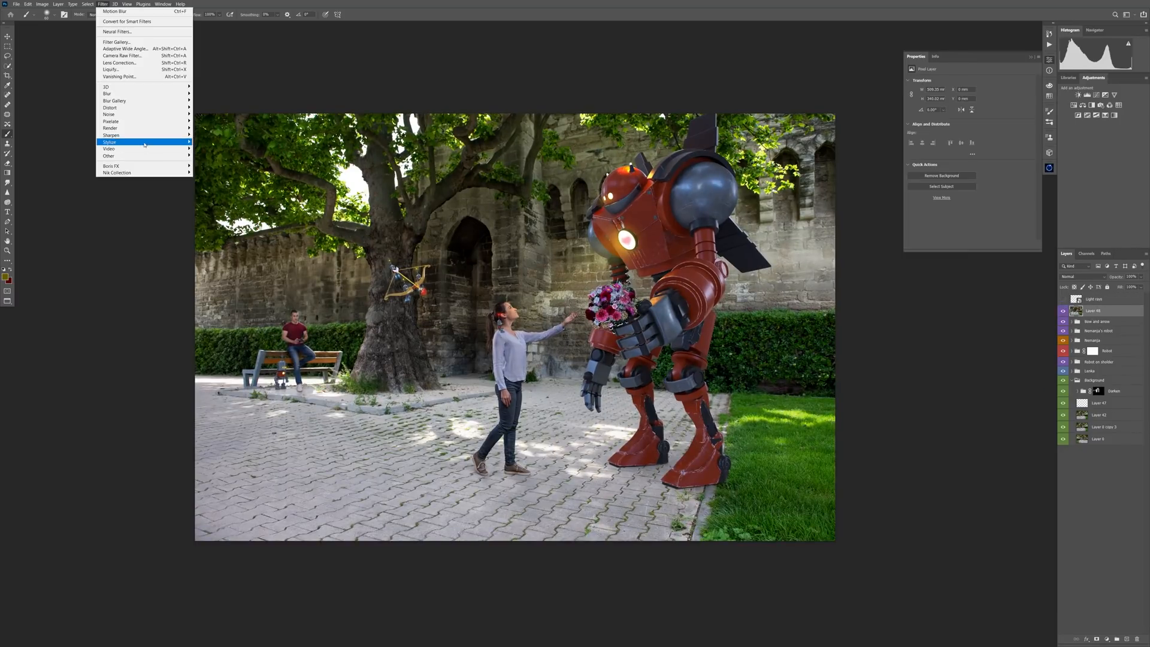
left_click(208, 166)
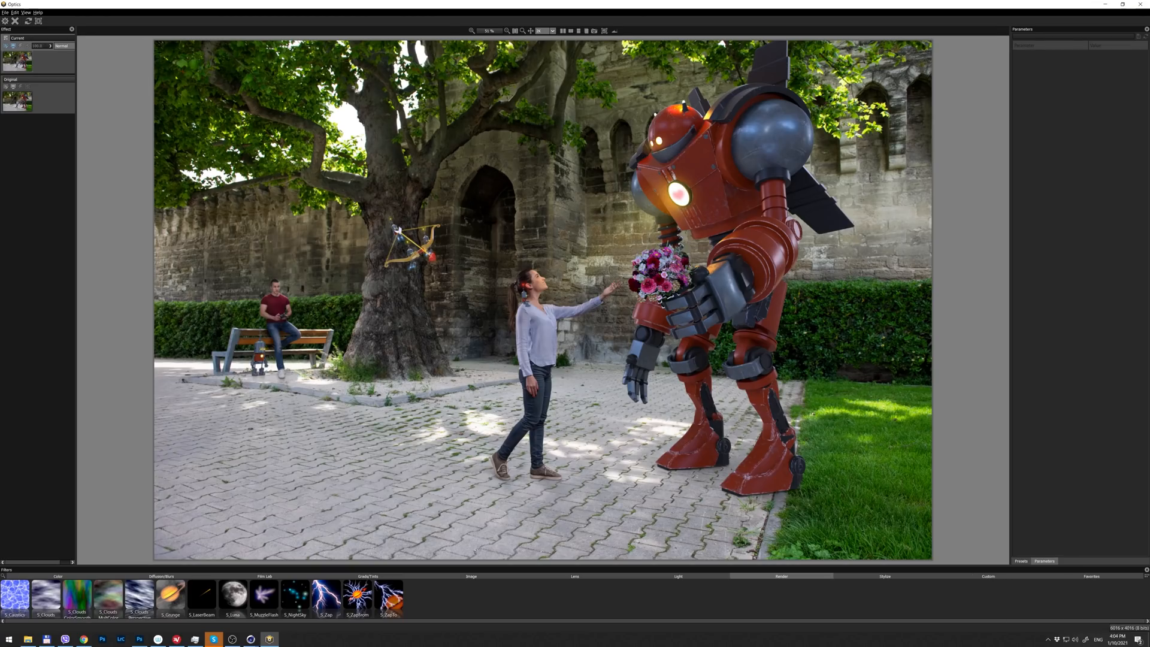
Add the S_Rays light filter to the image in Optics to create rays falling through the trees.
left_click(677, 576)
left_click(108, 594)
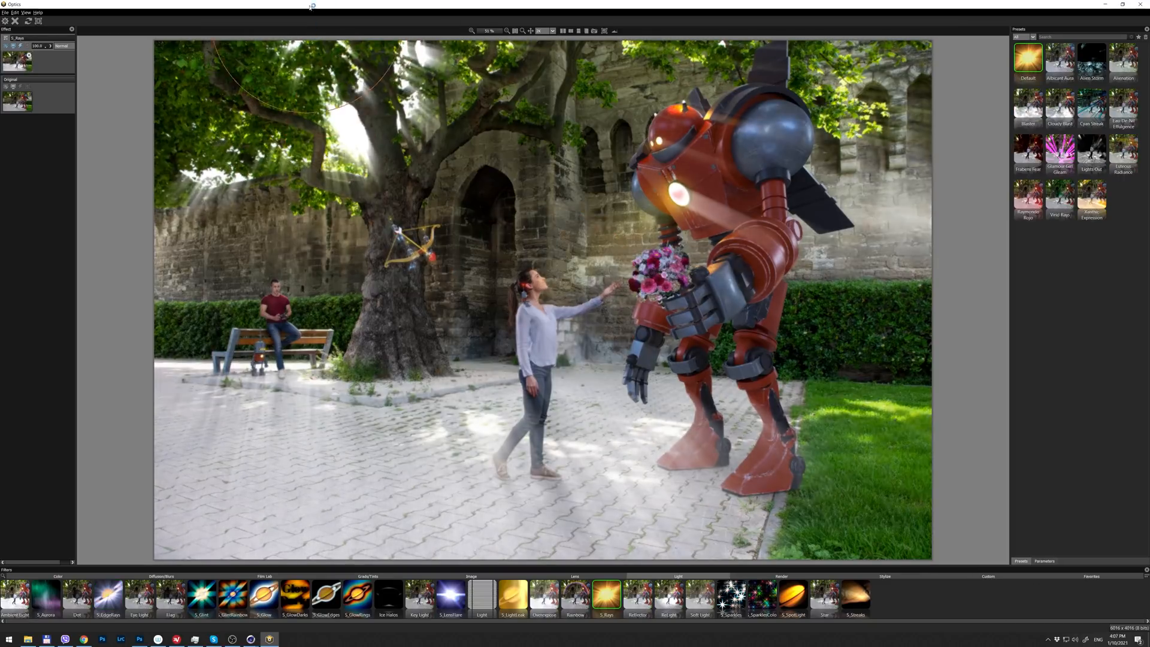
left_click(507, 31)
left_click(507, 31)
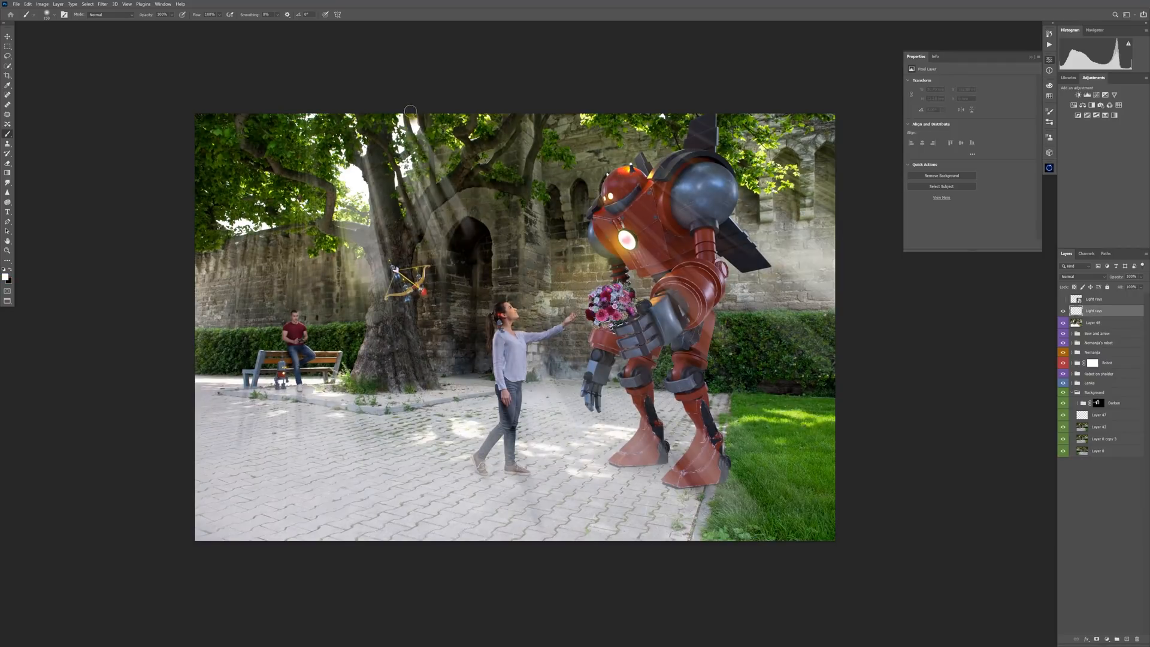
Paint straight white light rays on the Light rays layer, fanning from the treetop down across the woman.
left_click_drag(410, 116, 611, 473)
left_click(579, 475, "shift")
left_click(388, 116)
left_click(543, 475, "shift")
left_click(533, 475, "shift")
left_click(375, 116)
left_click(493, 477, "shift")
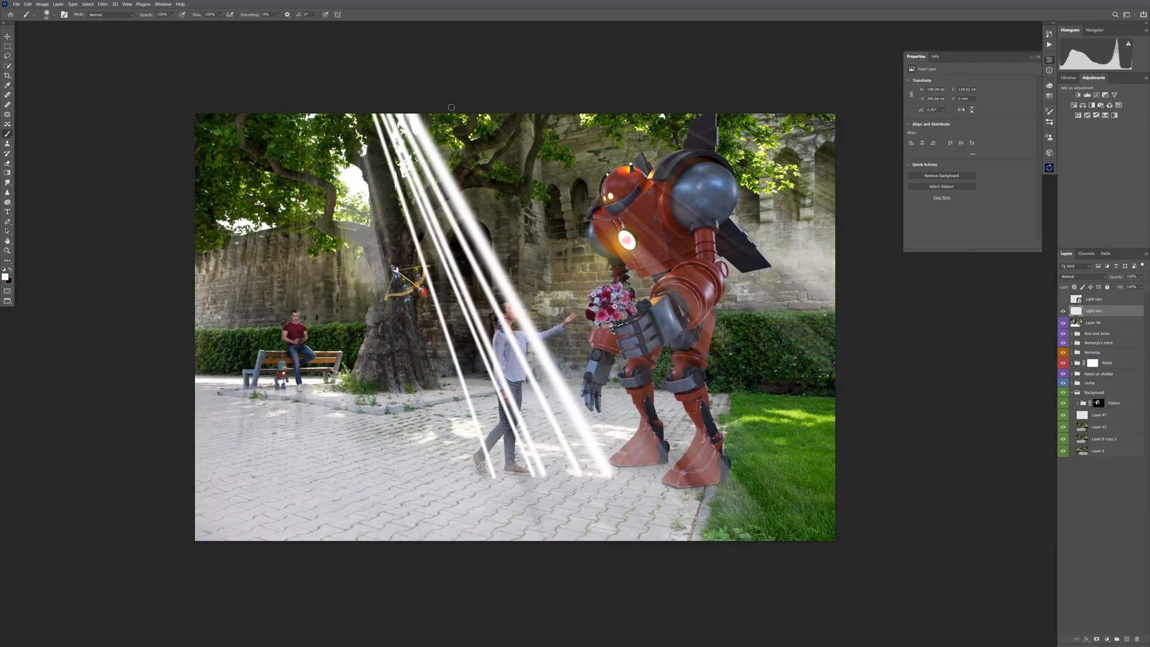
Paint four more white rays of increasing width from the upper edge of the image across the large robot.
left_click(435, 116)
left_click(663, 457, "shift")
left_click(476, 116)
left_click(791, 481, "shift")
left_click(527, 114)
left_click(853, 375, "shift")
left_click(617, 115)
left_click(850, 261, "shift")
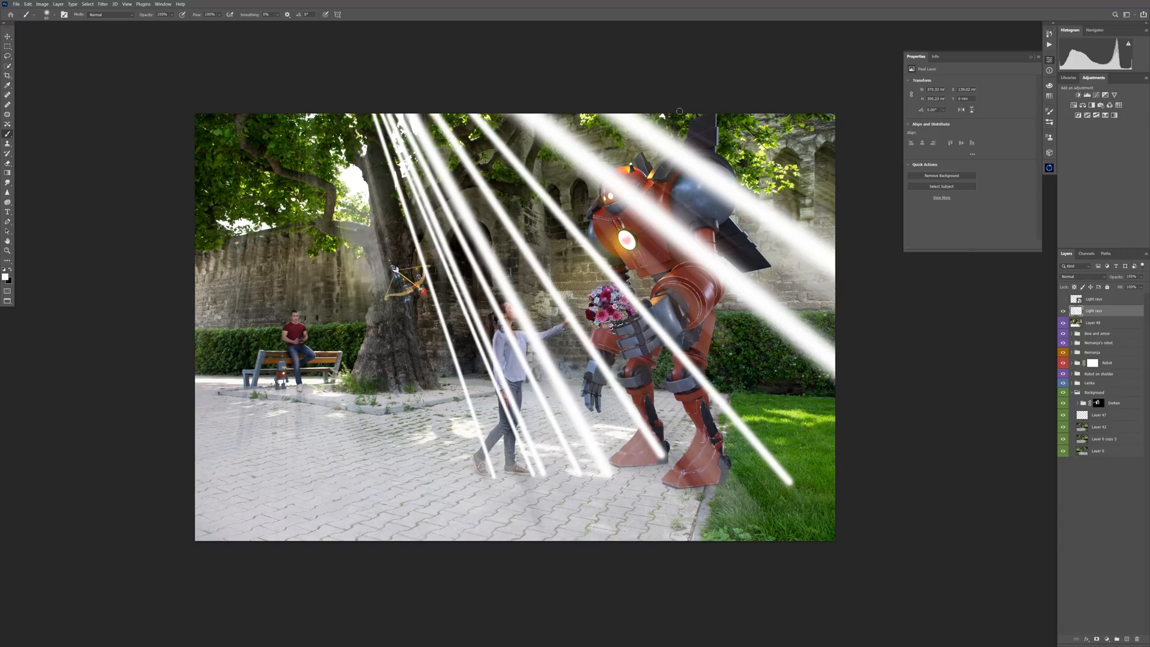
Add thin rays above the robot's shoulder, one toward the lawn and one near the seated man.
left_click(663, 115)
left_click(850, 235, "shift")
key("ctrl+z")
left_click(676, 114)
left_click(851, 221, "shift")
left_click(490, 114)
left_click(841, 481, "shift")
left_click(310, 114)
left_click(300, 439, "shift")
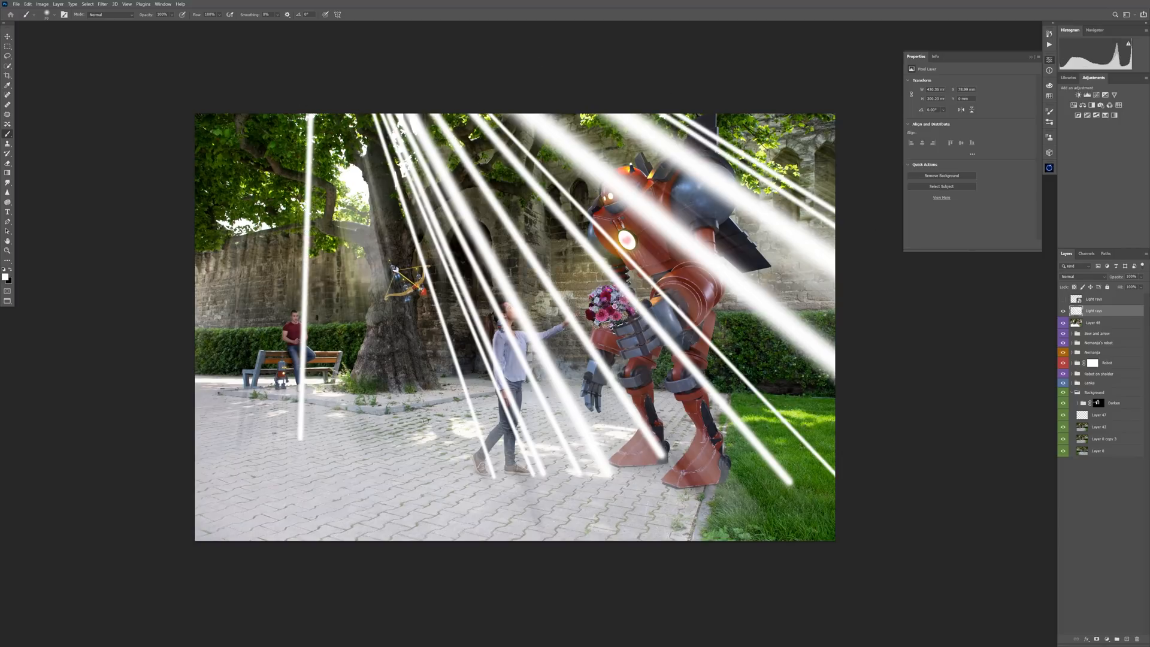
Paint a narrow ray beside the trunk and a broad faint ray over it with a larger brush at 20% opacity.
left_click(351, 111)
key("]")
key("]")
key("]")
key("]")
key("]")
key("]")
key("]")
key("]")
key("]")
key("]")
key("]")
left_click(365, 113)
left_click(462, 427, "shift")
key("ctrl+z")
key("2")
left_click(462, 427, "shift")
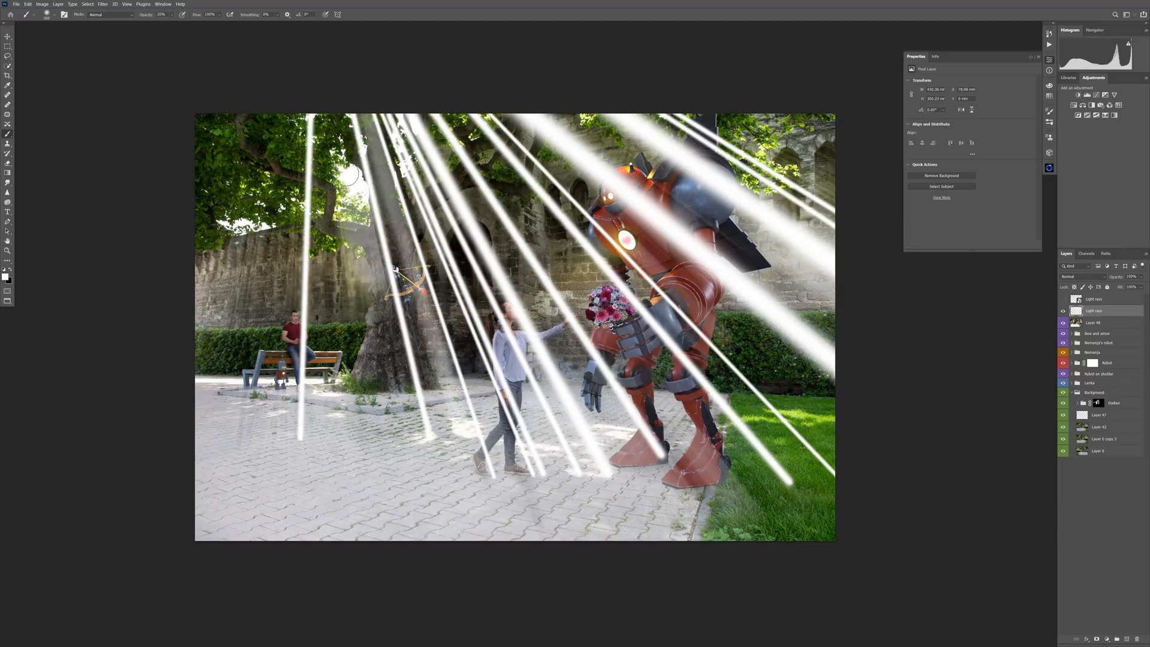
Add light rays falling through the gap in the tree and over the seated man and bench.
left_click(341, 155)
left_click(392, 432, "shift")
left_click(332, 155)
left_click(336, 415, "shift")
left_click(306, 114)
left_click(280, 412, "shift")
left_click(299, 114)
left_click(269, 415, "shift")
left_click(285, 204)
left_click(247, 408, "shift")
key("ctrl+z")
left_click(274, 226)
left_click(259, 378, "shift")
Paint two wider rays over the wall and hedge at the far side of the bench with an enlarged brush.
key("]")
key("]")
key("]")
key("]")
key("]")
key("]")
left_click(243, 221)
left_click(220, 379, "shift")
left_click(222, 223)
left_click(199, 374, "shift")
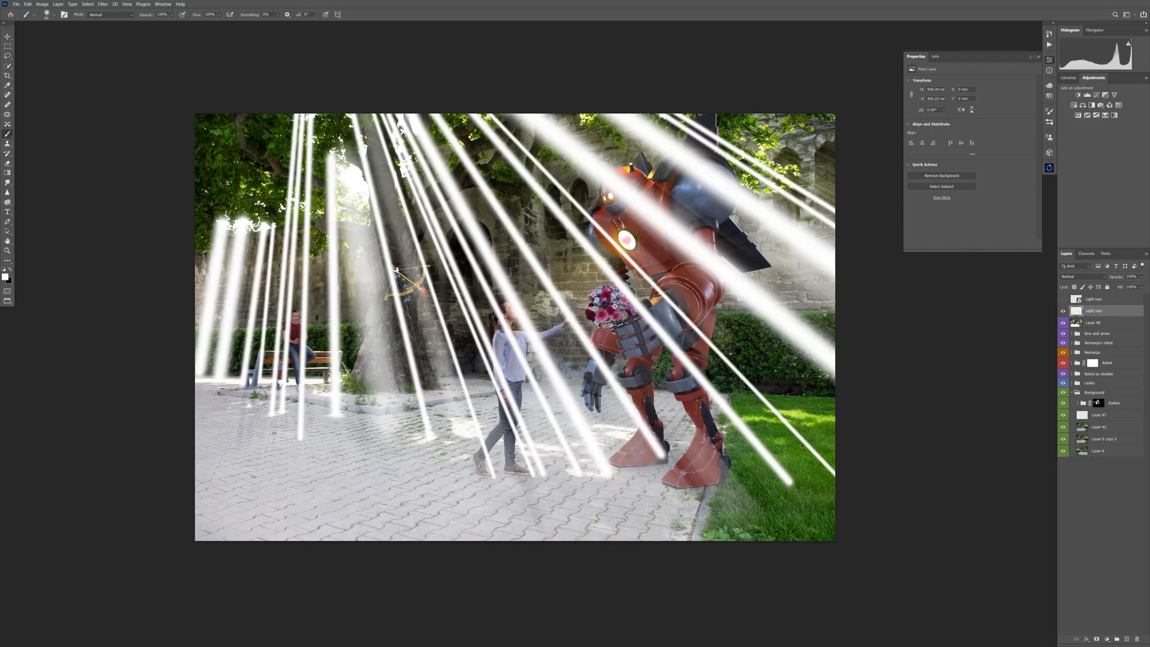
Fill in the fan of light with narrow rays around the bench and along the tree trunk.
left_click(237, 402)
left_click(261, 184, "shift")
left_click(315, 139)
left_click(316, 392, "shift")
left_click(418, 439)
left_click(340, 114, "shift")
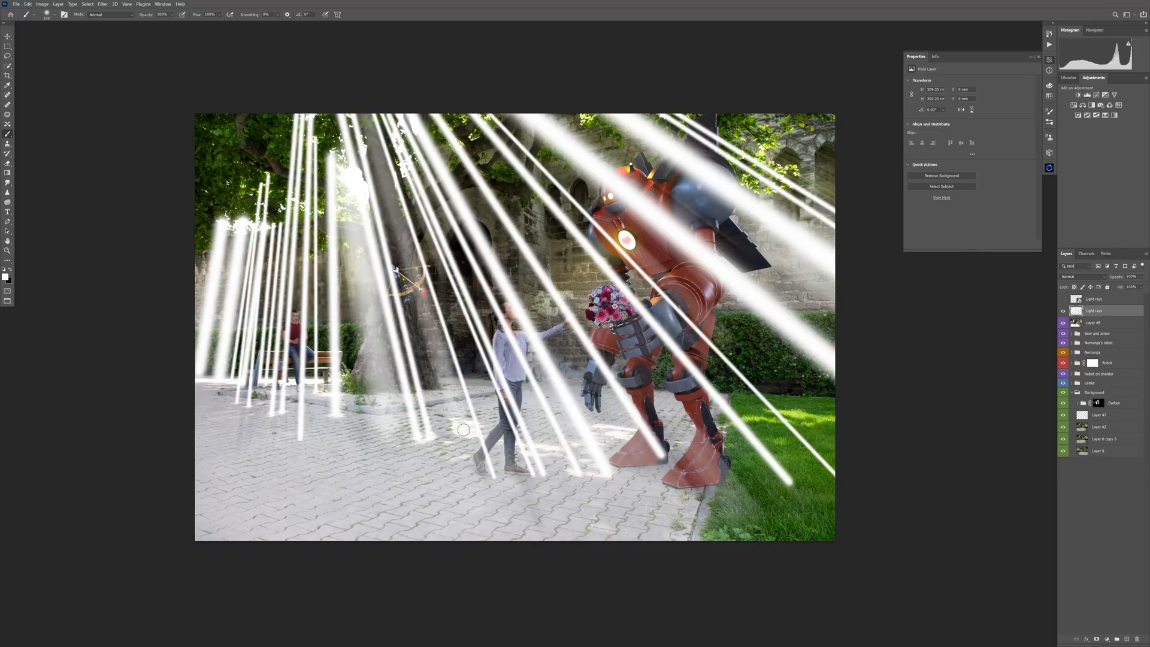
Paint broad, faint rays across the whole scene with a much larger brush at 30% opacity, undoing the last stroke.
key("]")
key("]")
key("]")
key("]")
key("]")
key("]")
key("]")
key("]")
key("]")
key("]")
key("]")
key("]")
key("3")
mouse_move(491, 119)
left_mouse_down()
mouse_move(758, 416)
mouse_move(754, 406)
left_mouse_up()
left_click_drag(586, 115, 826, 323)
left_click_drag(694, 118, 839, 198)
left_click_drag(741, 117, 839, 180)
mouse_move(450, 118)
left_mouse_down()
mouse_move(749, 512)
mouse_move(624, 433)
left_mouse_up()
left_click_drag(539, 428, 412, 123)
left_click_drag(326, 124, 324, 383)
left_click_drag(385, 423, 352, 205)
key("ctrl+z")
Convert the painted Light rays layer to a Smart Object and soften the rays with a Gaussian Blur.
right_click(1109, 311)
left_click(1097, 385)
left_click(112, 4)
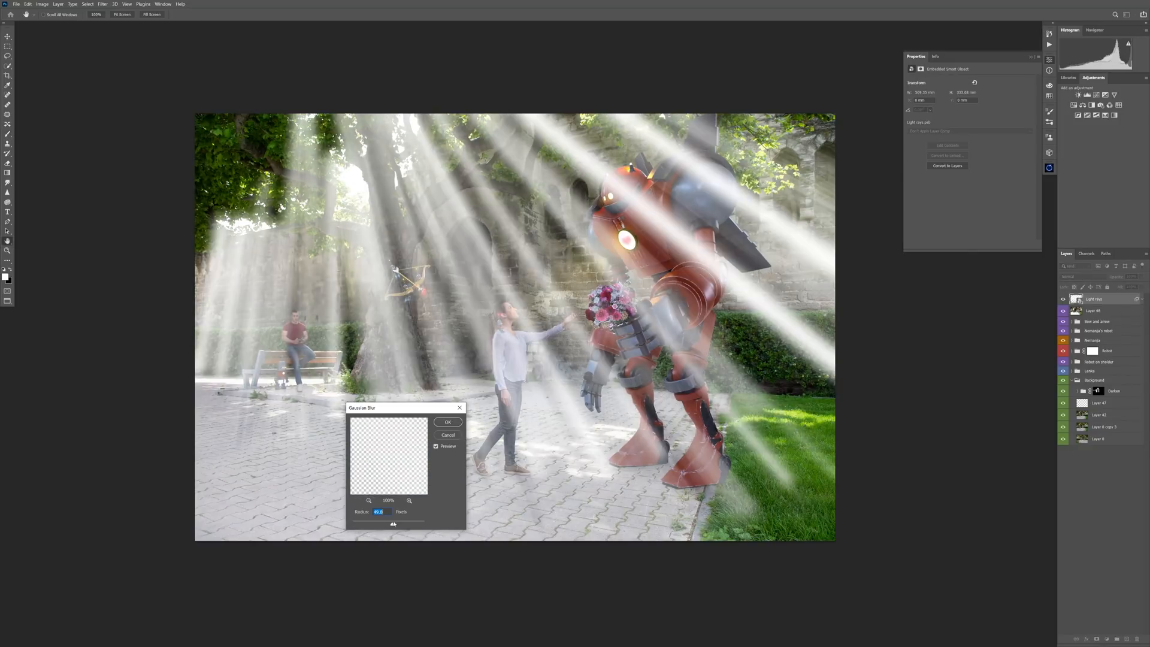
key("Return")
left_click_drag(1082, 379, 1091, 298)
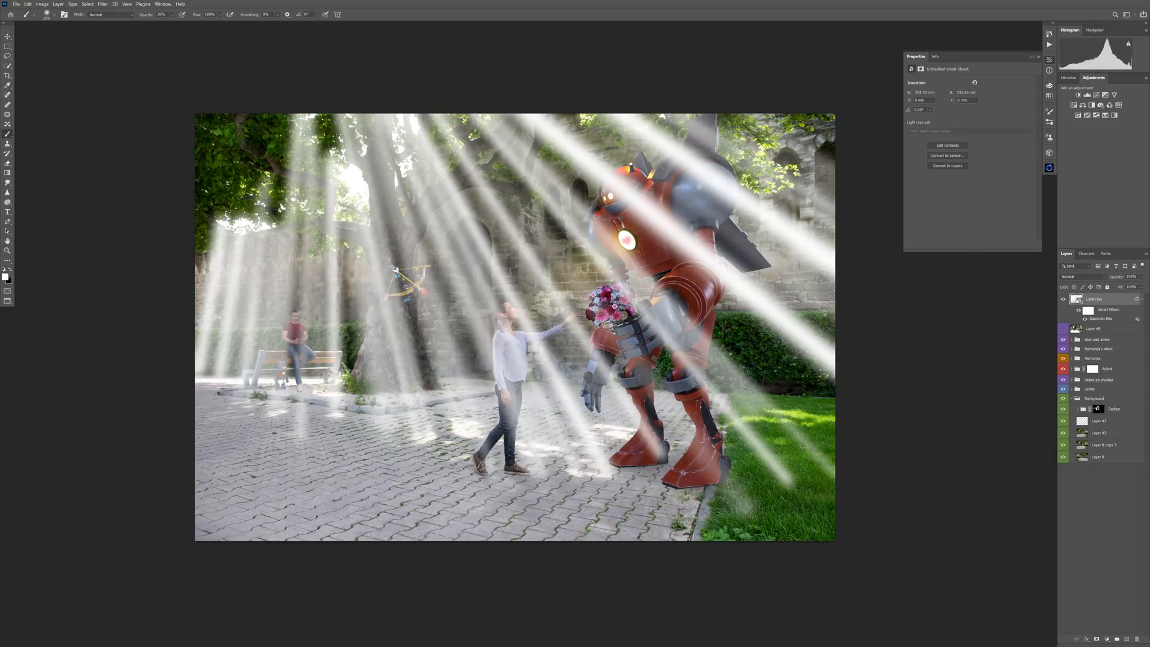
Add a layer mask to Light rays and fill the large robot's outline with black to hide the rays there.
left_click(1096, 638)
left_click(1072, 369)
left_click(1079, 382, "ctrl")
key("alt+BackSpace")
key("ctrl+d")
left_click(1072, 369)
Mask the rays off the woman, the robot on her shoulder and the bow and arrow using their layer outlines.
left_click(1074, 388)
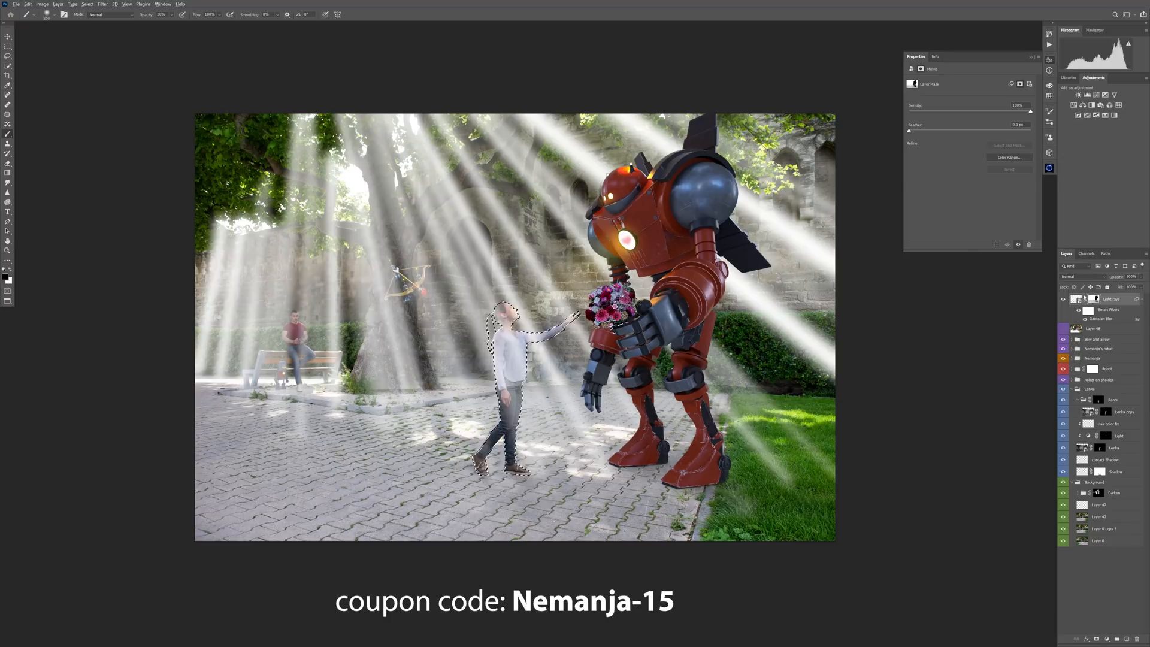
left_click(1071, 380)
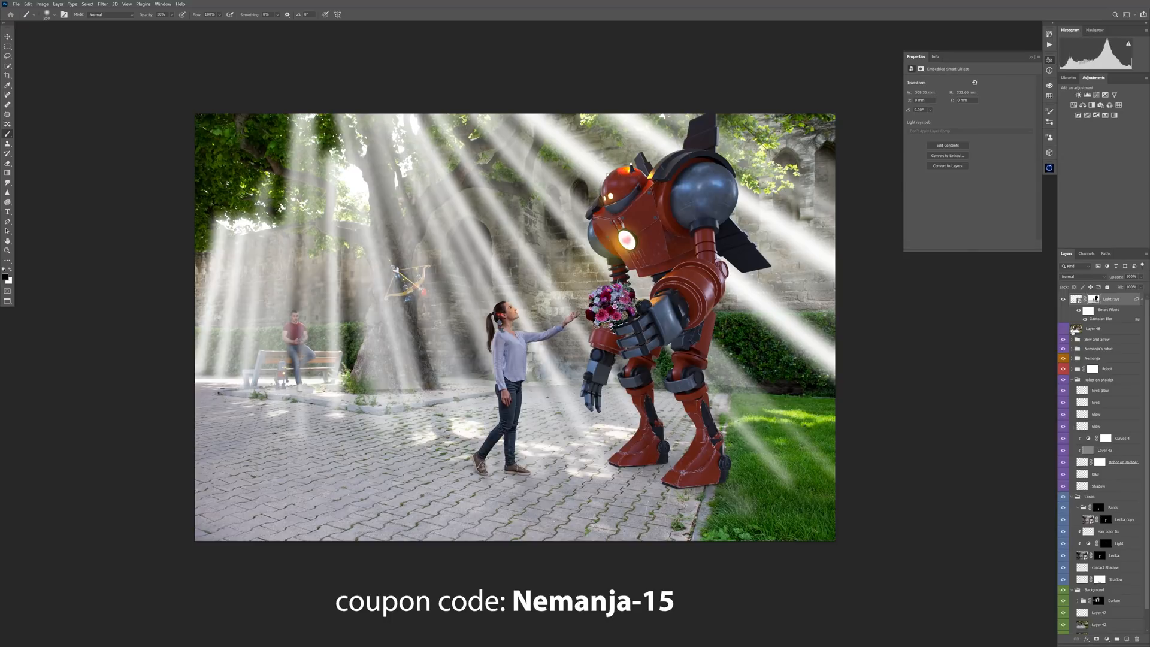
left_click(1072, 339)
key("alt+BackSpace")
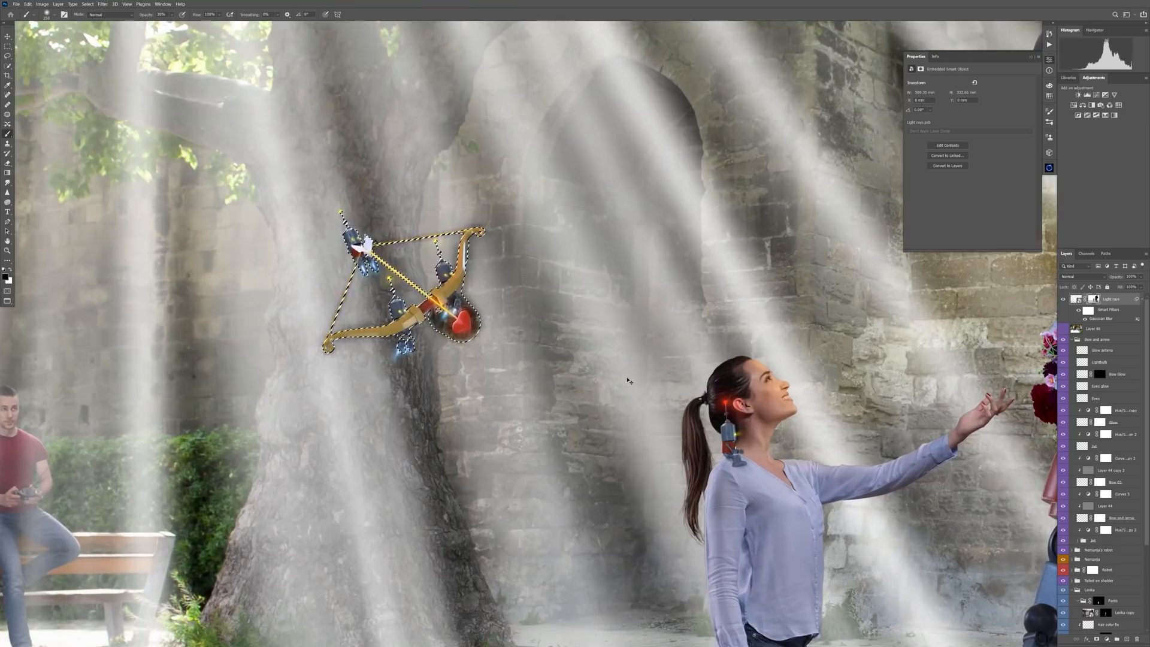
Load the bow and arrow layer outlines and paint the rays off them on the Light rays mask with a smaller brush.
key("ctrl+z")
left_click(1078, 424, "ctrl")
left_click(1100, 376, "ctrl")
key("ctrl+d")
left_click(1079, 518, "ctrl")
key("ctrl+d")
left_click(1079, 482)
left_click(1082, 482, "ctrl")
left_click(1094, 299)
key("ctrl+h")
key("bracketleft")
key("bracketleft")
key("bracketleft")
key("bracketleft")
mouse_move(398, 311)
left_mouse_down()
mouse_move(391, 289)
mouse_move(436, 249)
mouse_move(333, 351)
left_mouse_up()
key("ctrl+d")
Fade the rays low in the scene near the bench on the Light rays mask with a much larger brush at 20% opacity.
scroll(447, 303, "down", 6)
scroll(377, 302, "up", 3)
key("bracketright")
key("bracketright")
key("bracketright")
key("bracketright")
key("bracketright")
key("bracketright")
key("bracketright")
key("bracketright")
key("bracketright")
key("bracketright")
key("bracketright")
key("bracketright")
key("bracketright")
key("2")
left_click_drag(214, 430, 336, 449)
Fade more rays on the mask beside the large robot at 50% brush opacity and lower the Light rays layer's opacity.
scroll(282, 177, "down", 3)
key("5")
key("bracketleft")
key("bracketleft")
mouse_move(683, 369)
left_mouse_down()
mouse_move(747, 308)
mouse_move(749, 144)
mouse_move(704, 246)
left_mouse_up()
left_click_drag(1122, 277, 1109, 279)
scroll(276, 192, "up", 2)
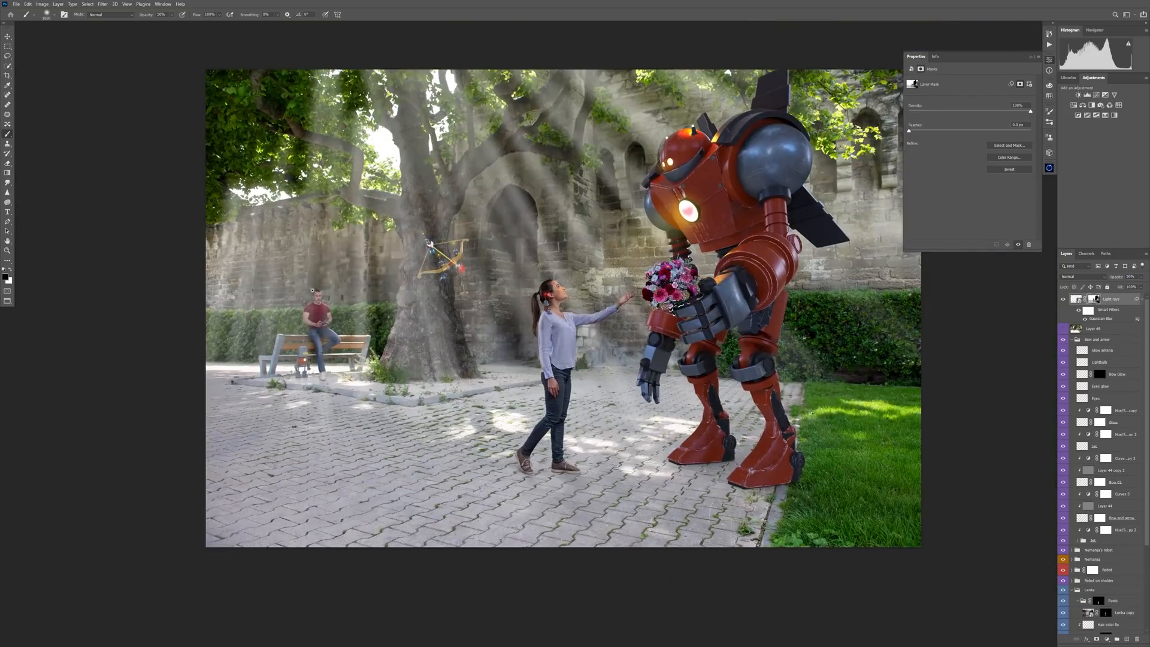
Fade the rays on the tree trunk above the bow on the Light rays mask with a much smaller brush.
key("bracketleft")
key("bracketleft")
key("bracketleft")
key("bracketleft")
key("bracketleft")
key("bracketleft")
key("bracketleft")
key("bracketleft")
key("bracketleft")
key("bracketleft")
key("bracketleft")
key("bracketleft")
key("bracketleft")
key("bracketleft")
key("bracketleft")
key("bracketleft")
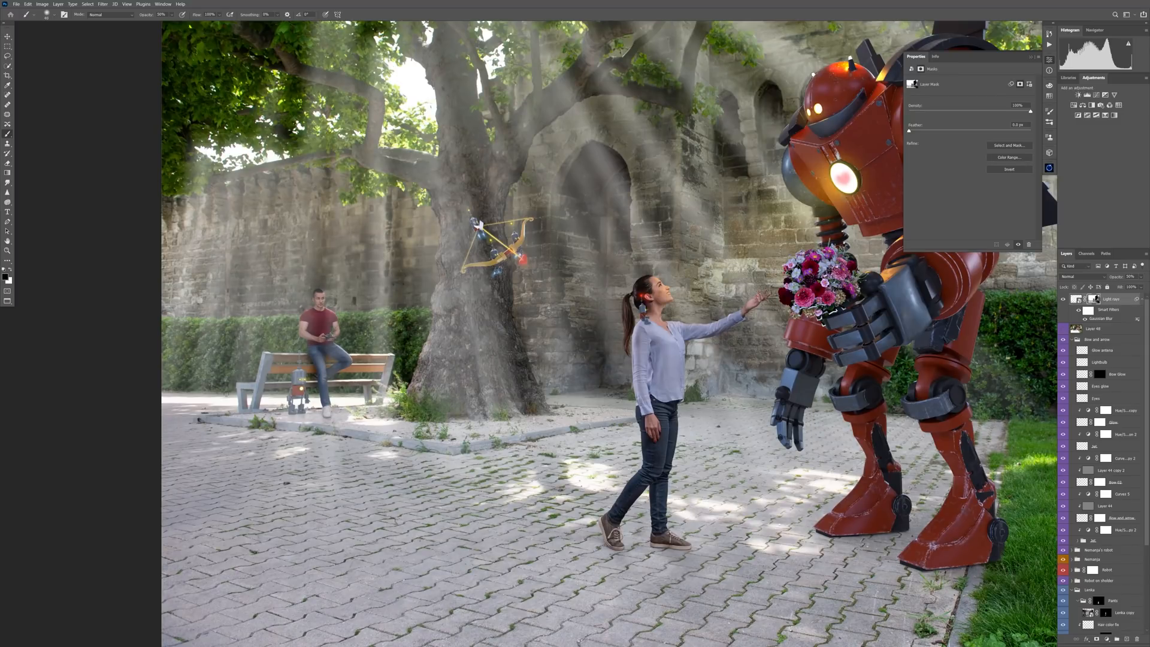
key("bracketleft")
key("bracketleft")
key("bracketleft")
key("bracketleft")
key("bracketleft")
key("bracketleft")
key("bracketleft")
key("bracketleft")
key("bracketleft")
key("bracketleft")
key("bracketleft")
key("bracketleft")
key("bracketleft")
key("bracketleft")
mouse_move(479, 159)
left_mouse_down()
mouse_move(457, 48)
mouse_move(504, 210)
left_mouse_up()
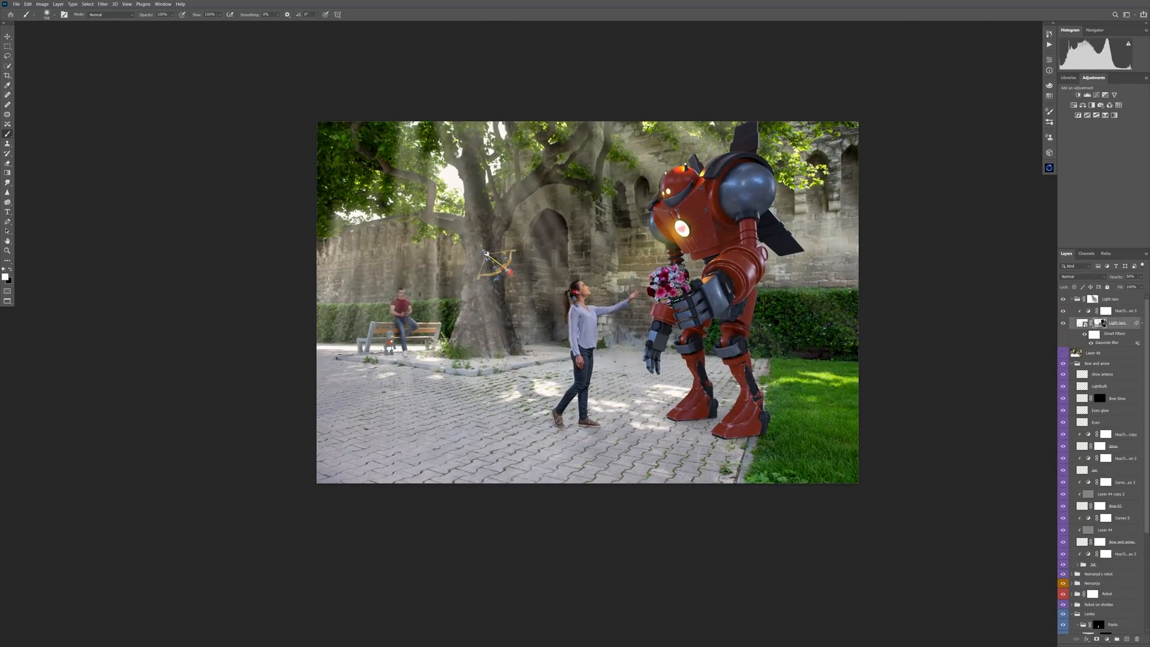
Select the Light rays group's mask and test brush strokes over the wall and seated man, undoing unwanted ones.
left_click(1093, 299)
key("b")
key("x")
left_click_drag(374, 249, 342, 341)
key("ctrl+z")
left_click_drag(380, 198, 340, 339)
right_click(365, 285)
key("Return")
left_click_drag(376, 209, 324, 341)
key("ctrl+z")
Paint the Light rays group's mask with a smaller brush in downward strokes along the wall near the seated man.
key("[")
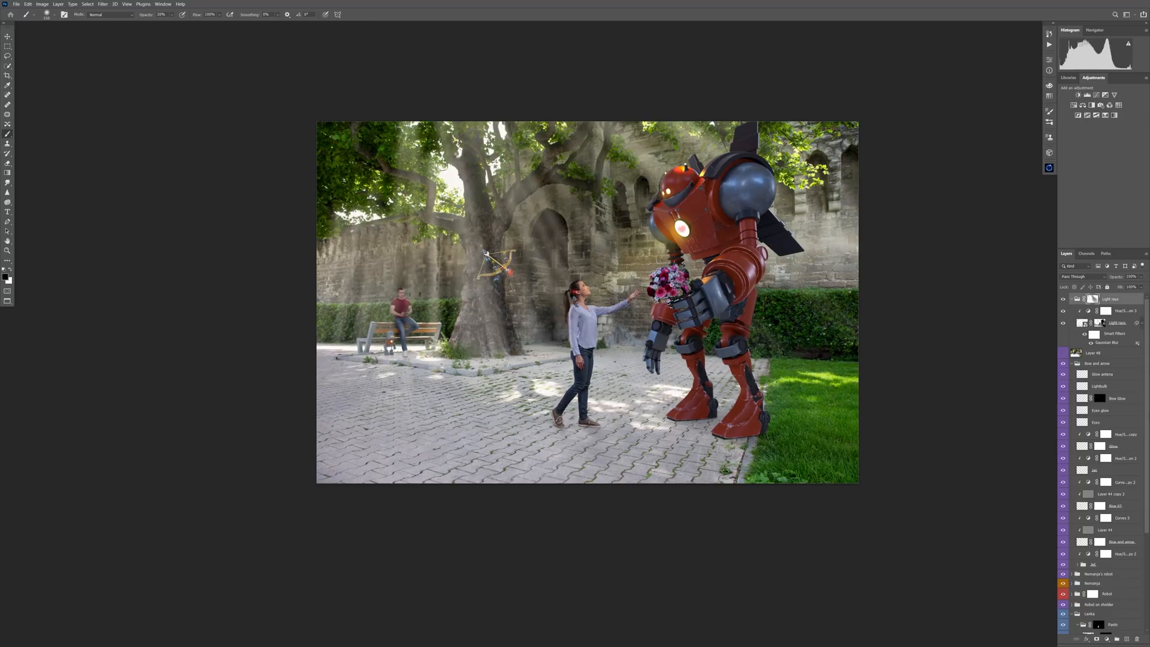
key("x")
key("[")
key("[")
key("[")
key("[")
key("[")
key("[")
key("[")
left_click_drag(396, 199, 375, 341)
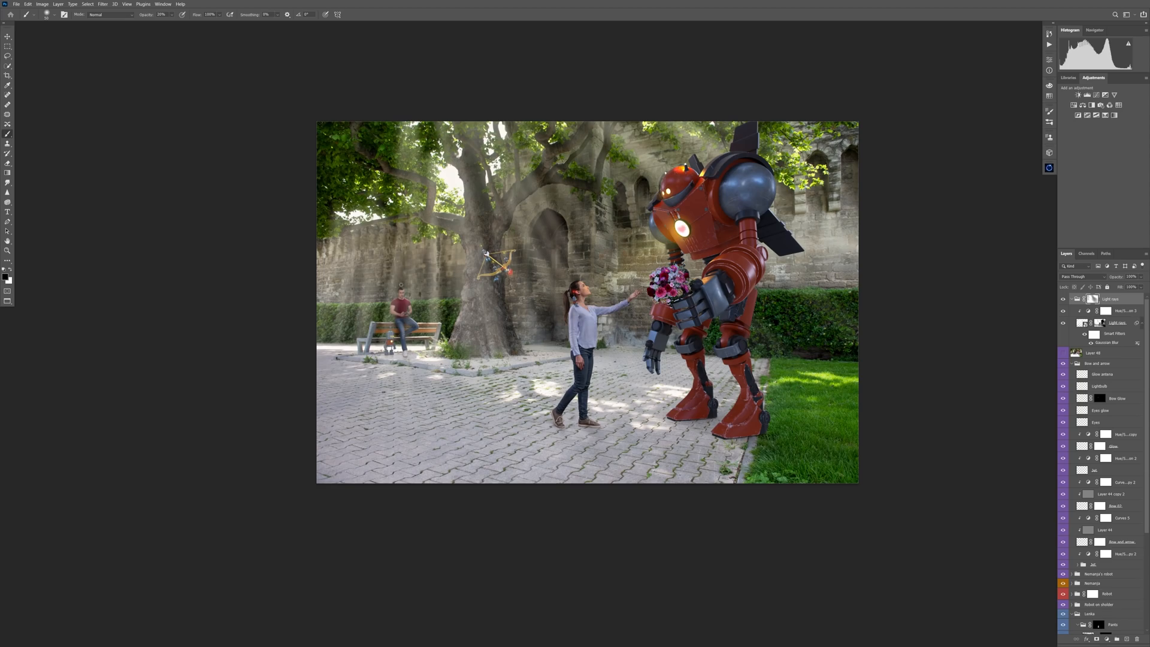
scroll(389, 263, "up", 2)
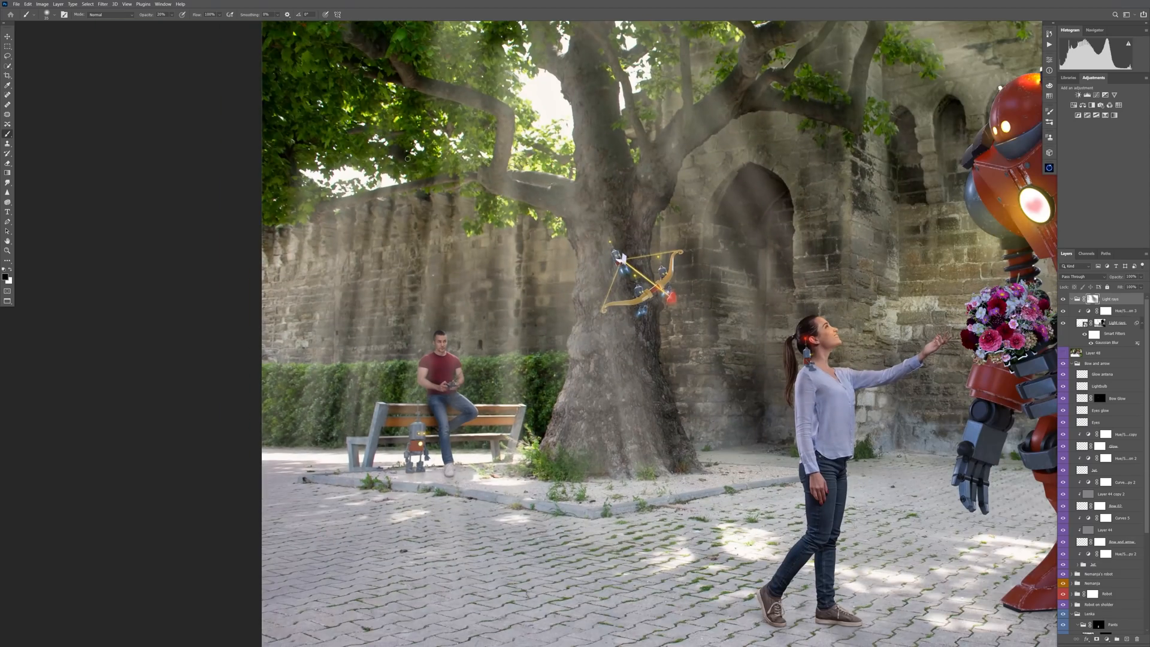
left_click_drag(407, 158, 359, 422)
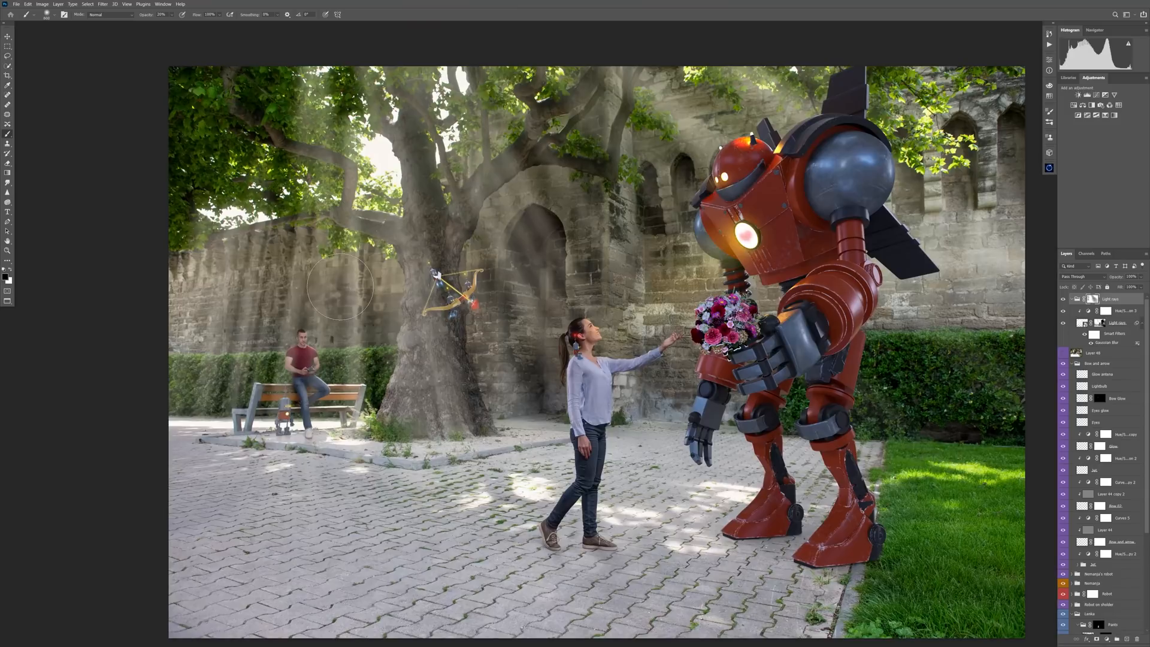
Add clipped Exposure and Curves adjustments above the seated man's group and shape the RGB curve.
left_click(1105, 95)
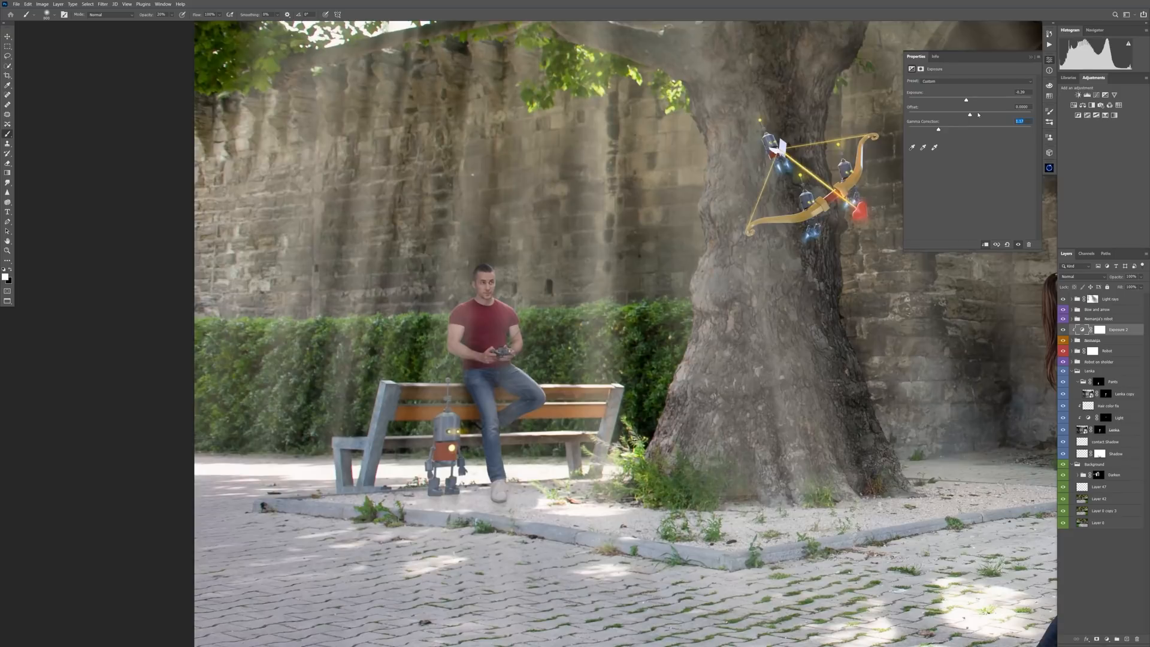
left_click(1107, 639)
left_click(1105, 541)
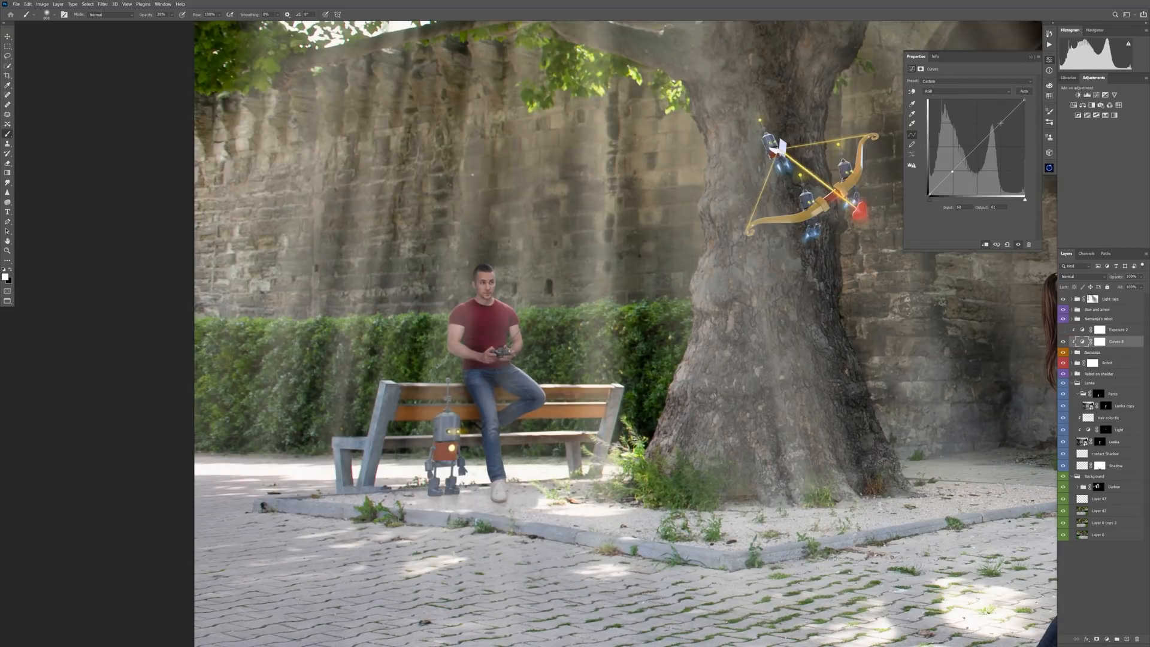
left_click_drag(982, 144, 988, 137)
left_click(1081, 276)
left_click(1082, 282)
Replace the seated man's Exposure adjustment with a clipped Hue/Saturation adjustment.
left_click(1107, 640)
left_click(1106, 565)
left_click(1114, 329)
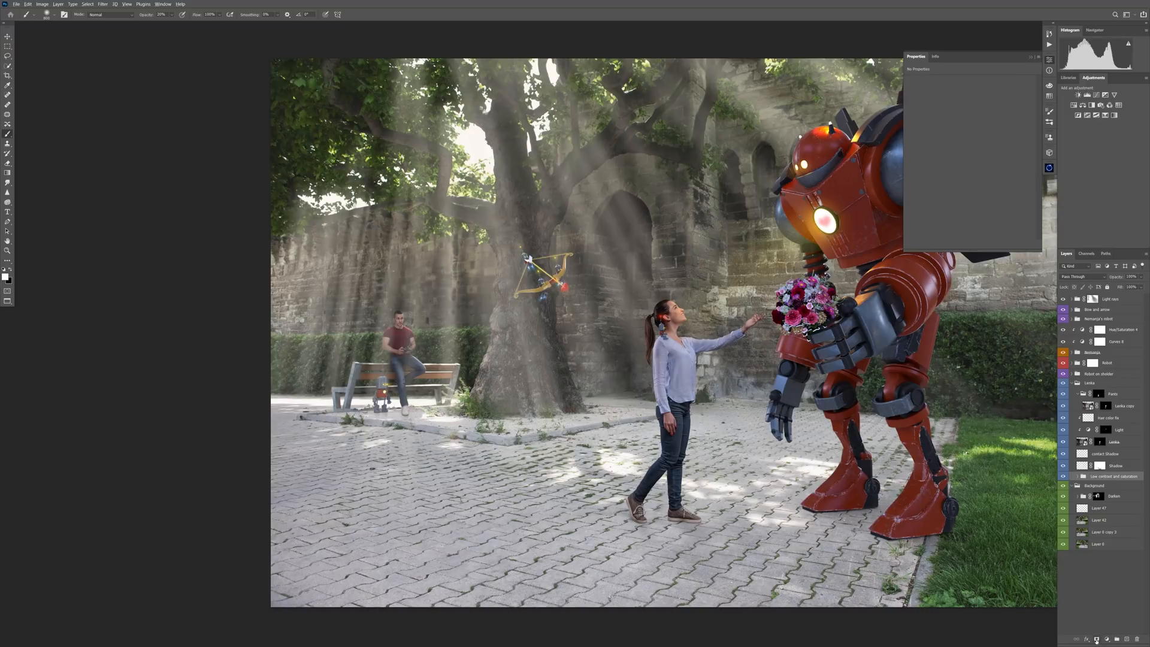
Add a black layer mask to the Low contrast and saturation group.
left_click(1097, 640, "alt")
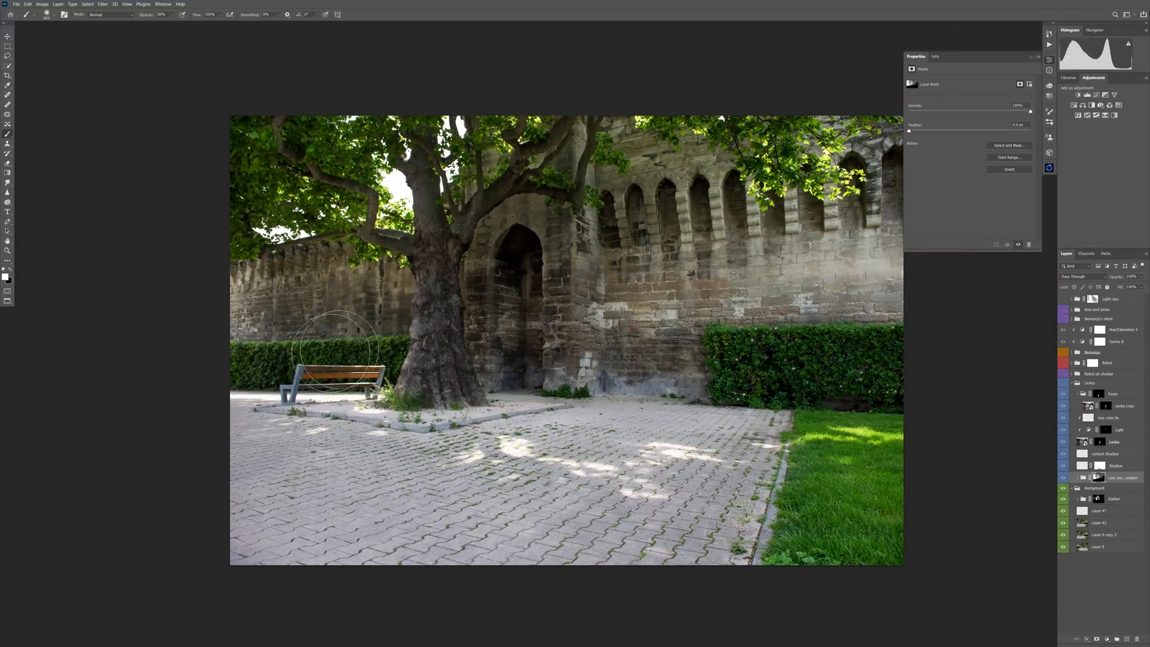
left_click_drag(1083, 488, 1084, 486)
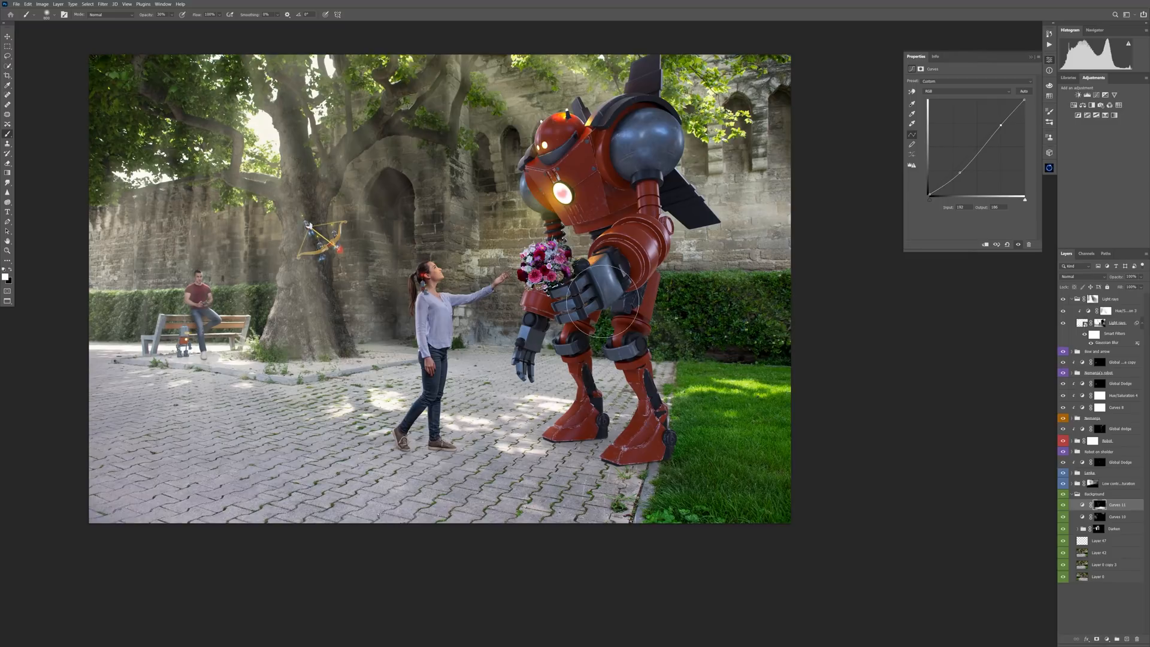
Examine the Curves 11 layer mask on its own in the canvas.
left_click(1101, 506, "alt")
key("x")
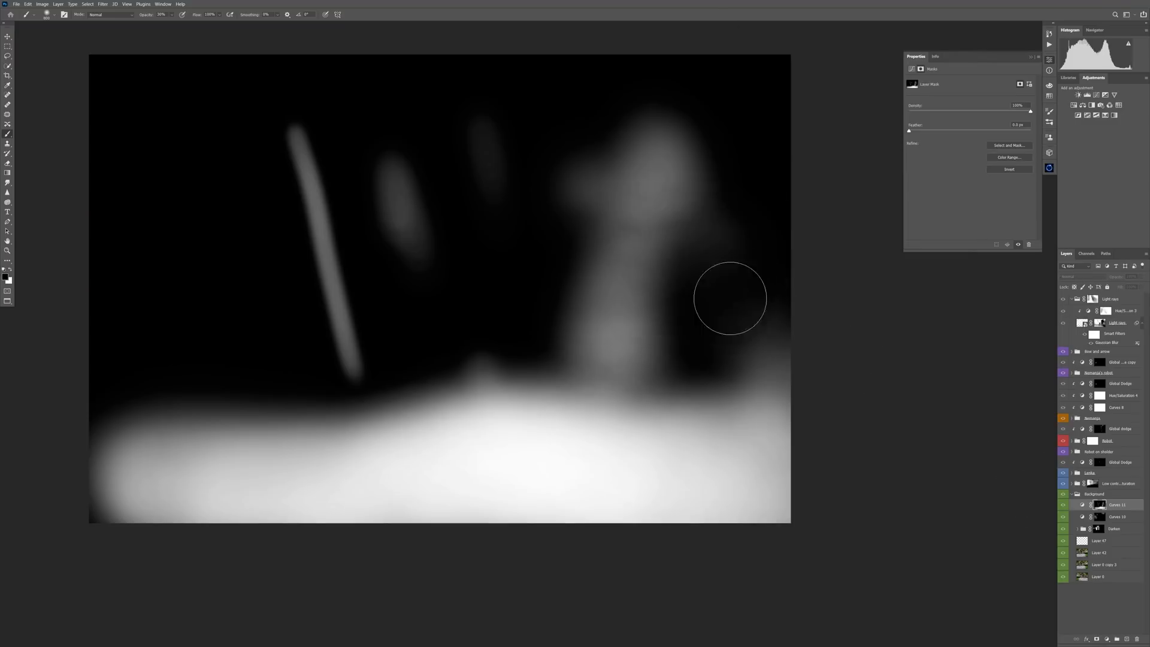
left_click(1092, 505, "alt")
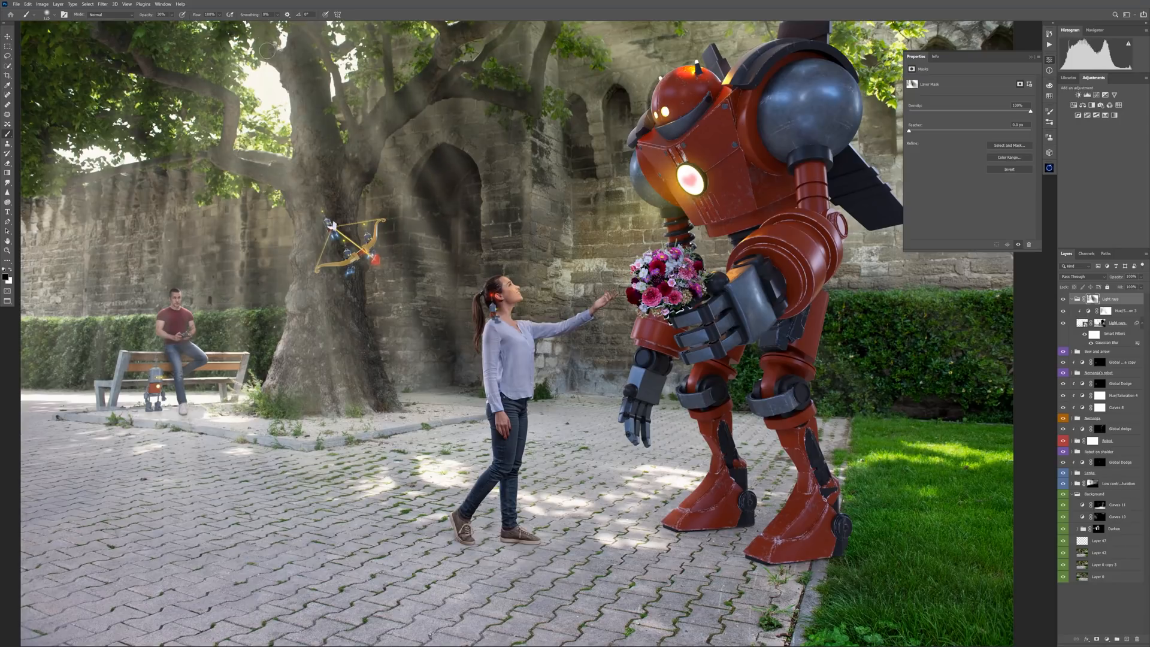
Brush the Light rays group's mask over the bright gap in the foliage beside the tree trunk.
left_click_drag(267, 51, 297, 103)
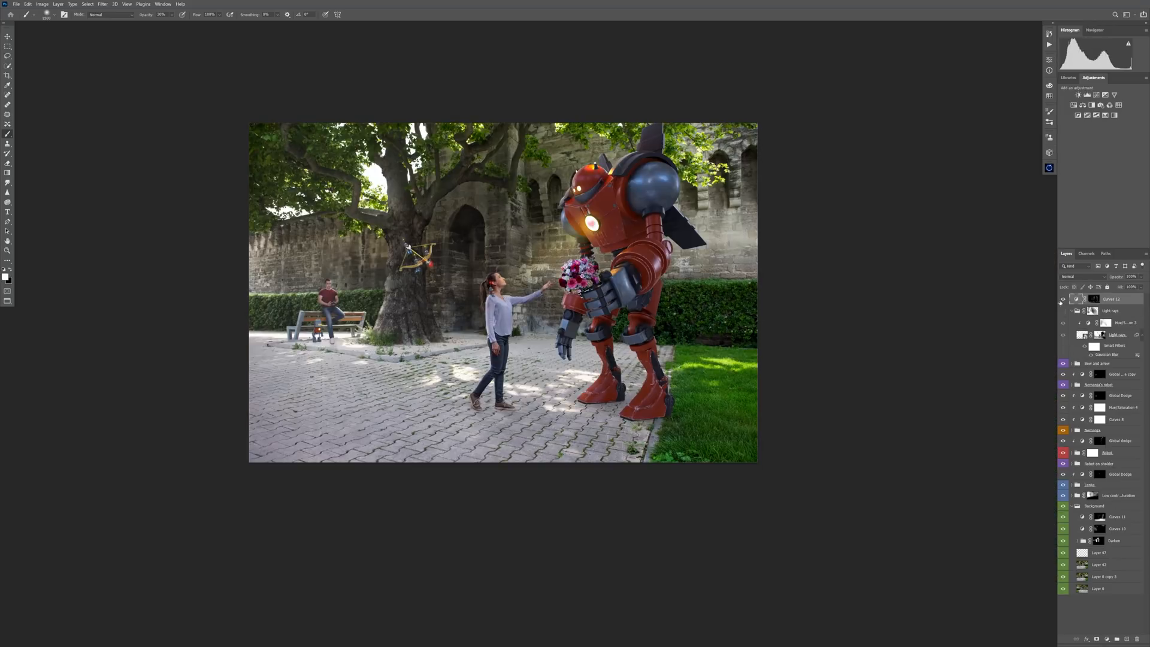
Compare the composite with the Light rays group and the Curves 10 adjustment toggled off and on.
left_click(1064, 310)
left_click(1063, 311)
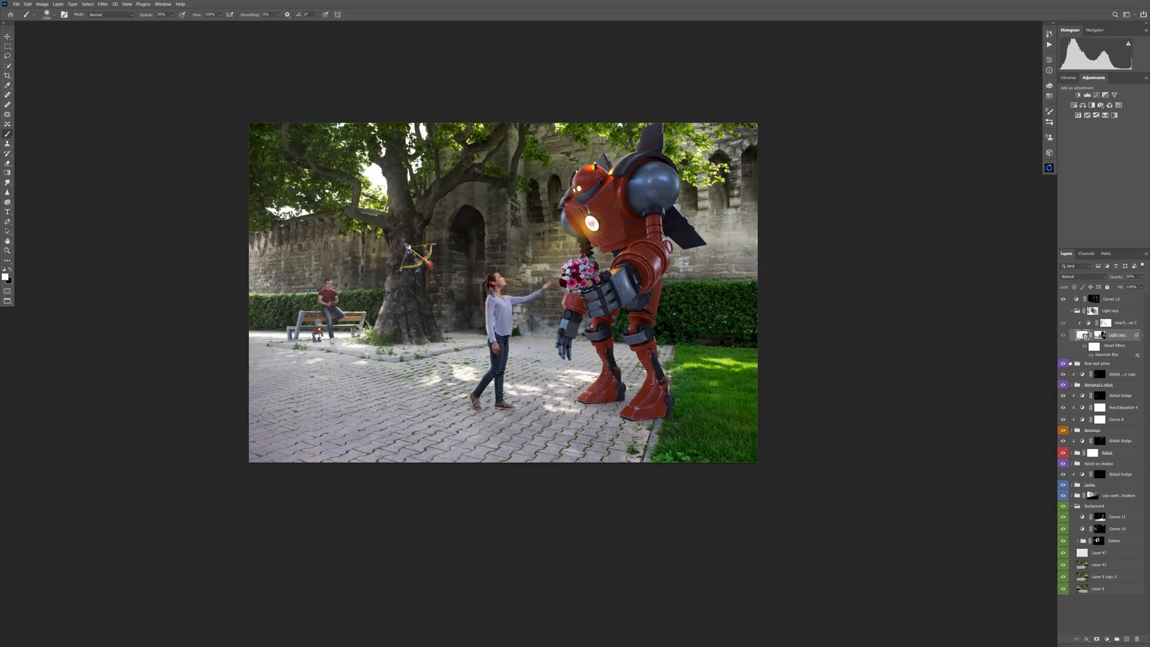
left_click(1064, 528)
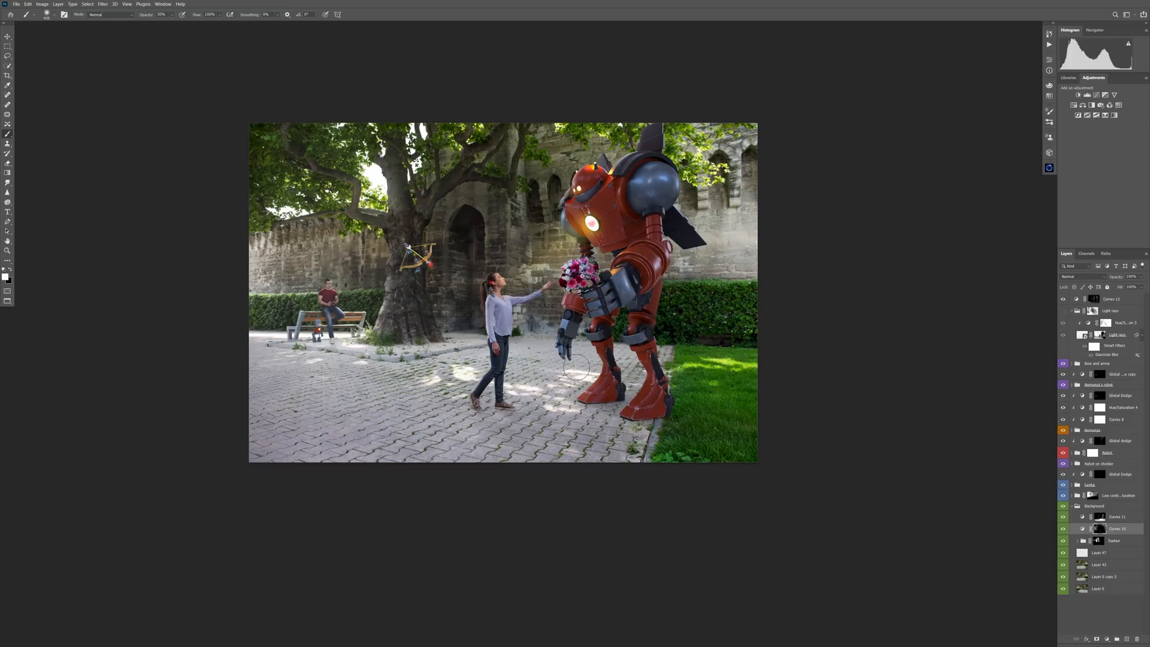
scroll(485, 337, "up", 2)
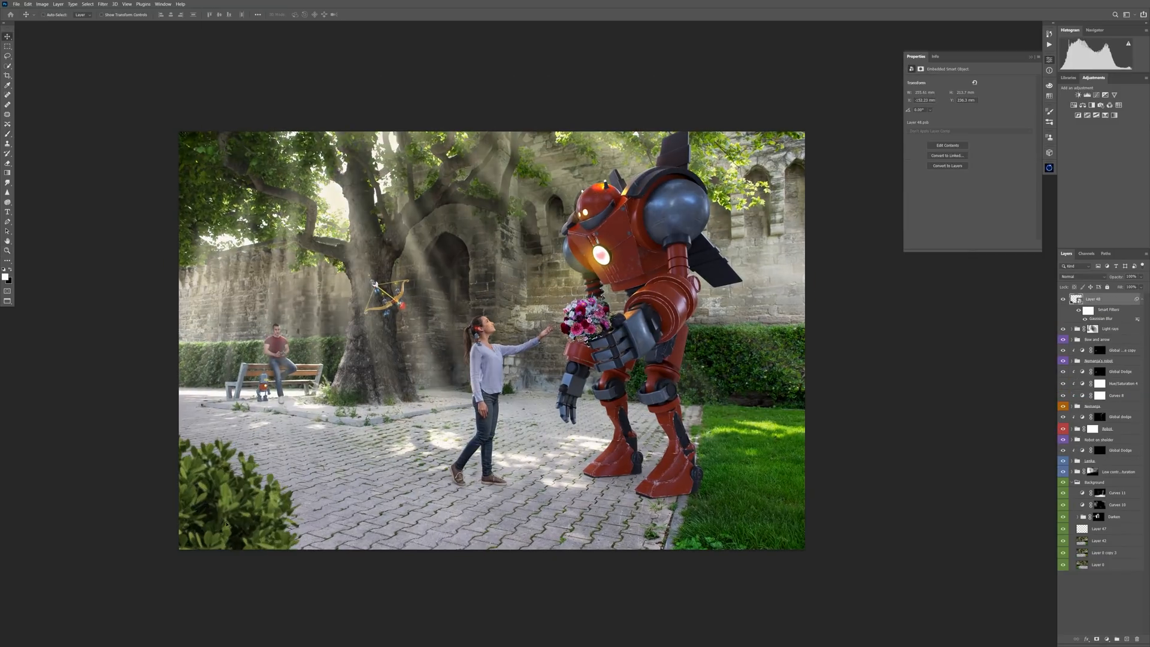
Build up the foreground bushes by repositioning the blurred bush, adding a Curves adjustment and grouping the bush layers.
left_click_drag(298, 501, 325, 525)
left_click(1098, 329)
left_click(1096, 95)
left_click(1092, 299, "shift")
key("ctrl+g")
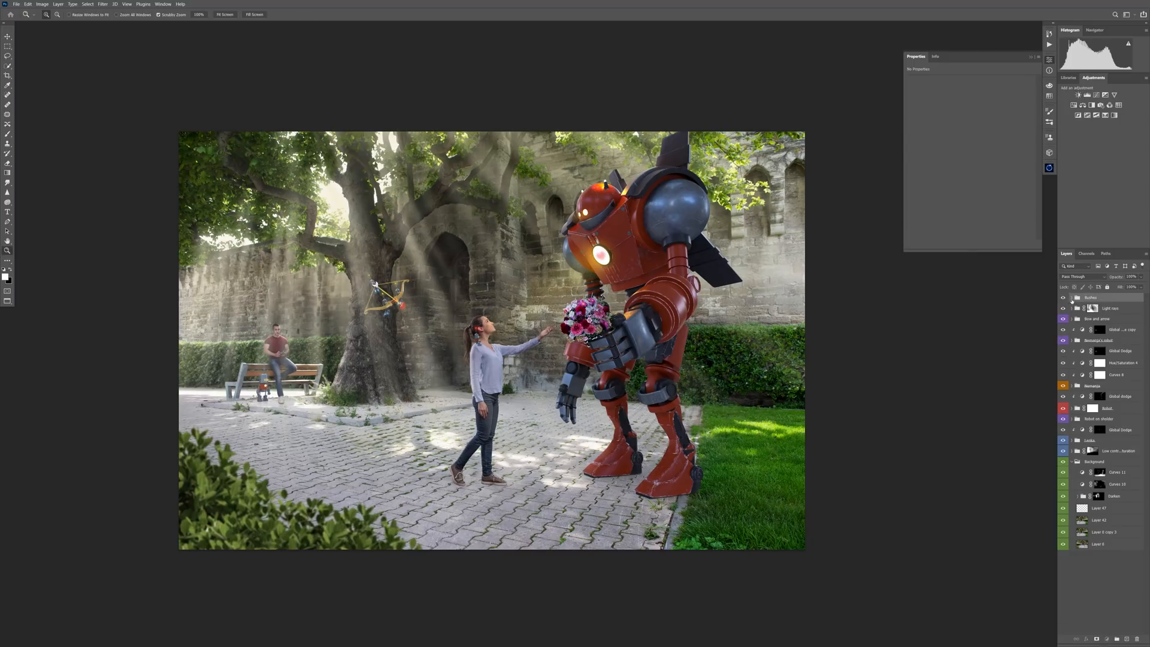
Open the Bushes group and darken the copied bush layer with a clipped Curves adjustment.
left_click(1073, 299)
left_click(1106, 338)
key("b")
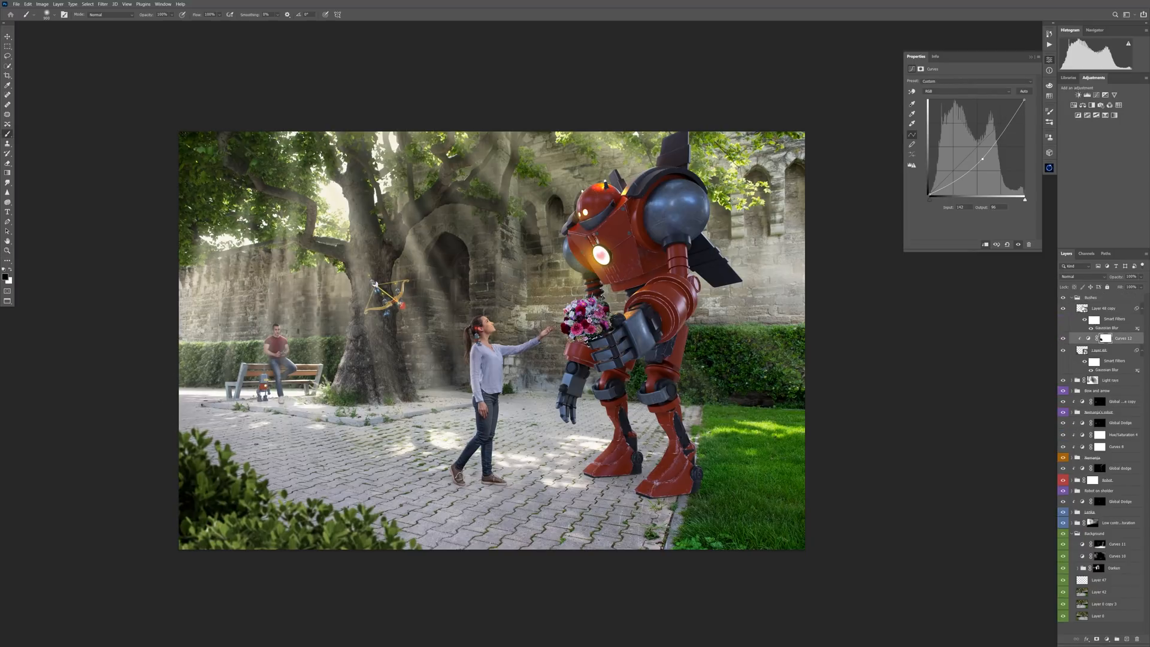
left_click(1103, 308)
left_click(1096, 95)
left_click_drag(977, 147, 984, 161)
key("ctrl+alt+g")
Paint the darkening off the bushes' upper edge on the new Curves mask and fine-tune the bush Curves adjustments.
left_click(1106, 308)
left_click_drag(323, 491, 420, 521)
left_click(1088, 308)
left_click_drag(984, 159, 994, 172)
left_click(1104, 320)
key("ctrl+z")
left_click(1103, 362)
left_click(1123, 350)
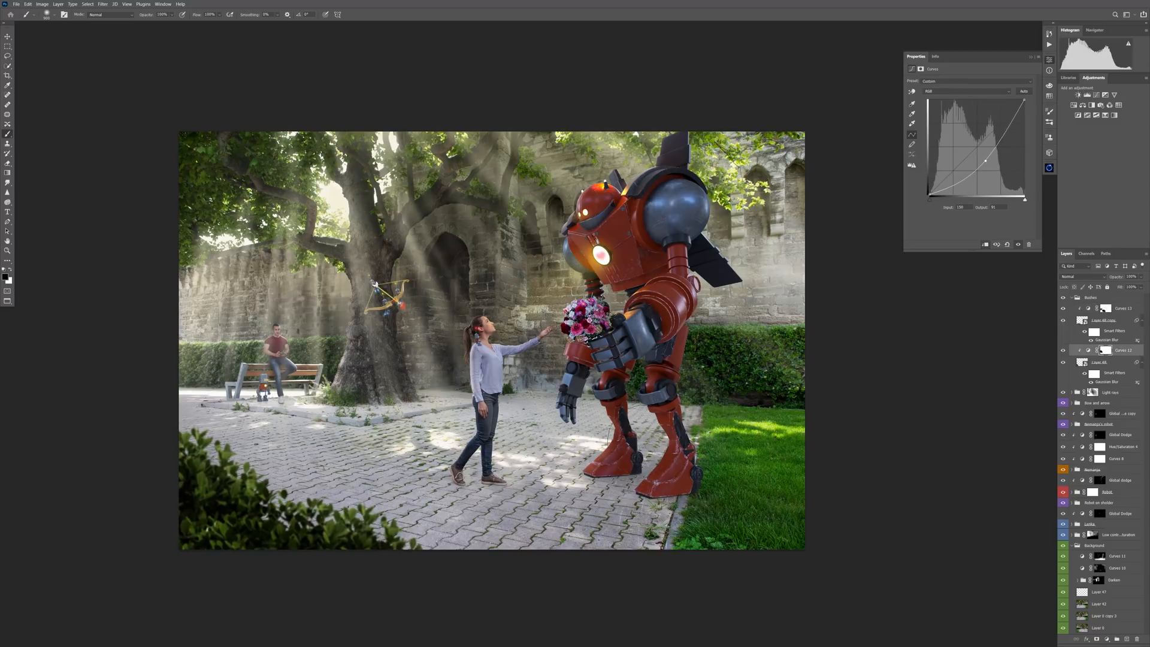
Collapse the Bushes group and select the Low contrast and saturation group's mask.
left_click(1071, 298)
left_click(1092, 451)
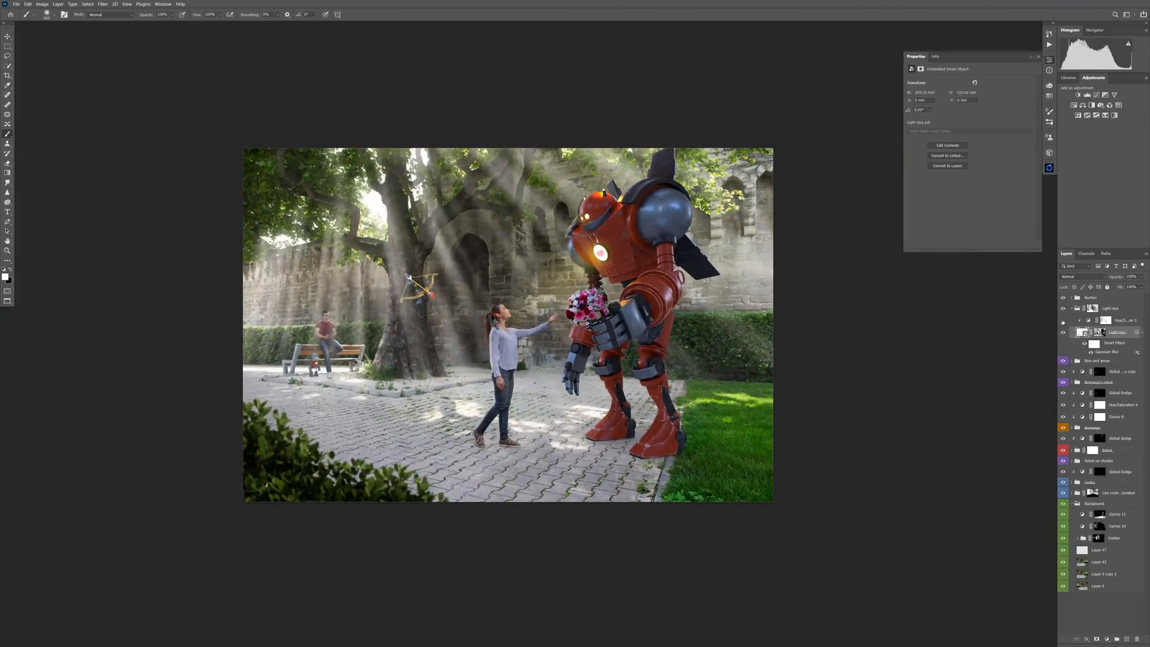
Select the Light rays layer's mask and brush over the rays around the seated man and bench.
left_click(1083, 332)
left_click_drag(284, 341, 317, 342)
left_click(1100, 333)
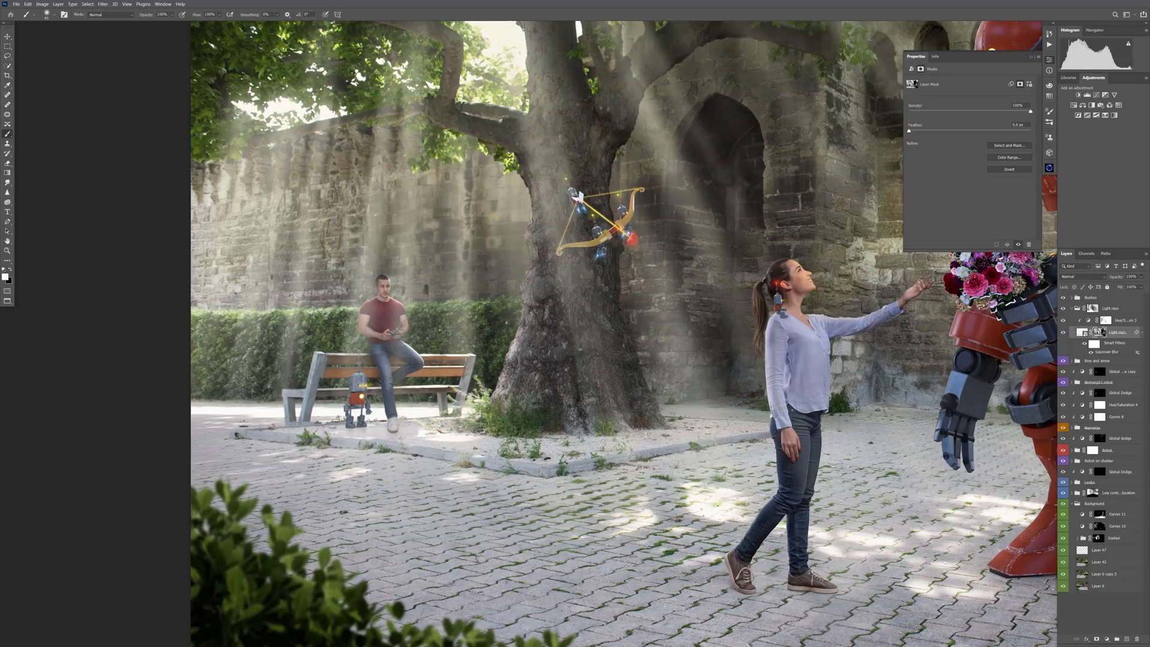
left_click_drag(334, 332, 297, 357)
Load the seated man's layer mask as a selection and brush over the rays on him in the Light rays group's mask.
left_click(1093, 308)
left_click(1072, 427)
left_click(1098, 511, "ctrl")
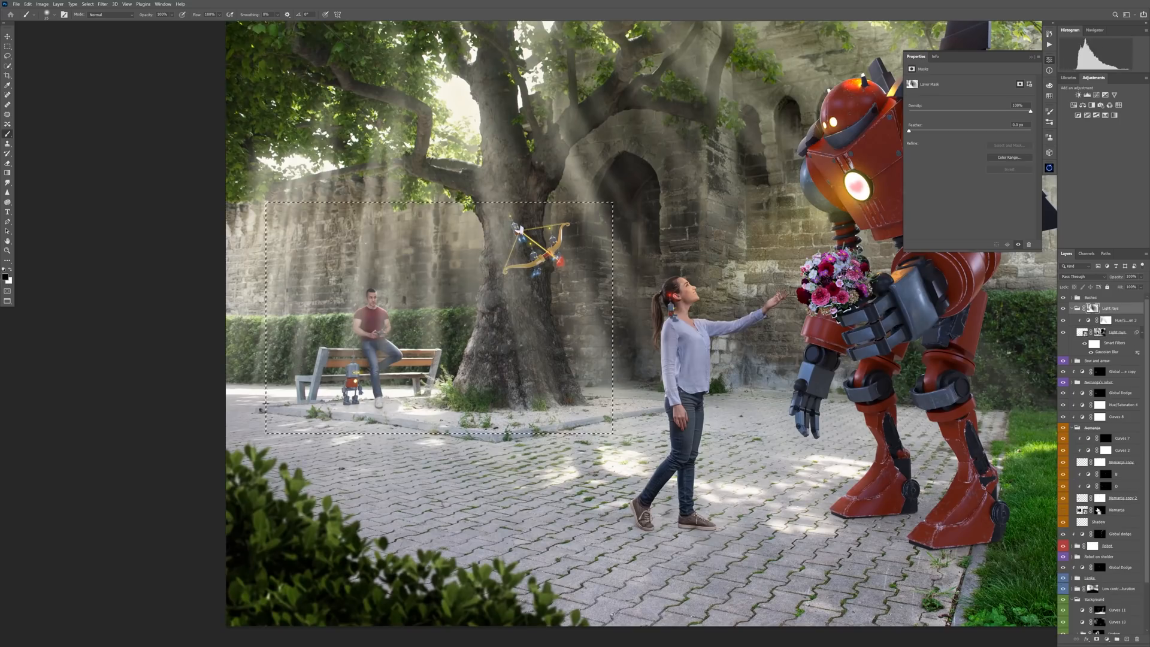
left_click_drag(403, 397, 455, 396)
key("bracketright")
key("bracketright")
key("bracketright")
key("bracketright")
key("bracketright")
key("bracketright")
key("bracketright")
key("bracketright")
key("bracketright")
key("bracketright")
key("bracketright")
key("bracketright")
left_click_drag(342, 203, 359, 509)
Display the seated man's layer mask on its own, touch up stray marks around his silhouette and undo the misplaced strokes.
left_click(1099, 511, "alt")
key("ctrl+d")
key("bracketleft")
key("bracketleft")
key("bracketleft")
key("bracketleft")
key("bracketleft")
key("bracketleft")
key("bracketleft")
key("bracketleft")
key("bracketleft")
left_click(377, 214)
left_click(1093, 308)
left_click(1093, 308, "alt")
key("x")
key("ctrl+z")
key("ctrl+z")
key("ctrl+z")
key("ctrl+z")
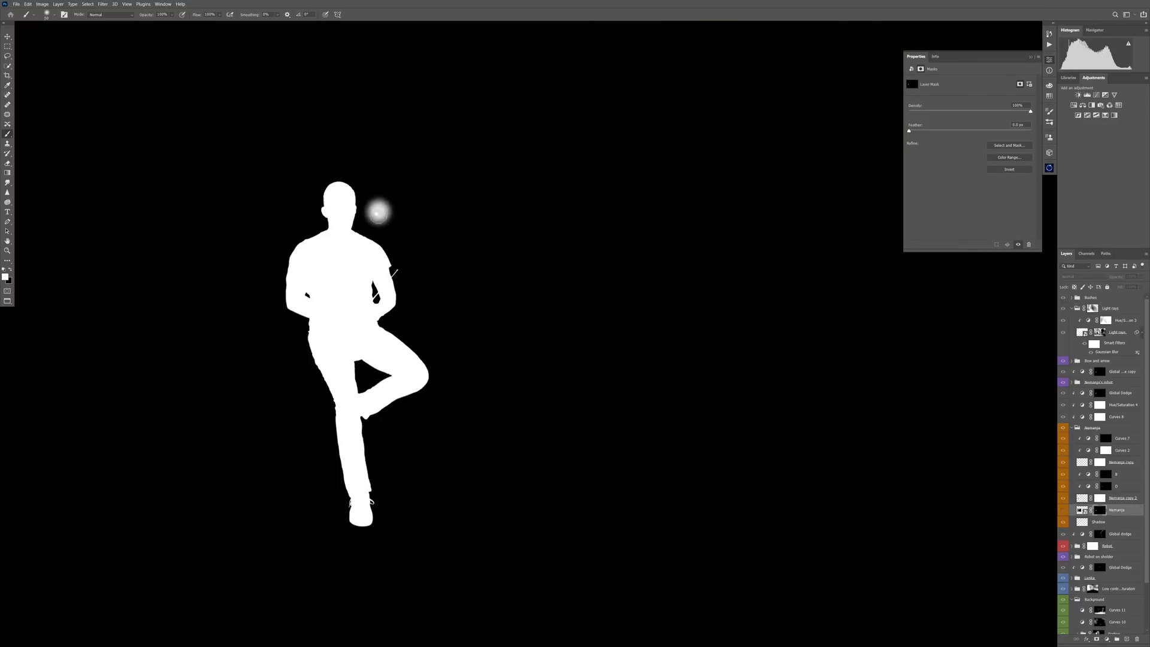
key("x")
key("ctrl+z")
key("ctrl+z")
Drop the selection and brush on the Light rays group's mask to refine the rays around the seated man and bench.
key("bracketright")
key("bracketright")
key("bracketright")
key("bracketright")
key("bracketright")
key("bracketright")
key("bracketright")
key("bracketright")
key("bracketright")
key("bracketright")
key("ctrl+d")
key("bracketleft")
key("bracketleft")
key("bracketleft")
key("bracketleft")
mouse_move(317, 251)
left_mouse_down()
mouse_move(395, 407)
mouse_move(280, 452)
mouse_move(409, 451)
left_mouse_up()
left_click_drag(505, 367, 470, 399)
scroll(470, 399, "down", 1)
key("bracketleft")
key("bracketleft")
key("x")
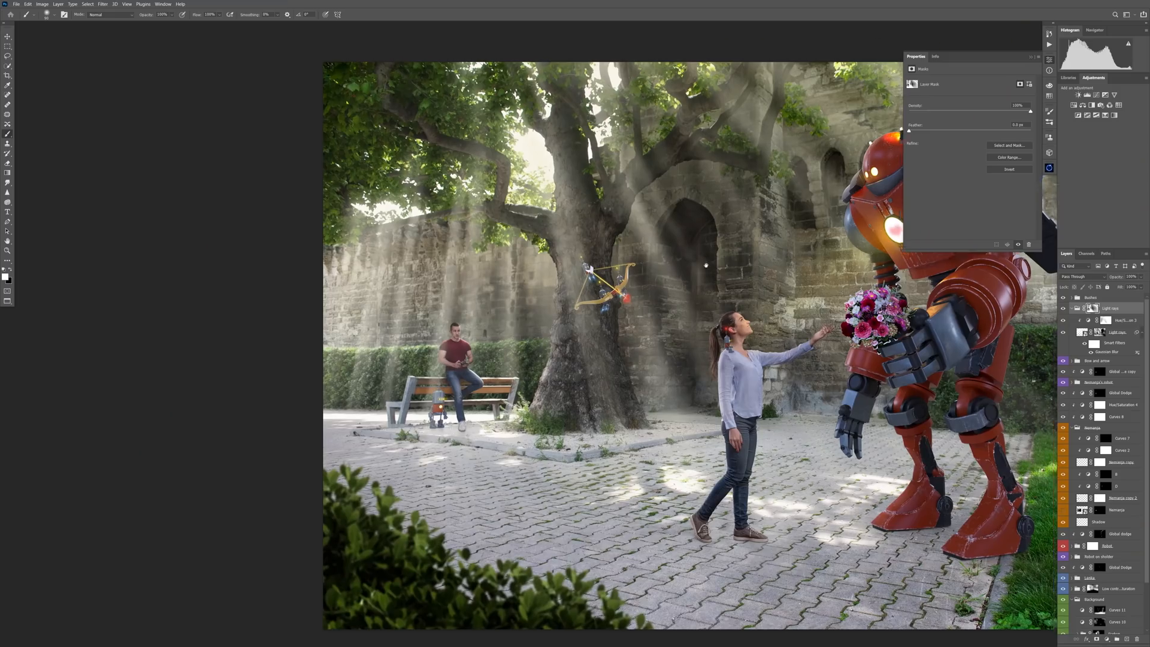
Place the copied bush and its Curves adjustment over the grass in the image's bottom-right corner and transform it to fit.
left_click_drag(300, 449, 665, 473)
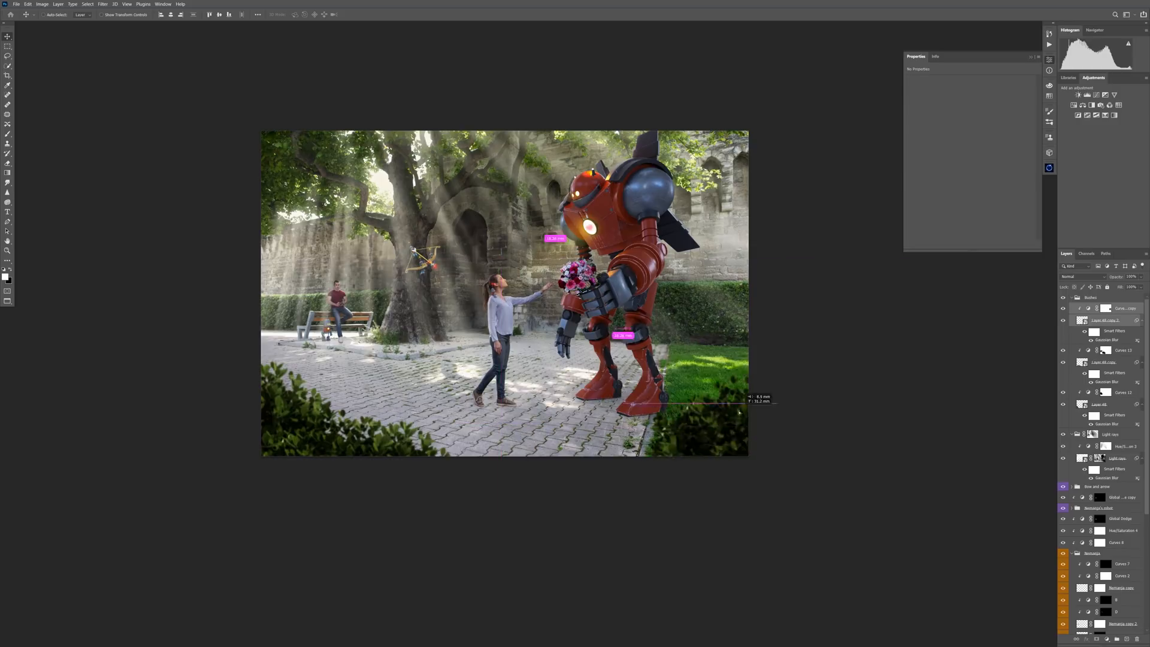
key("ctrl+t")
left_click_drag(800, 227, 739, 232)
left_click_drag(749, 352, 714, 331)
key("Return")
key("b")
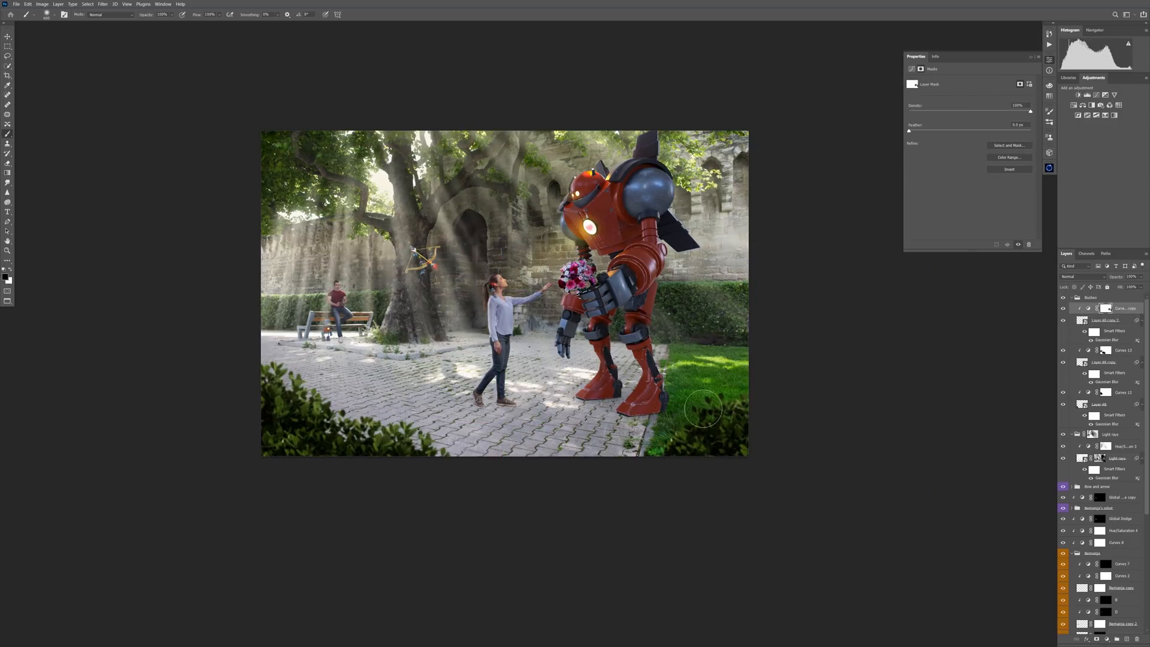
Add a Hue/Saturation adjustment clipped to the Bushes group, shifting the hue slightly and lowering the saturation.
left_click(1107, 640)
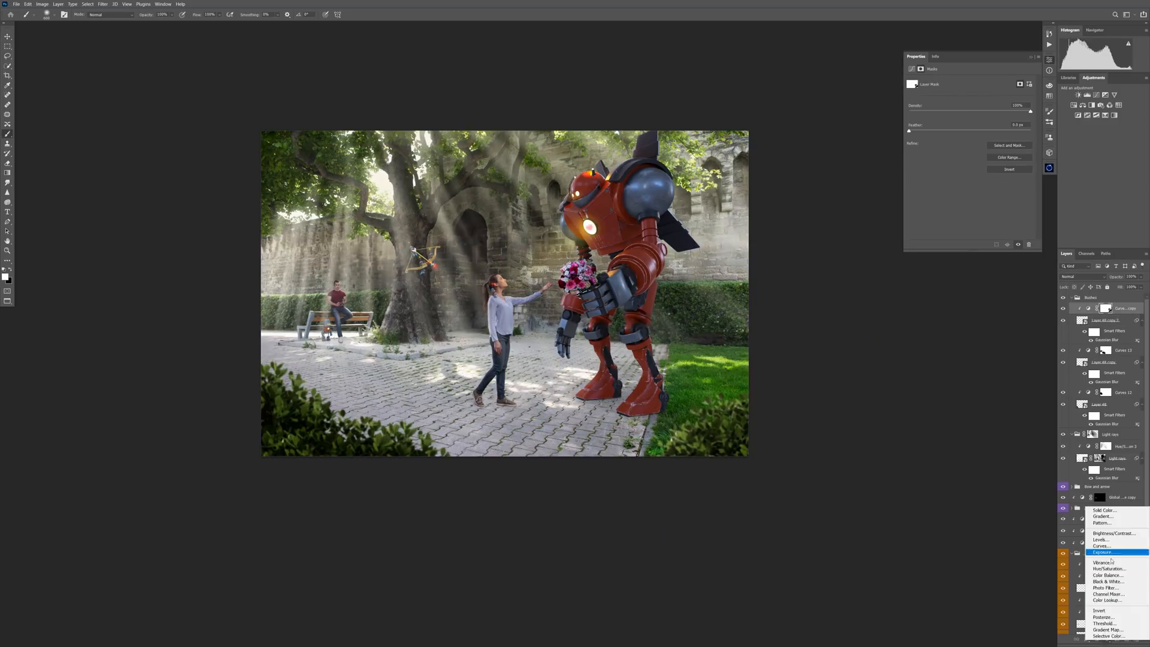
left_click(1102, 567)
left_click_drag(949, 125, 963, 124)
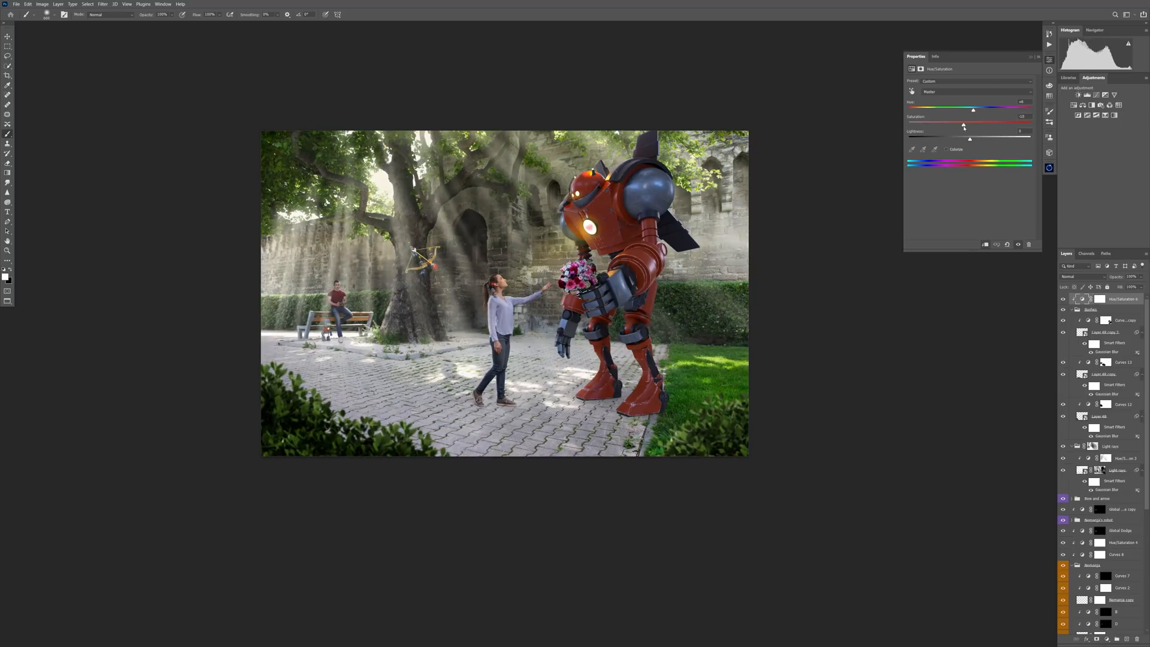
scroll(542, 440, "up", 5)
scroll(539, 440, "down", 4)
scroll(540, 455, "up", 1)
scroll(540, 455, "down", 2)
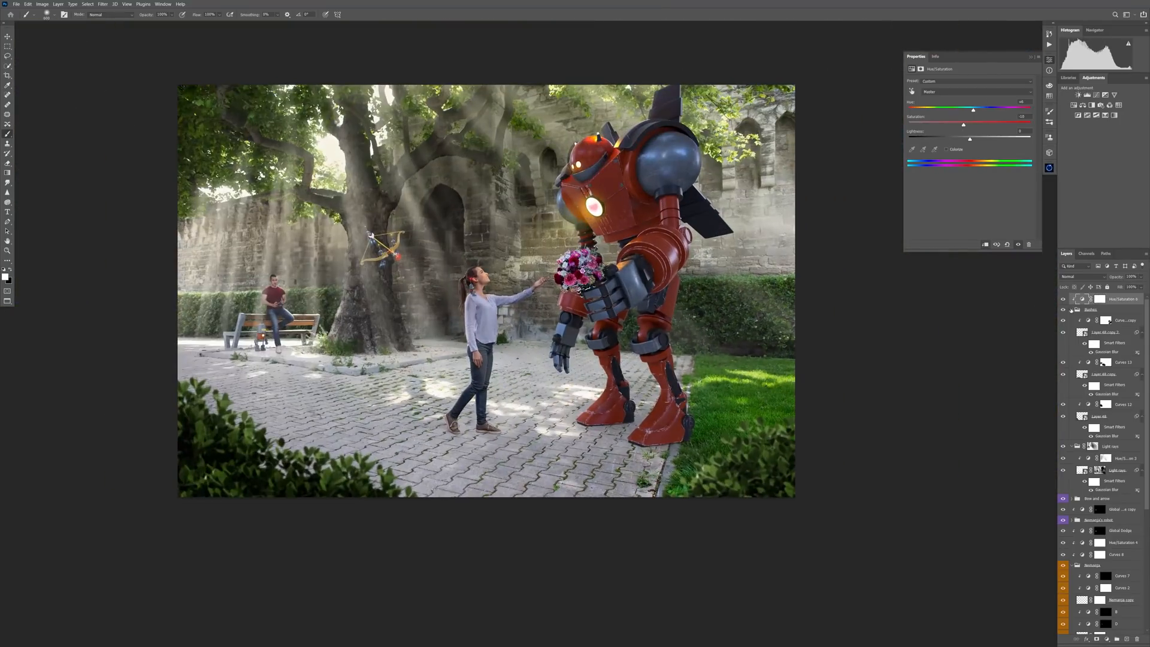
Collapse the Bushes, Light rays and seated man's groups and try a lower opacity on the Light rays group.
left_click(1071, 310)
left_click(1072, 320)
left_click(1110, 320)
left_click_drag(1116, 277, 1061, 280)
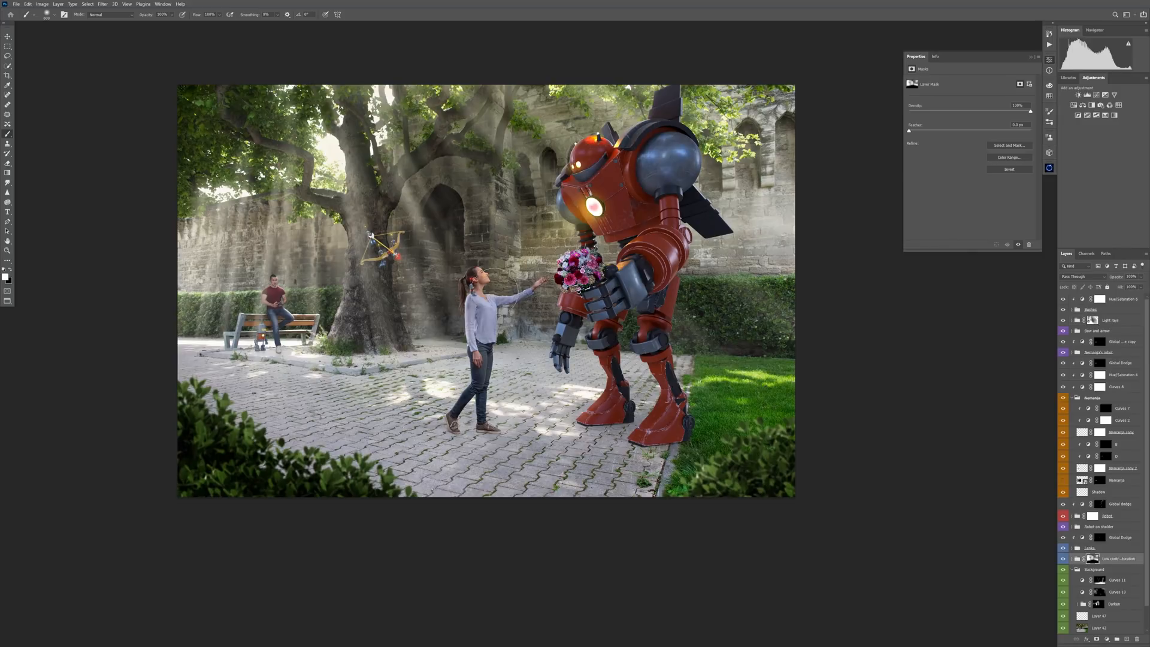
scroll(387, 238, "up", 5)
left_click(1072, 397)
Add a Curves adjustment clipped to the bow and arrow group and lift its dark tones to match the haze.
left_click(1097, 331)
left_click(1097, 95)
key("ctrl+alt+g")
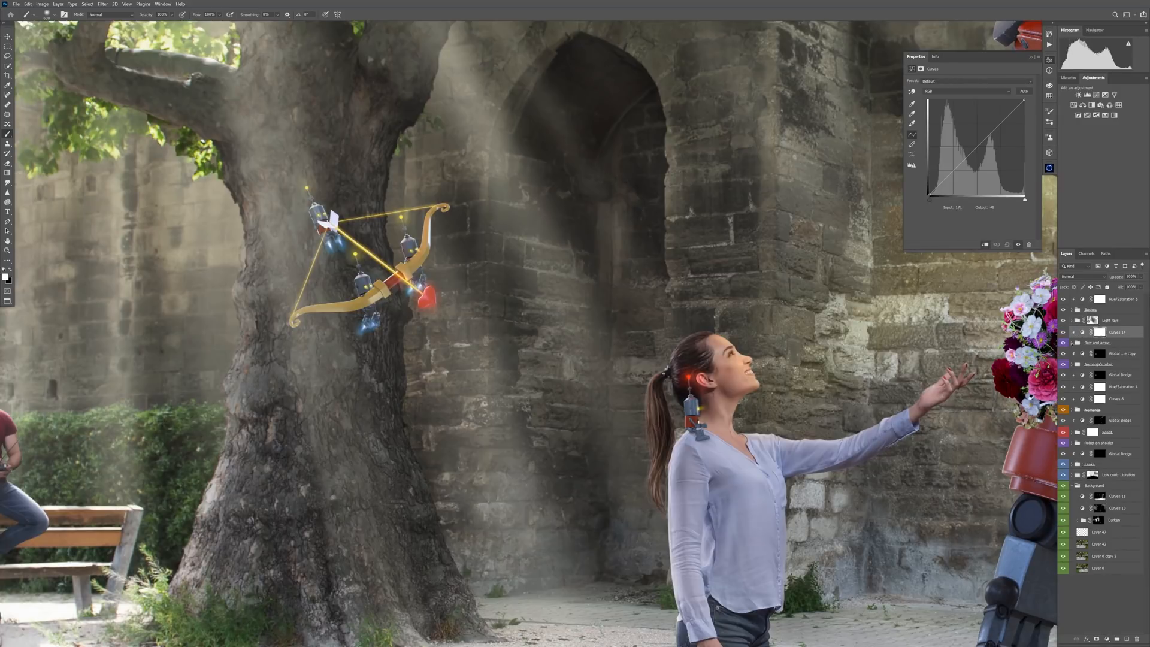
left_click_drag(978, 147, 1032, 171)
scroll(548, 288, "down", 4)
scroll(455, 270, "up", 7)
scroll(534, 270, "down", 6)
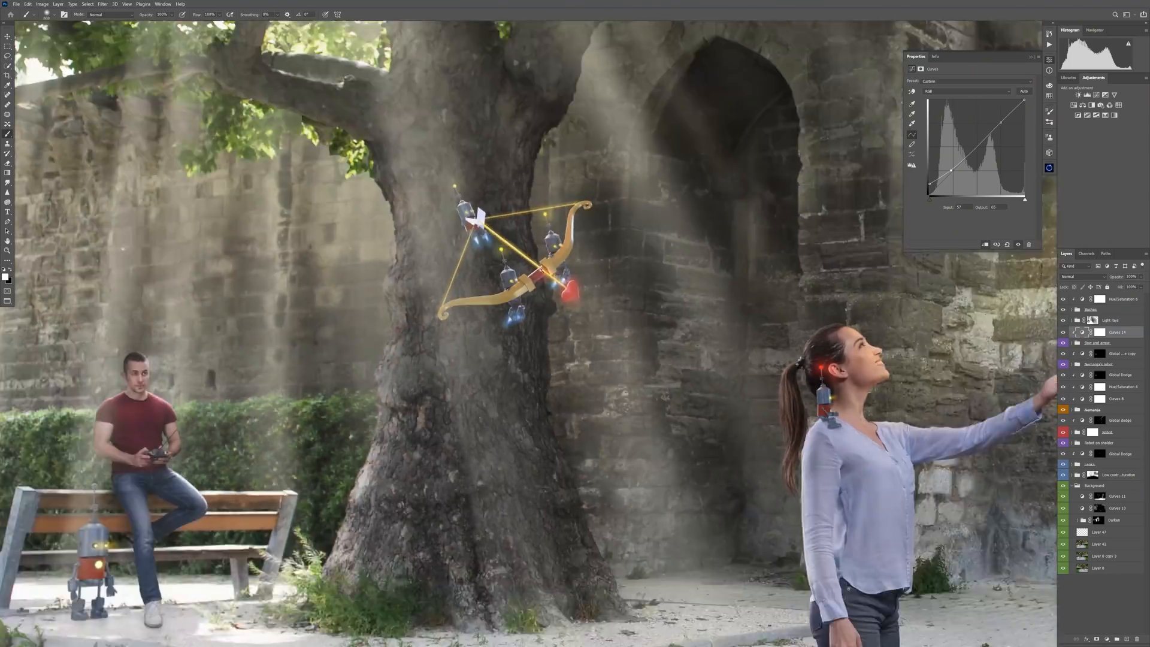
scroll(551, 276, "up", 6)
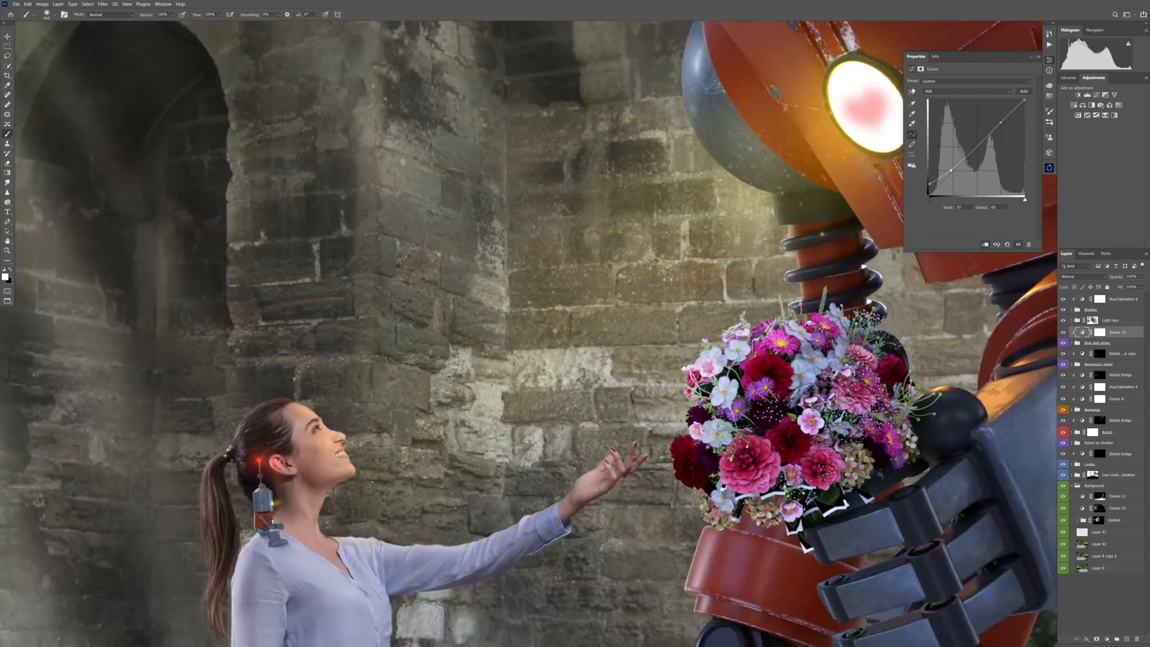
scroll(605, 308, "down", 4)
Expand the woman's group, add a clipped Curves adjustment with an inverted mask above her layer and reduce the brush size.
right_click(1112, 477)
left_click(1071, 464)
left_click(1064, 523)
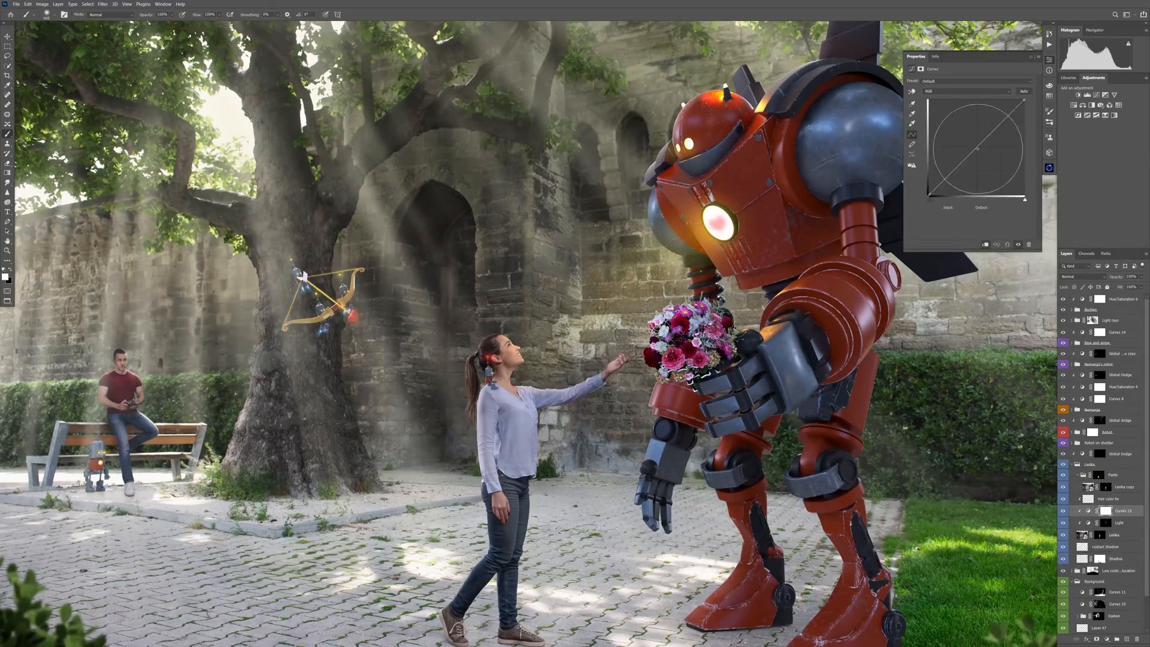
key("ctrl+i")
scroll(495, 424, "up", 5)
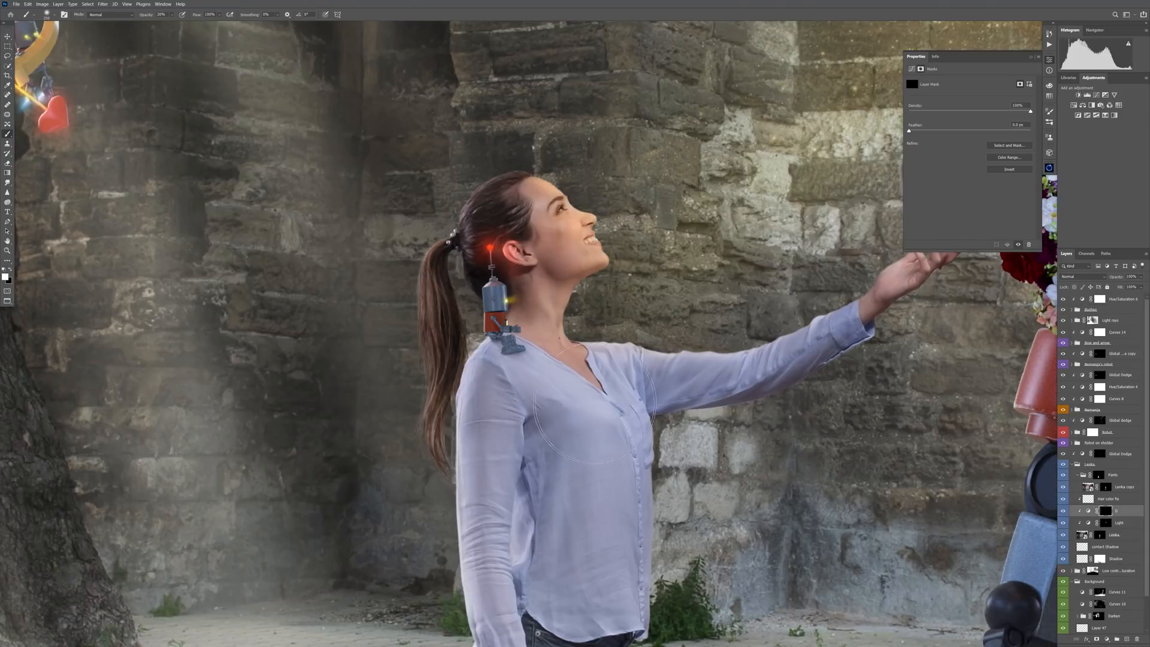
key("bracketleft")
key("bracketleft")
key("bracketleft")
key("bracketleft")
scroll(509, 419, "down", 5)
scroll(499, 373, "up", 4)
Add a second clipped darkening Curves adjustment for the woman, invert its mask, name it B and enlarge the brush for its mask.
left_click(1097, 95)
left_click_drag(976, 148, 982, 151)
key("ctrl+i")
double_click(1122, 510)
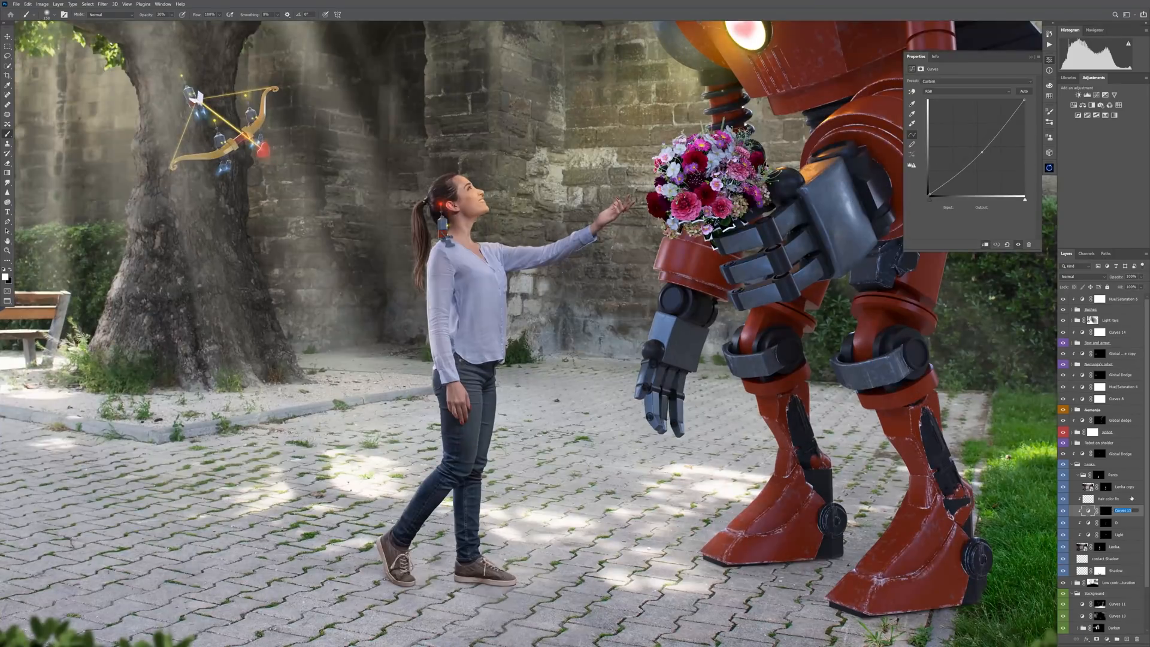
type("B")
key("Return")
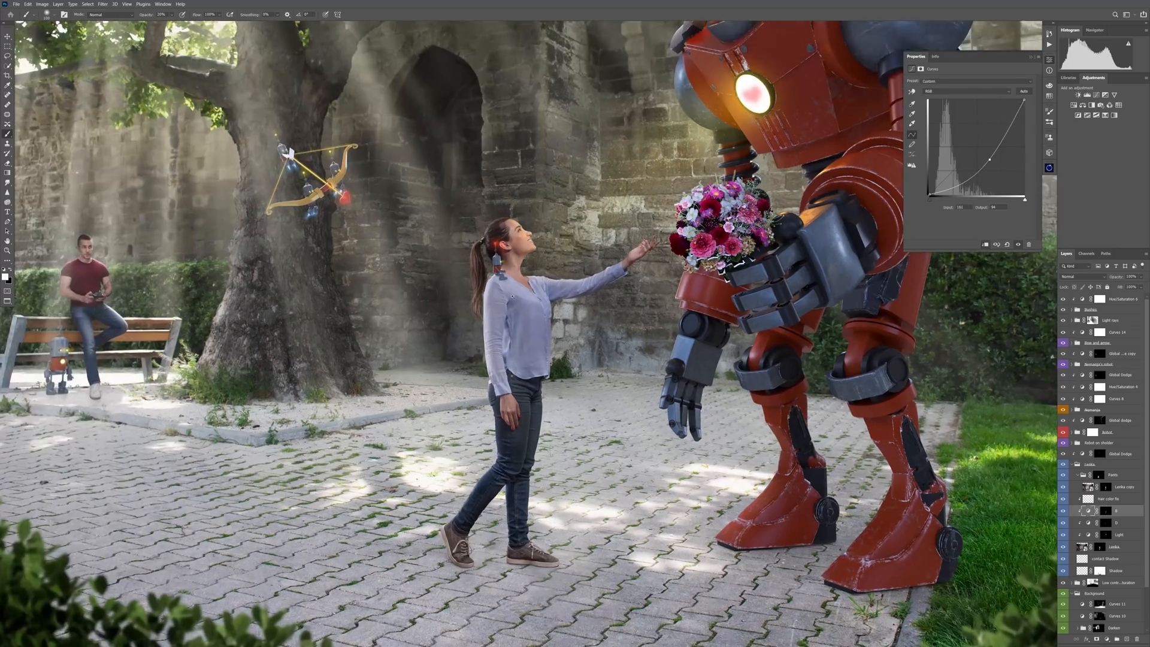
key("ctrl+backslash")
key("x")
key("bracketright")
key("bracketright")
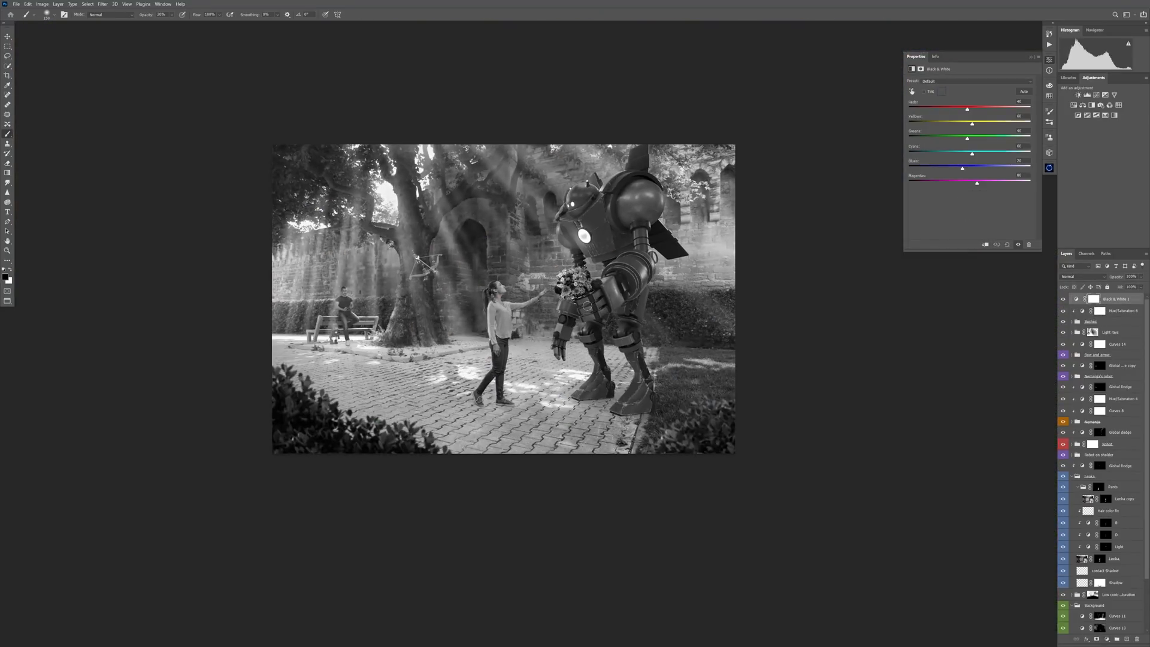
Set the Black & White adjustment layer to Luminosity blending and fine-tune its yellows, cyans and blues.
left_click(1063, 299)
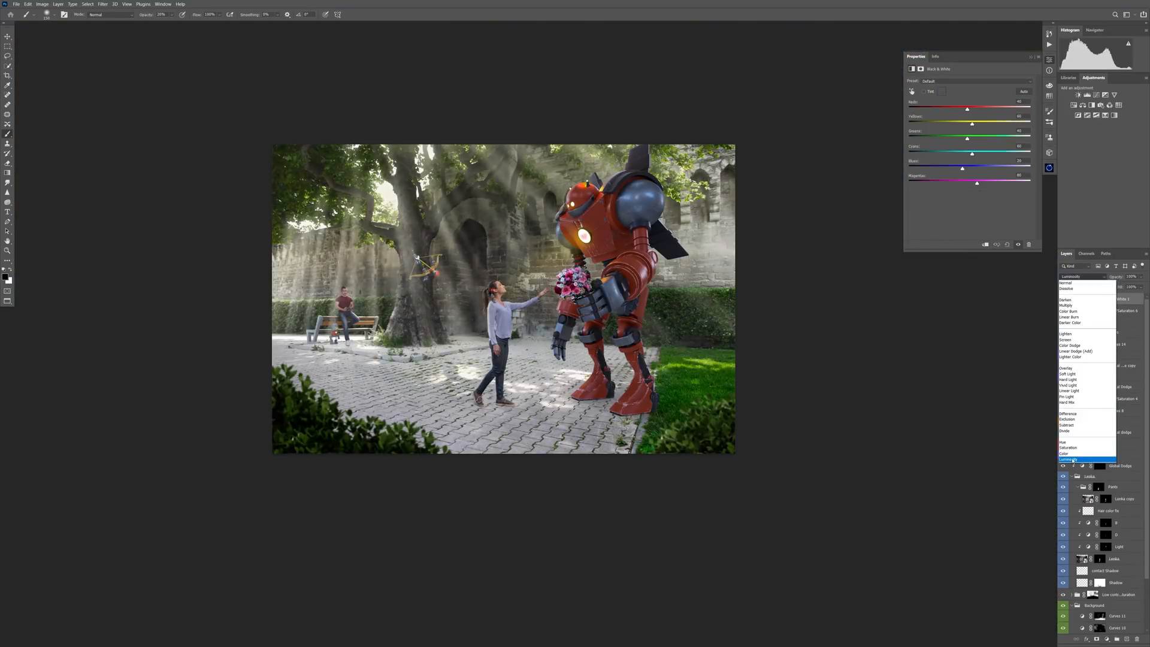
left_click_drag(967, 169, 964, 169)
mouse_move(972, 123)
left_mouse_down()
mouse_move(1004, 124)
mouse_move(975, 125)
left_mouse_up()
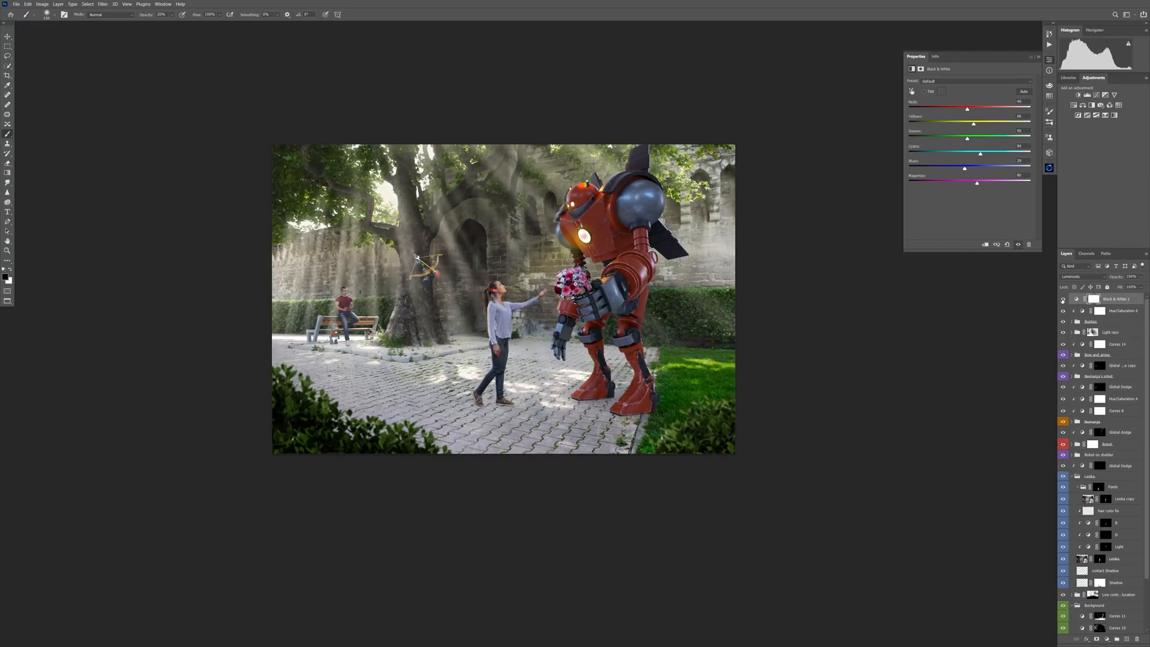
left_click(1031, 56)
Add a top Curves adjustment with lifted blacks, invert its mask, brush the haze in with a large brush and compare the result.
left_click(1096, 95)
left_click_drag(929, 195, 929, 181)
key("ctrl+i")
key("x")
key("bracketright")
key("bracketright")
key("bracketright")
key("bracketright")
key("bracketright")
key("bracketright")
key("bracketright")
key("bracketright")
key("bracketright")
key("bracketright")
key("bracketright")
key("bracketright")
key("bracketright")
key("bracketright")
key("bracketright")
key("bracketright")
key("bracketright")
left_click(1063, 299)
left_click(1063, 299)
Lower the Light rays group's opacity, compare the image with and without it, and reselect the top Curves adjustment's mask.
left_click(1093, 344)
left_click_drag(1116, 276, 1100, 271)
left_click(1065, 344)
left_click(1065, 345)
left_click(1094, 299)
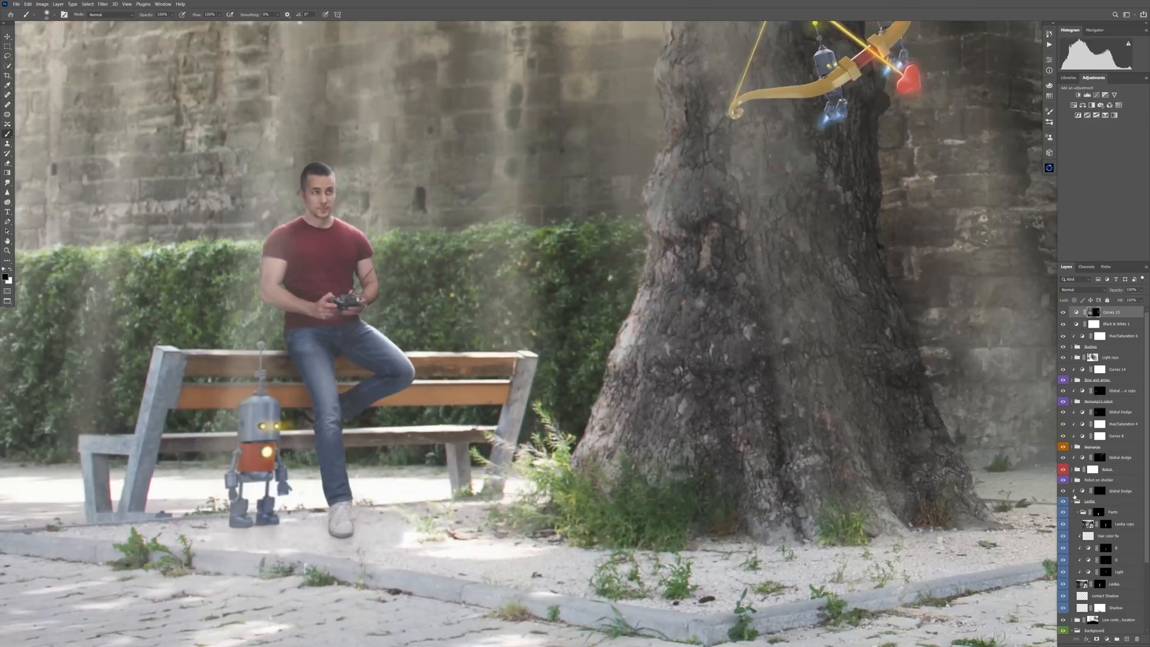
Lower the saturation in the seated man's Hue/Saturation adjustment and apply Camera Raw to his layer copy with raised shadows and reduced saturation.
left_click(1072, 501)
left_click(1071, 447)
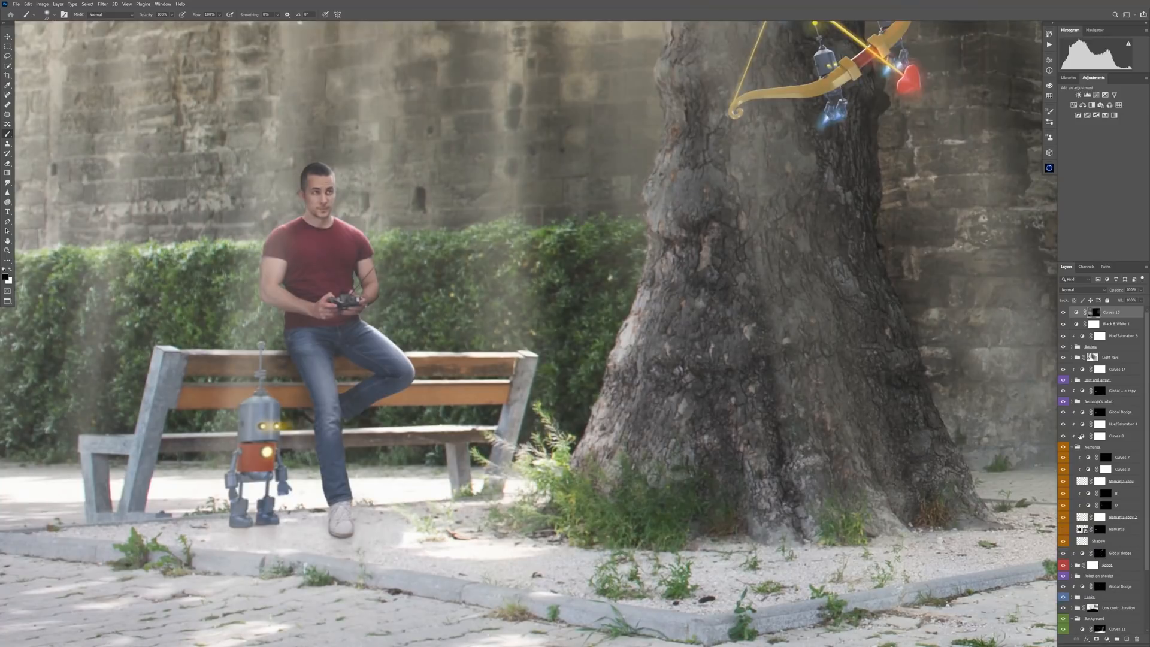
double_click(1082, 423)
mouse_move(952, 124)
left_mouse_down()
mouse_move(939, 124)
mouse_move(948, 124)
left_mouse_up()
left_click(1082, 517)
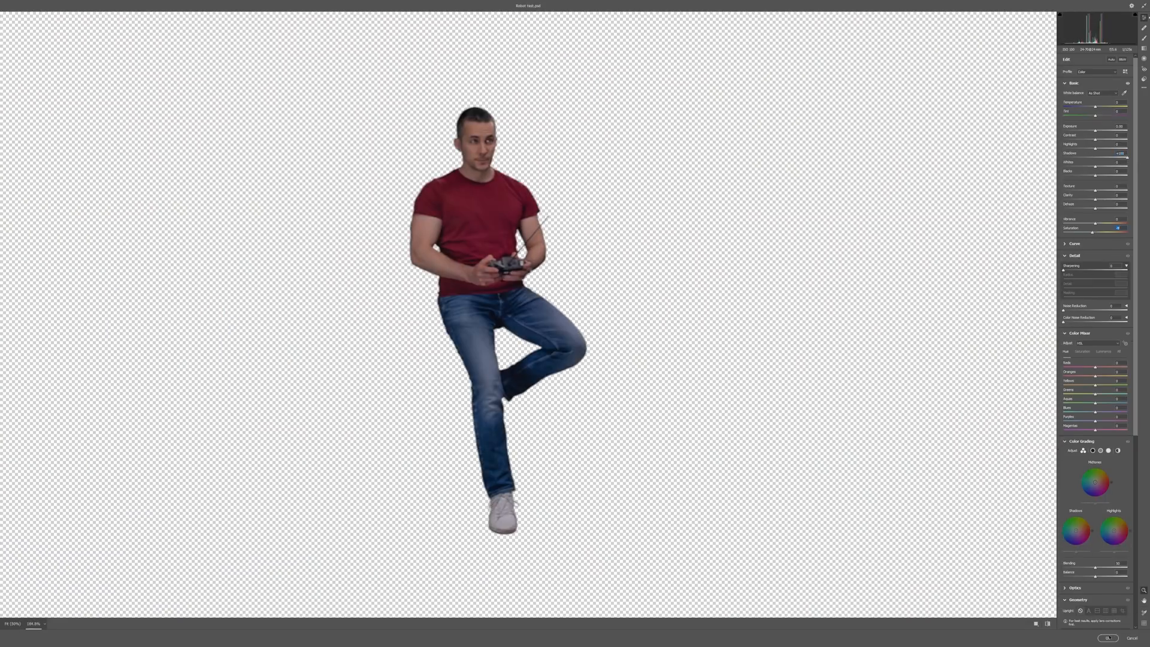
left_click(1108, 638)
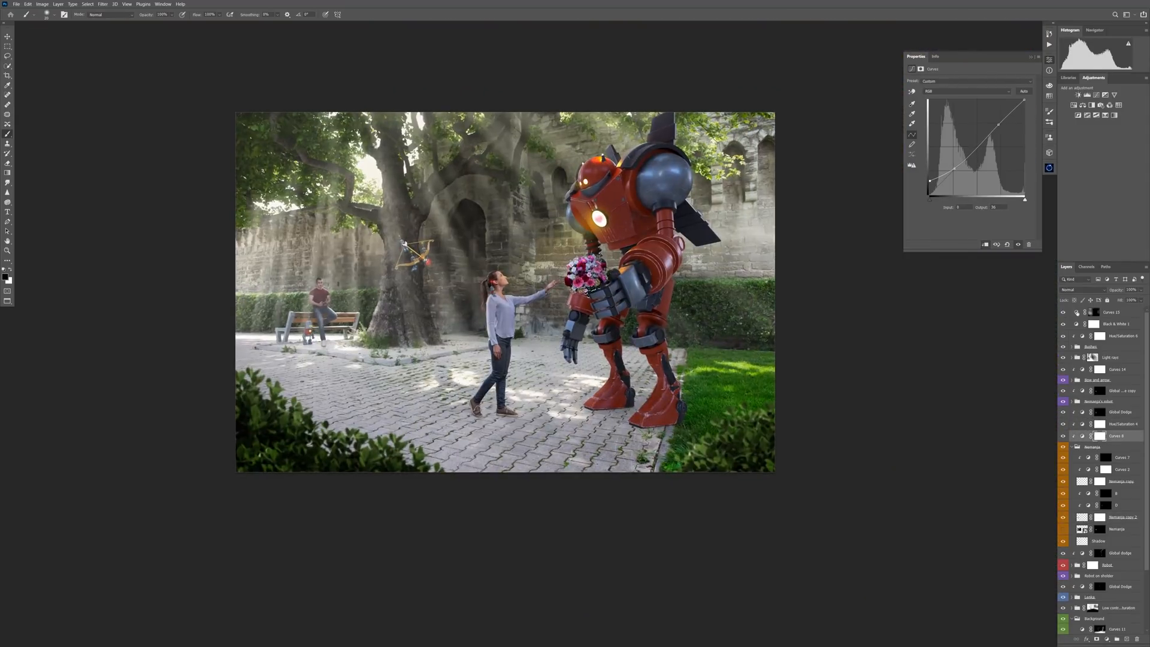
Paint soft white haze over both sides of the image on a new top layer with a very large brush.
left_click(277, 336)
key("ctrl+z")
key("]")
key("]")
key("]")
key("]")
left_click(180, 269)
left_click(804, 270)
right_click(753, 358)
right_click(808, 378)
right_click(769, 368)
key("Escape")
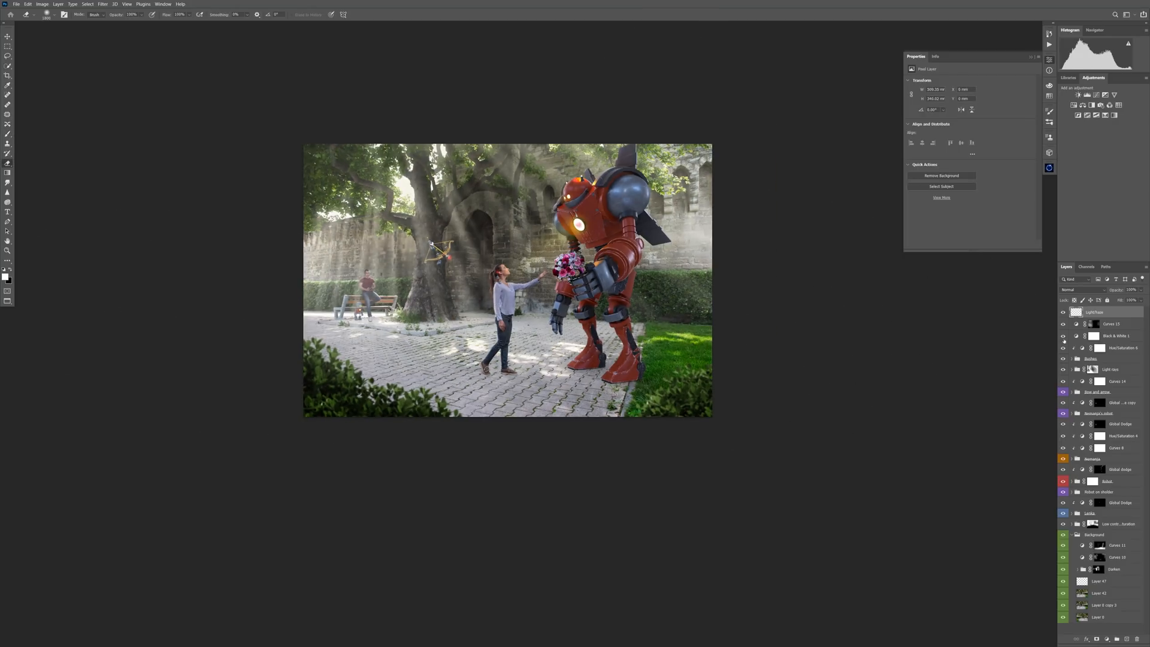
Set the top haze layer's blend mode to Soft Light.
left_click(1082, 290)
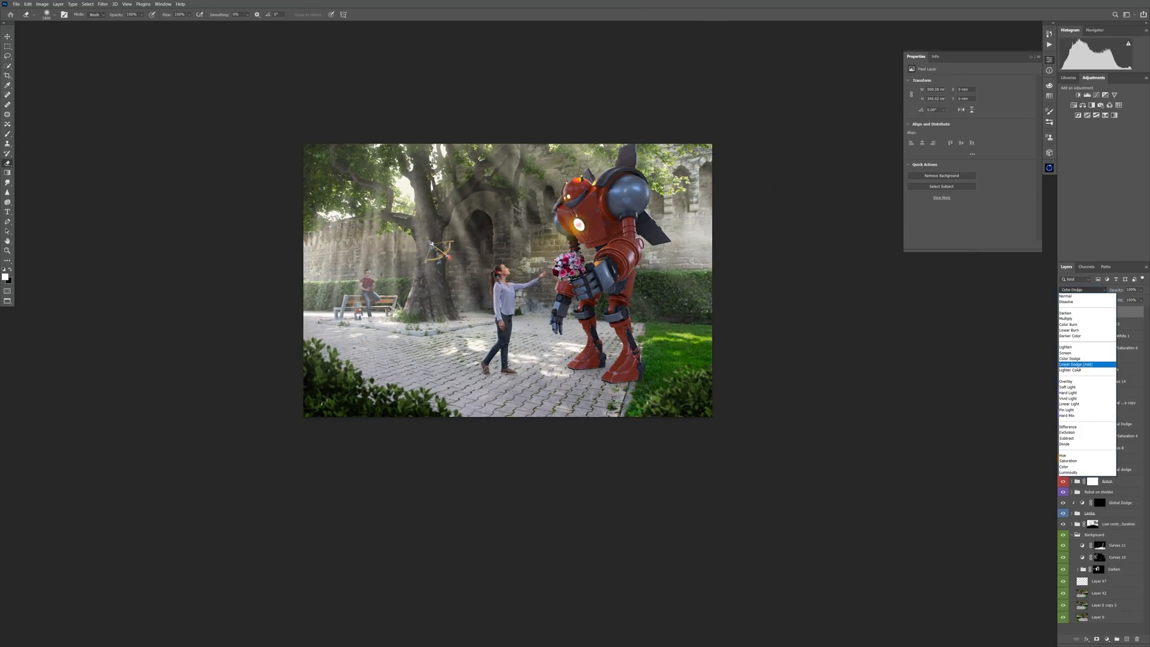
left_click(1072, 388)
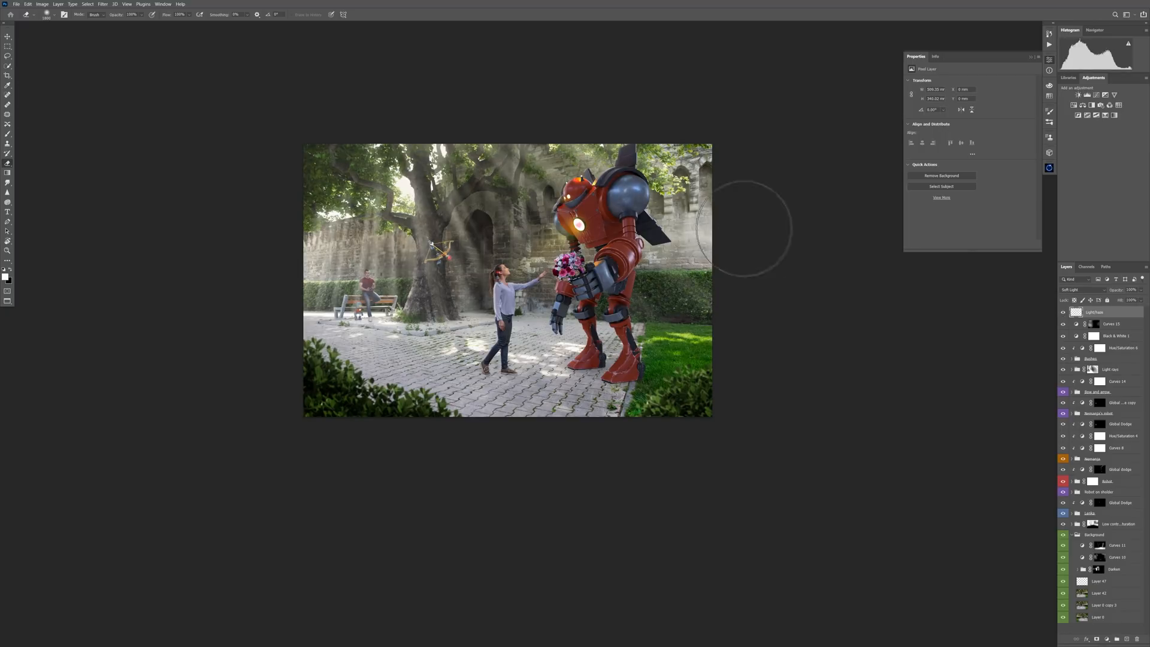
Compare the image with and without the masked group inside Background, check its mask, and reselect the top haze layer.
left_click(1100, 545)
left_click(1100, 557)
left_click(1099, 569)
left_click(1064, 569)
left_click(1063, 569)
key("[")
key("[")
key("b")
key("x")
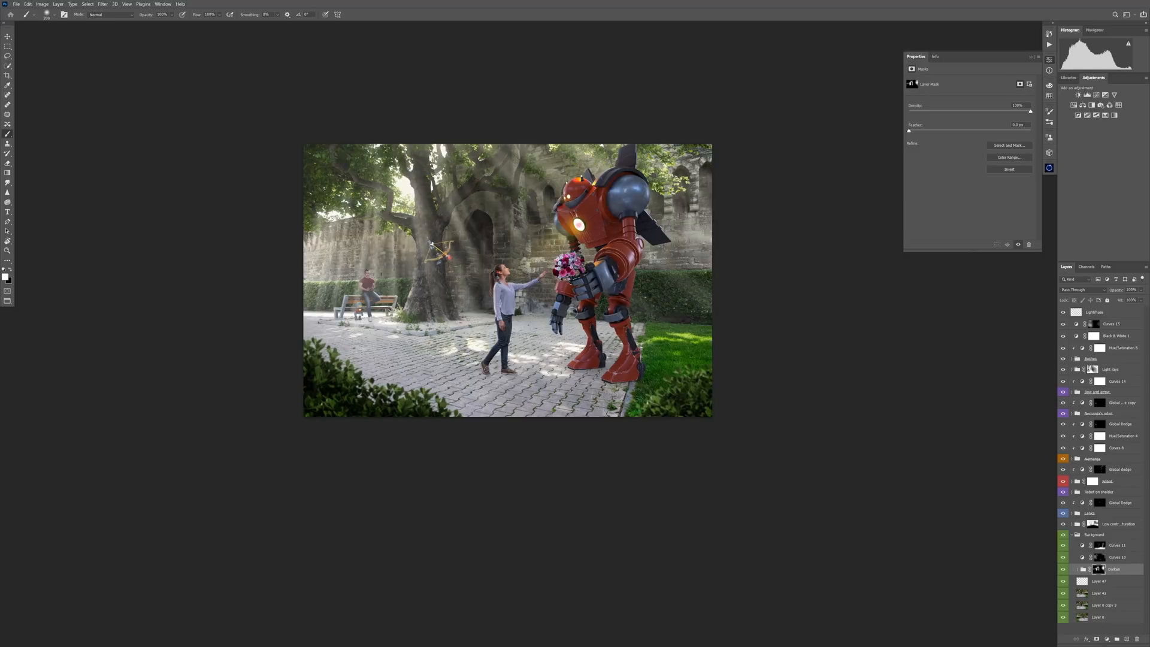
key("]")
scroll(500, 272, "up", 4)
scroll(527, 323, "down", 4)
scroll(647, 406, "up", 2)
left_click(590, 340, "ctrl")
scroll(586, 323, "down", 2)
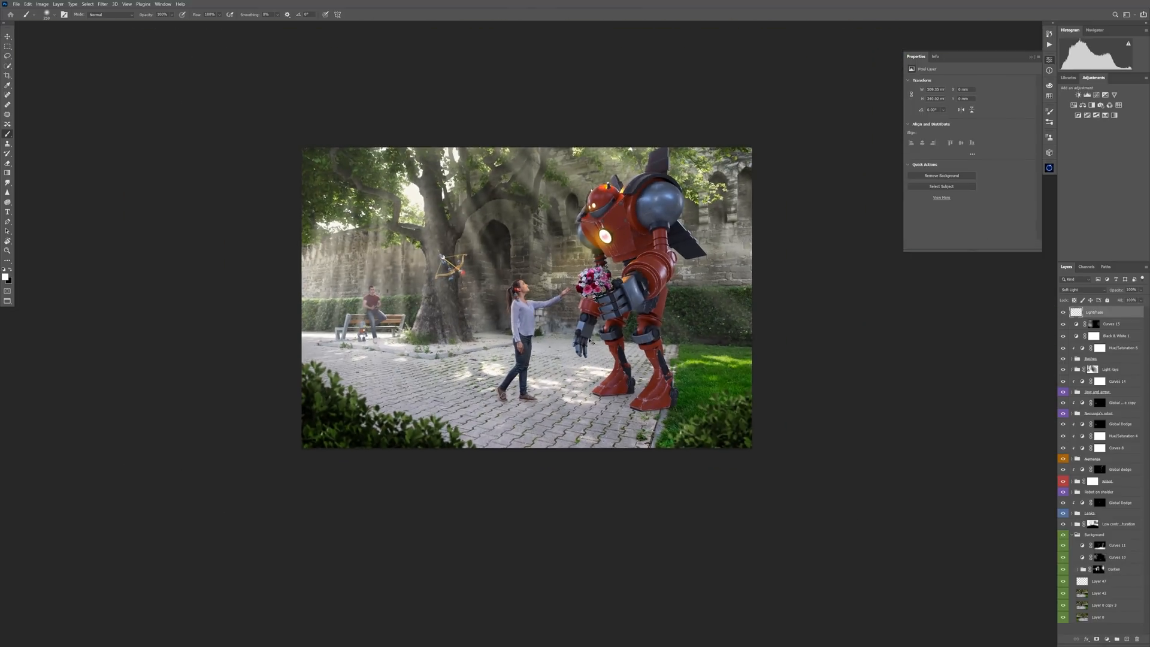
Paint a small red light on the tip of the seated man's remote control antenna, on the Remote control light layer.
scroll(365, 302, "up", 6)
left_click(1072, 459)
left_click(1103, 469)
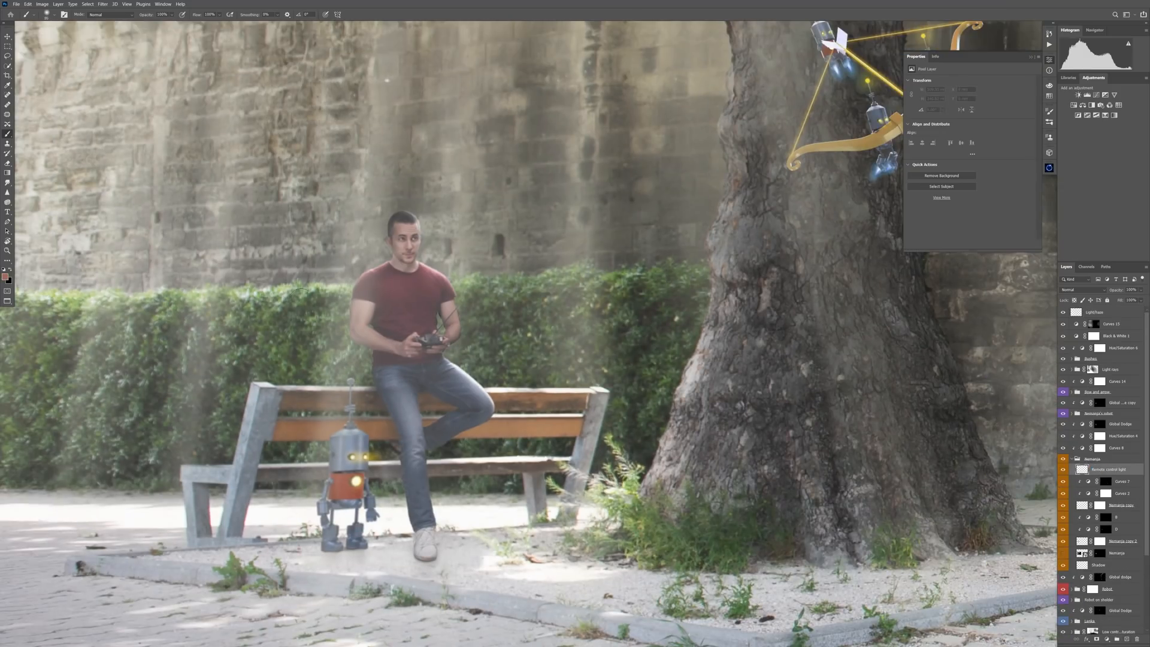
scroll(466, 346, "up", 5)
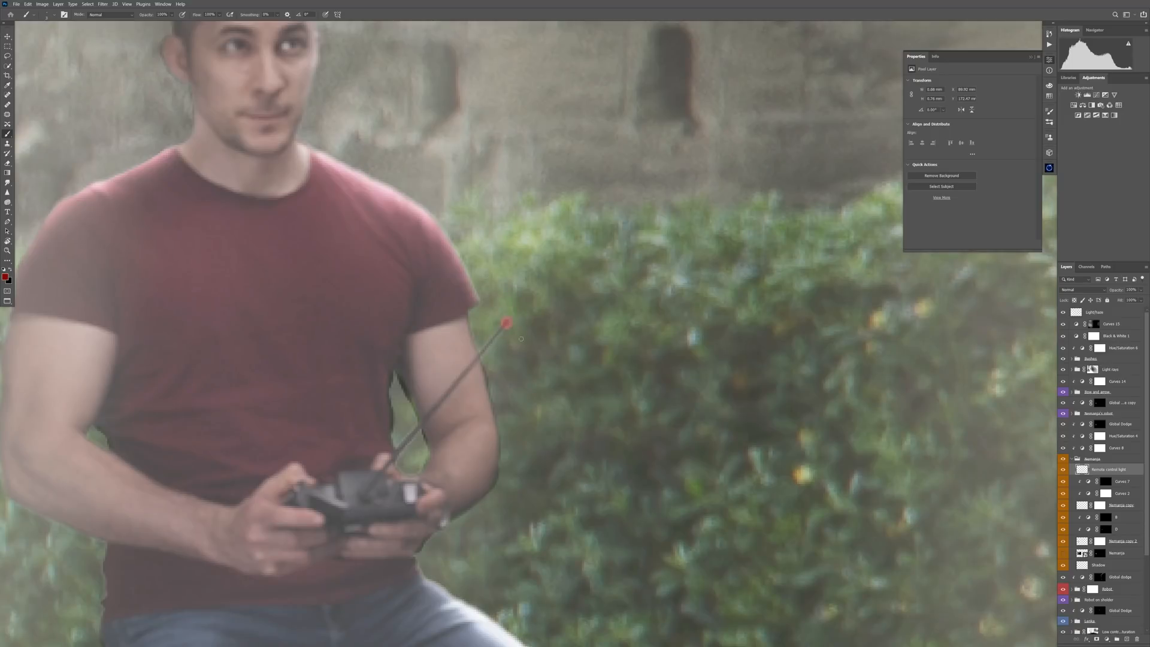
left_click(507, 322)
left_click(5, 276)
left_click(253, 400)
left_click(503, 320)
left_click(507, 321)
Add a new layer set to Linear Dodge (Add), paint a red-orange glow around the antenna light and undo the last stroke.
key("ctrl+shift+alt+n")
scroll(557, 324, "down", 5)
scroll(549, 319, "up", 5)
left_click(1083, 290)
left_click(1086, 358)
left_click(6, 277)
left_click(170, 463)
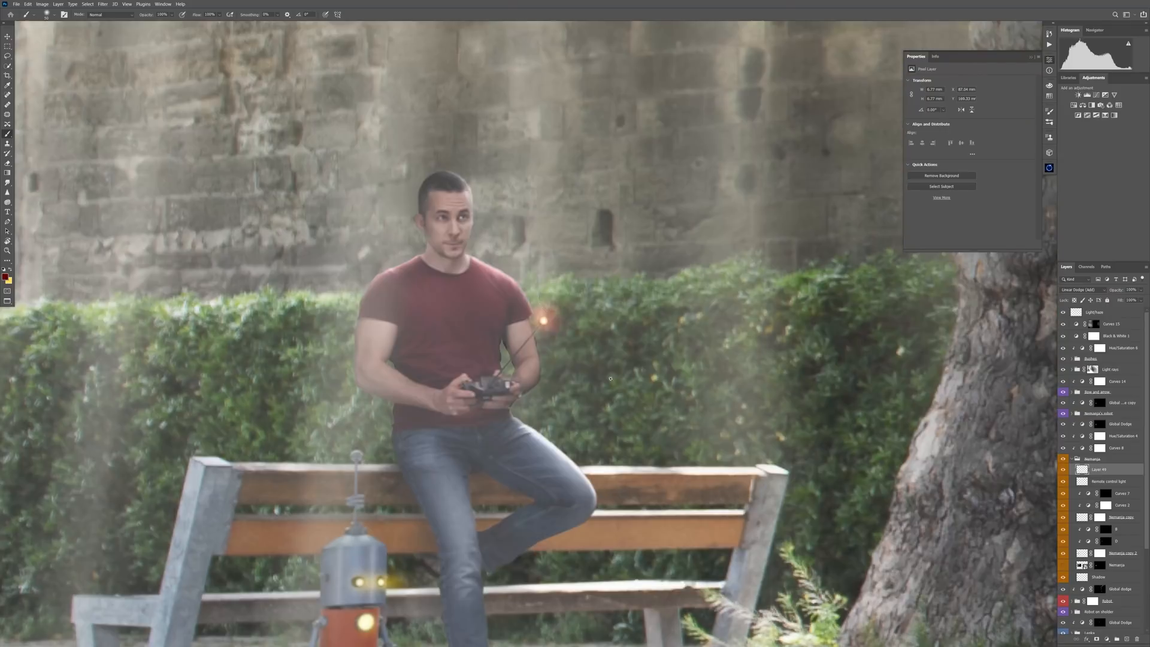
key("ctrl+z")
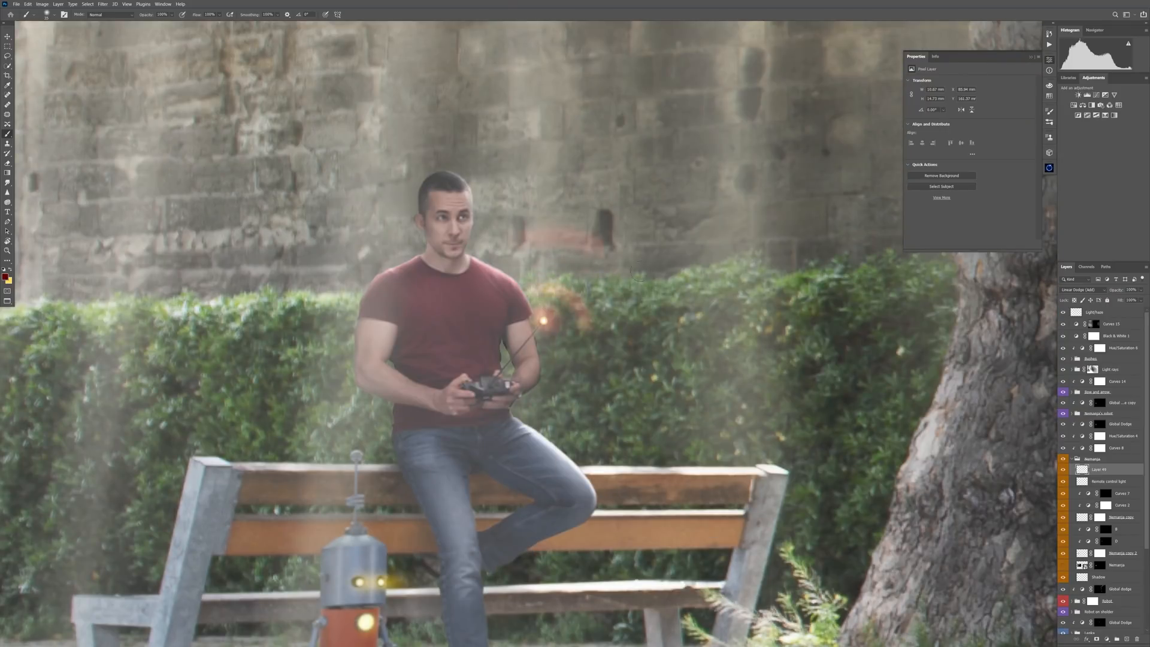
Group the antenna glow layer with the remote control light layer and name the group Remote ctrl effect.
scroll(686, 349, "down", 3)
left_click(1108, 481, "shift")
key("ctrl+g")
double_click(1098, 468)
type("Remote ctrl")
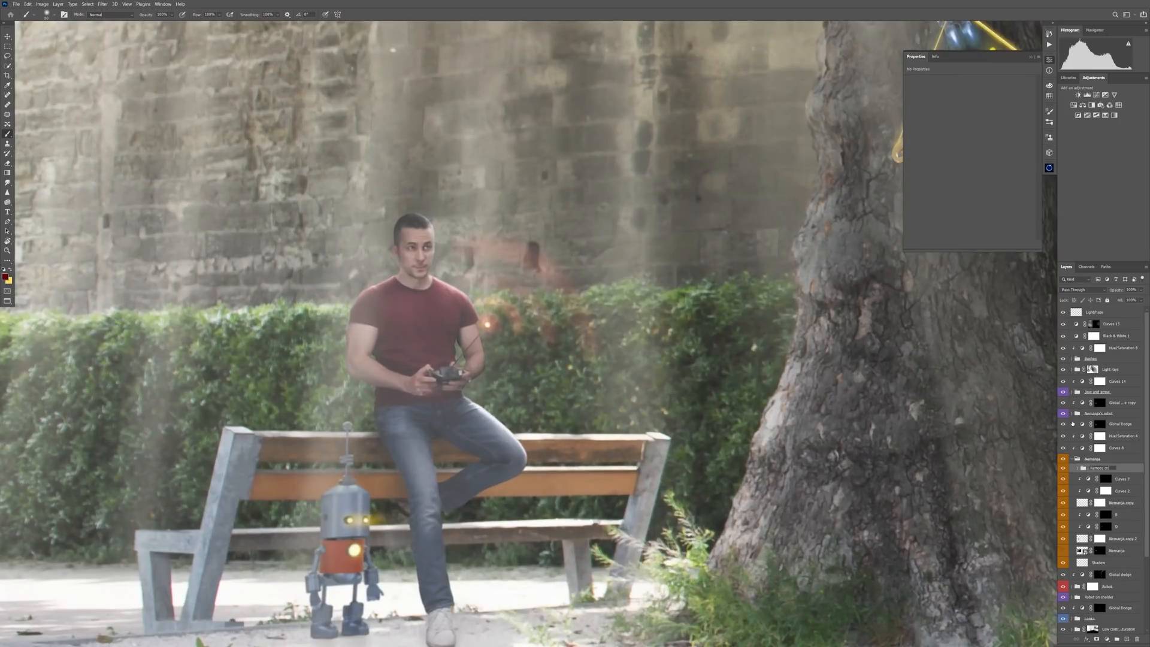
Clip a Hue/Saturation adjustment to the remote control effect group and lower its hue.
left_click(1074, 105)
key("ctrl+alt+g")
left_click_drag(970, 110, 937, 113)
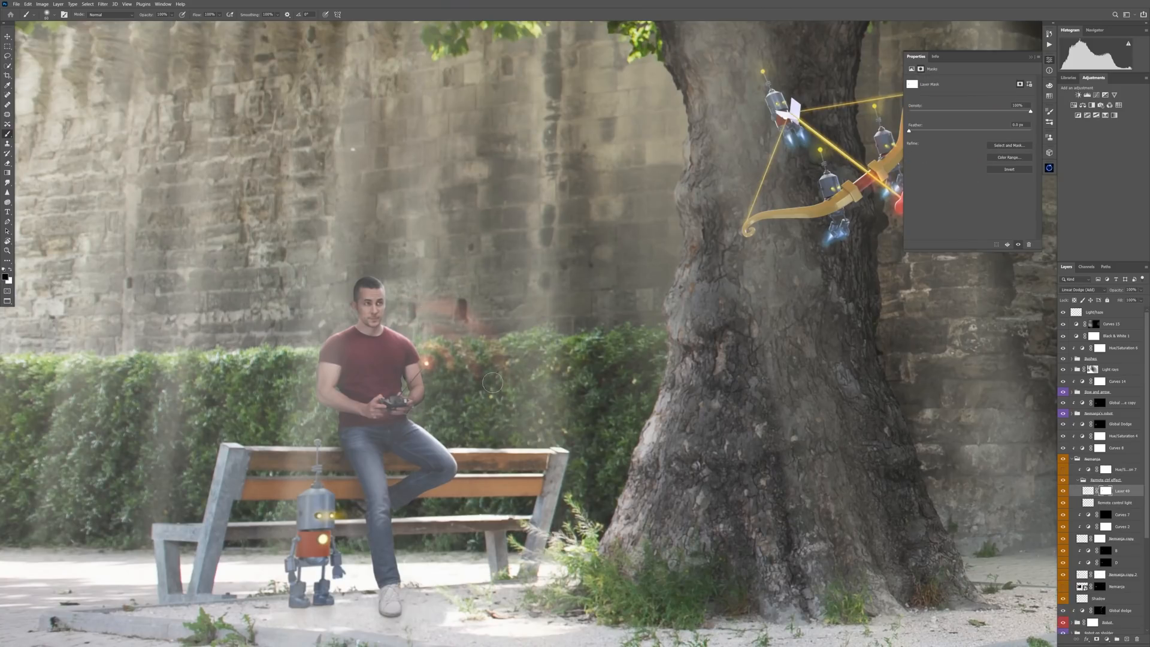
Refine the red signal arcs beside the remote control antenna on the glow layer with a smaller brush.
scroll(492, 382, "down", 3)
scroll(492, 382, "up", 5)
key("ctrl+2")
key("bracketleft")
key("bracketleft")
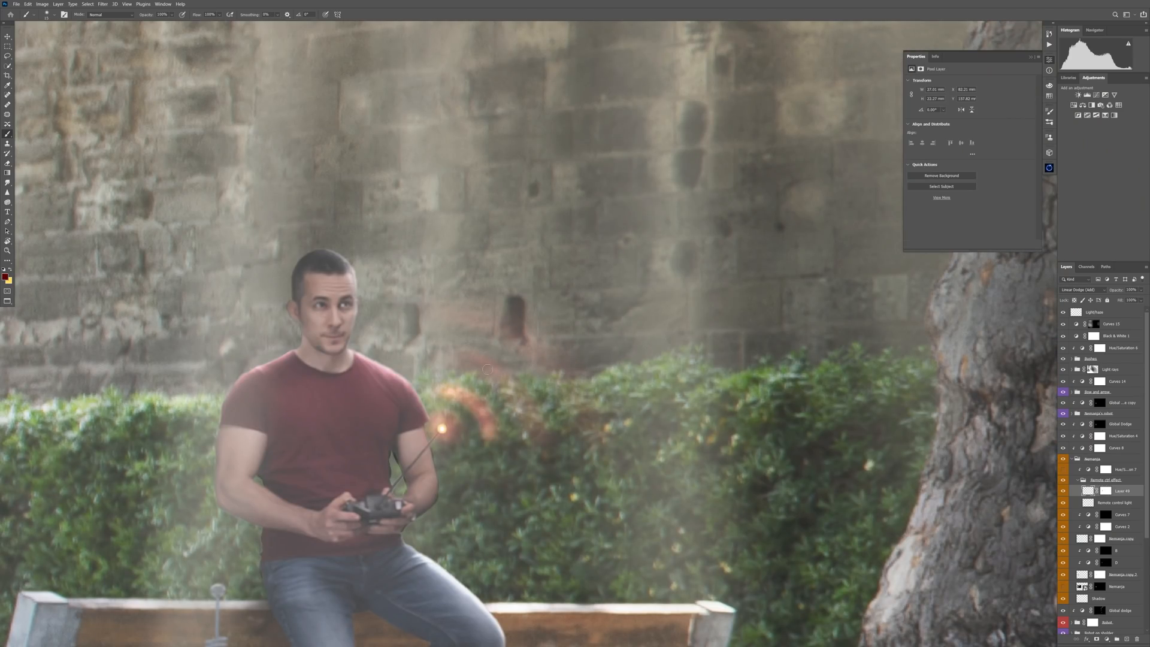
scroll(487, 370, "down", 3)
scroll(503, 353, "up", 5)
Compare the image with and without the Light rays group, expand it and select its mask.
key("v")
left_click(1064, 369)
left_click(1063, 369)
left_click(1072, 369)
left_click(1093, 369)
Brush the light rays off the seated man's face in the group's mask with a small brush at 10% opacity.
key("b")
scroll(393, 280, "up", 5)
right_click(433, 302)
left_click_drag(383, 248, 365, 299)
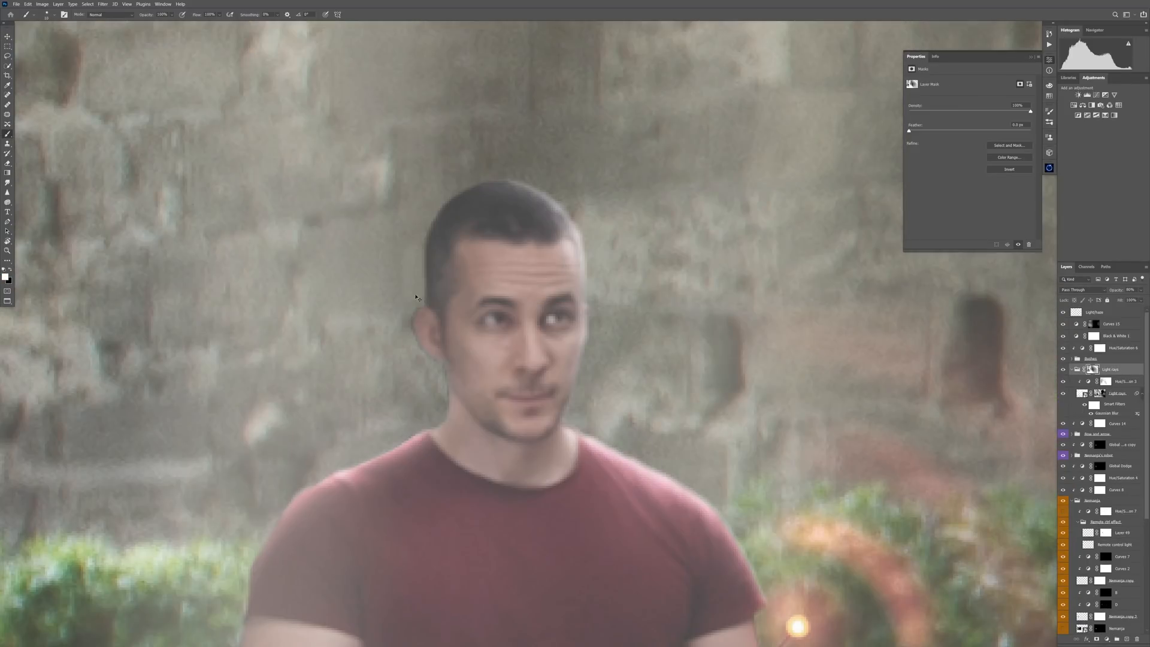
right_click(407, 274)
key("Escape")
key("x")
left_click_drag(359, 215, 401, 299)
key("ctrl+z")
key("bracketleft")
key("1")
left_click_drag(556, 341, 466, 348)
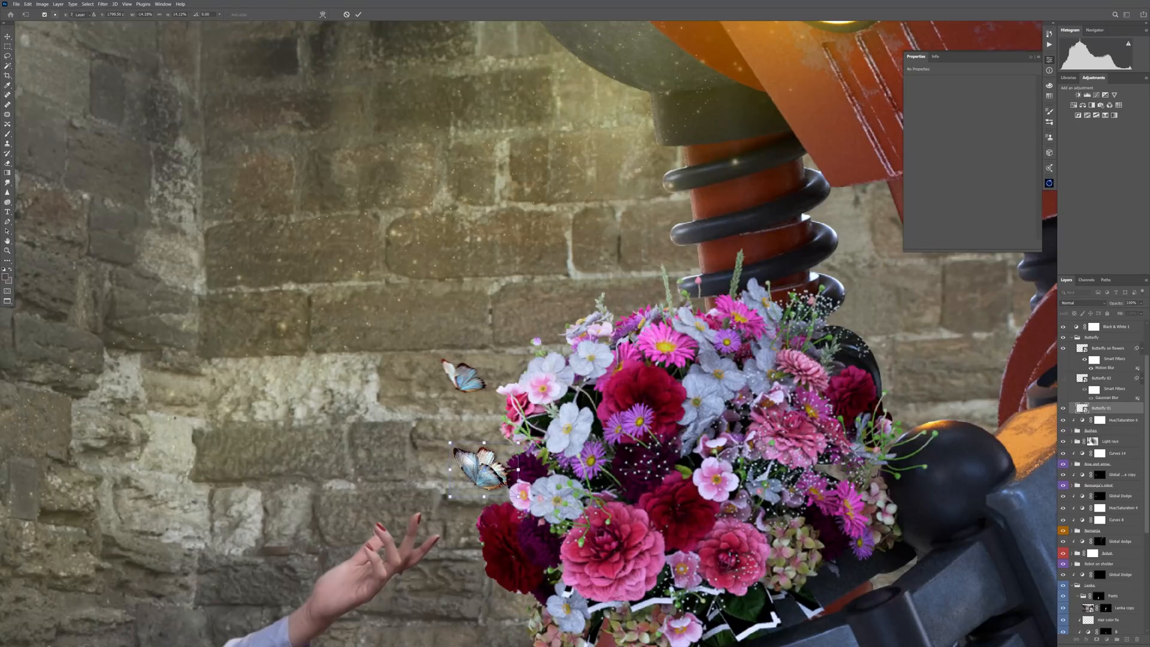
Move the Butterfly 02 layer towards the bouquet and free-transform it to fit the scene.
key("ctrl+0")
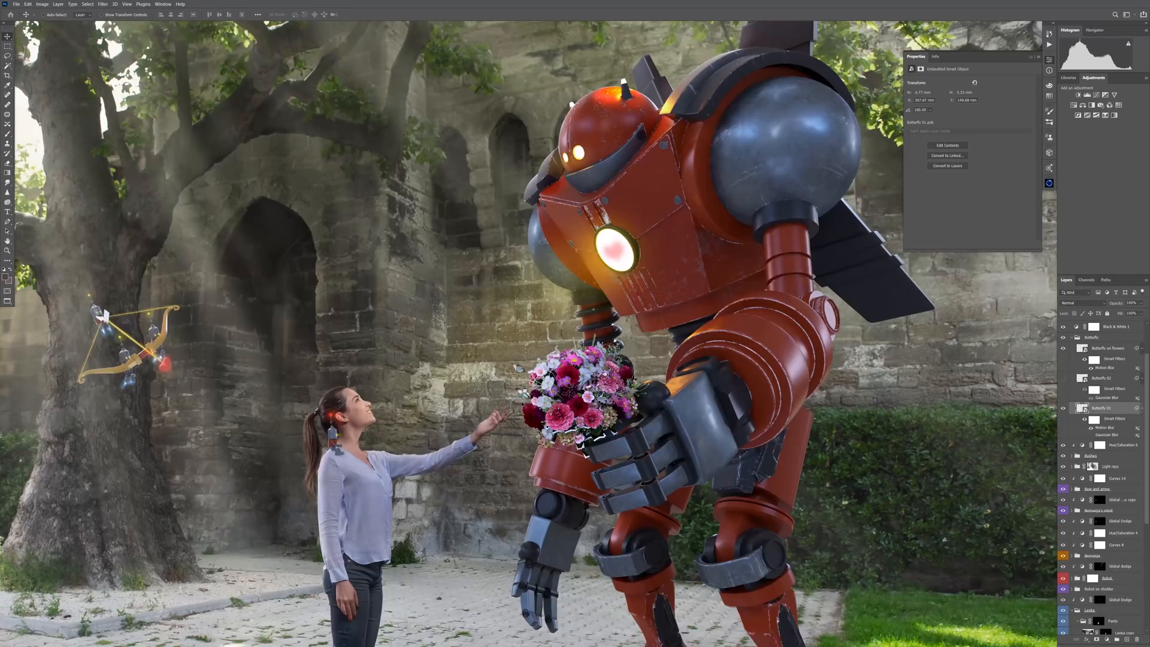
left_click(1102, 378)
scroll(481, 407, "down", 5)
left_click_drag(376, 443, 476, 231)
key("ctrl+t")
right_click(276, 519)
left_click(299, 508)
key("Return")
key("ctrl+t")
key("Return")
scroll(527, 438, "up", 6)
scroll(562, 410, "down", 2)
key("Return")
scroll(493, 294, "up", 1)
scroll(459, 329, "down", 5)
Select the Butterfly on flowers layer and shift it slightly over the bouquet.
key("alt+bracketright")
left_click_drag(417, 264, 426, 283)
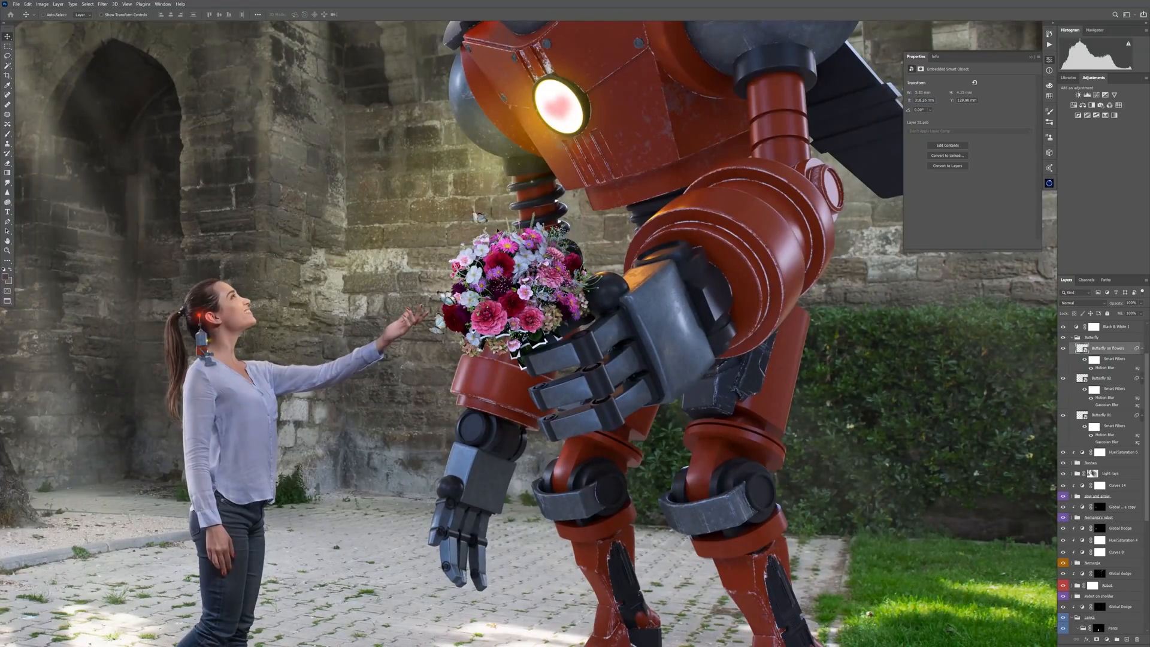
scroll(460, 322, "down", 3)
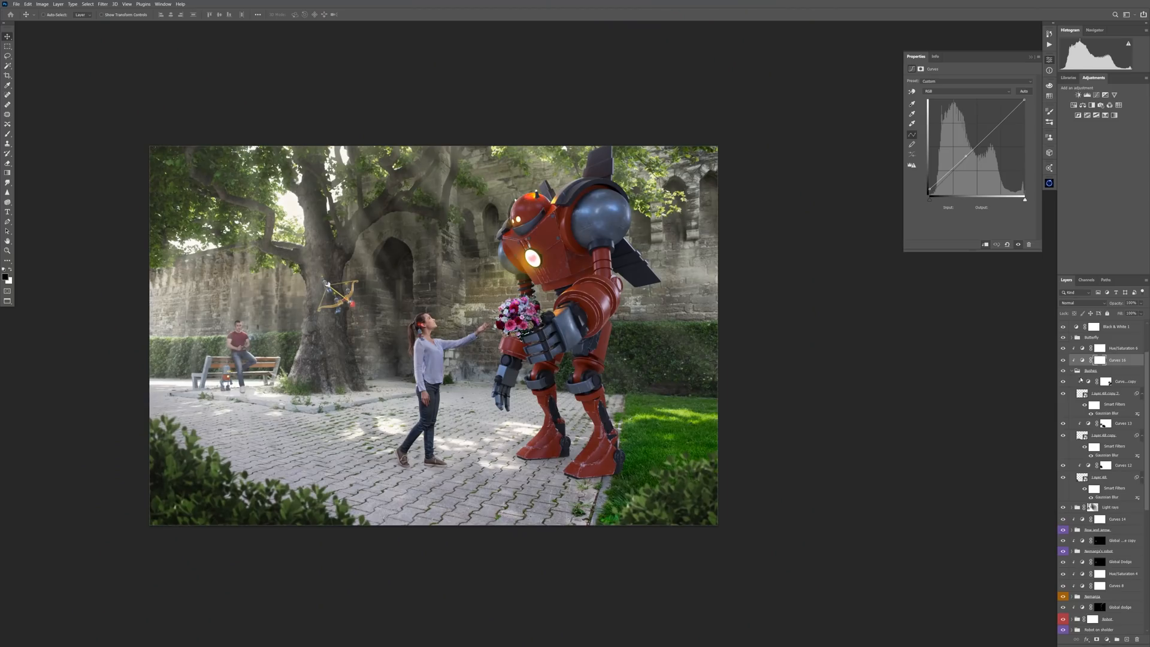
Add a brightening Curves adjustment for the giant robot above its Global dodge layer and invert its mask.
left_click(1072, 371)
left_click(1121, 448)
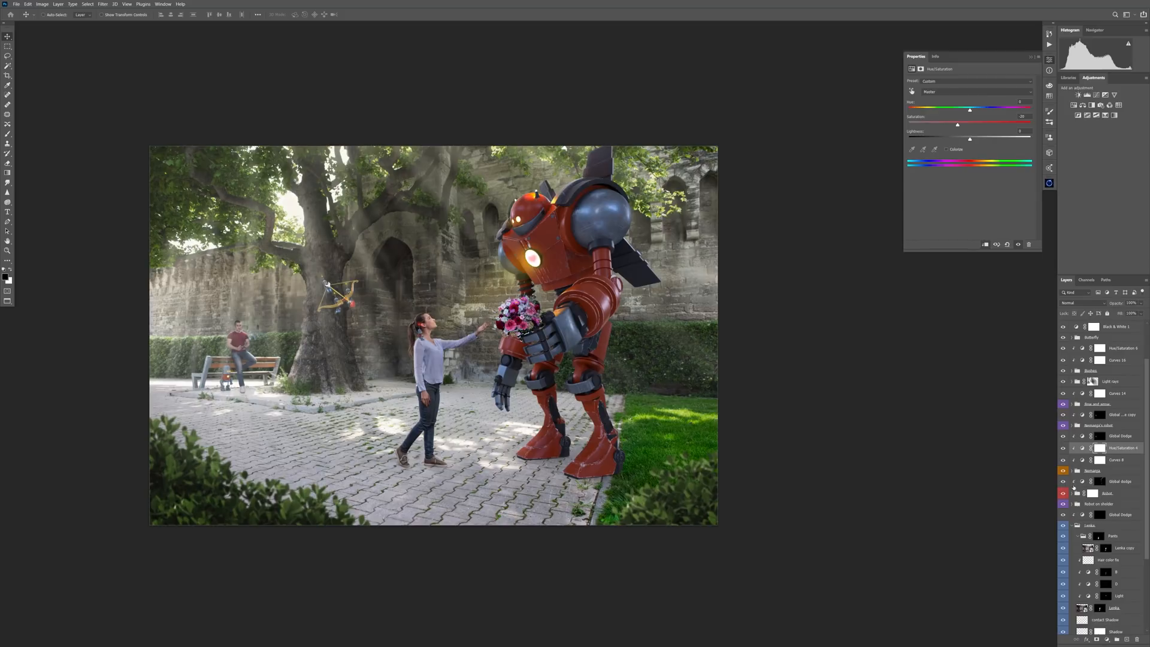
left_click(1073, 493)
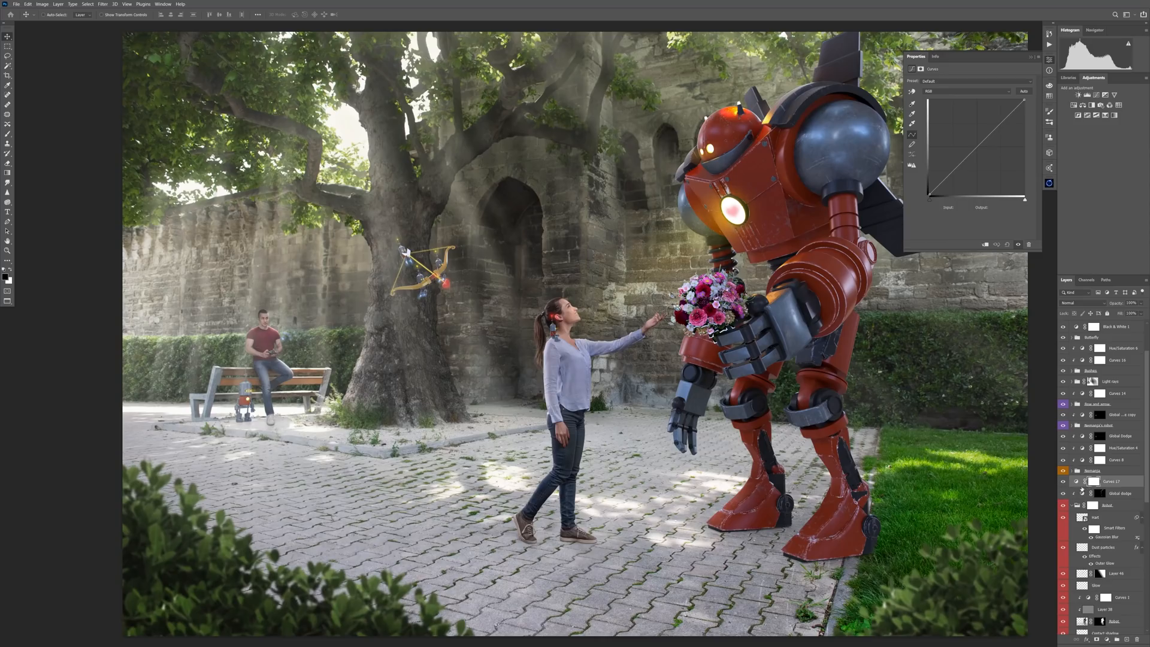
key("ctrl+0")
left_click(969, 125)
key("ctrl+i")
Set up a brush and paint the Curves brightening in over the giant robot.
key("b")
key("ctrl+minus")
right_click(572, 245)
left_click(610, 266)
key("Return")
Undo the last change, readjust the giant robot's brightening curve and compare the image with and without it.
left_click(1082, 482)
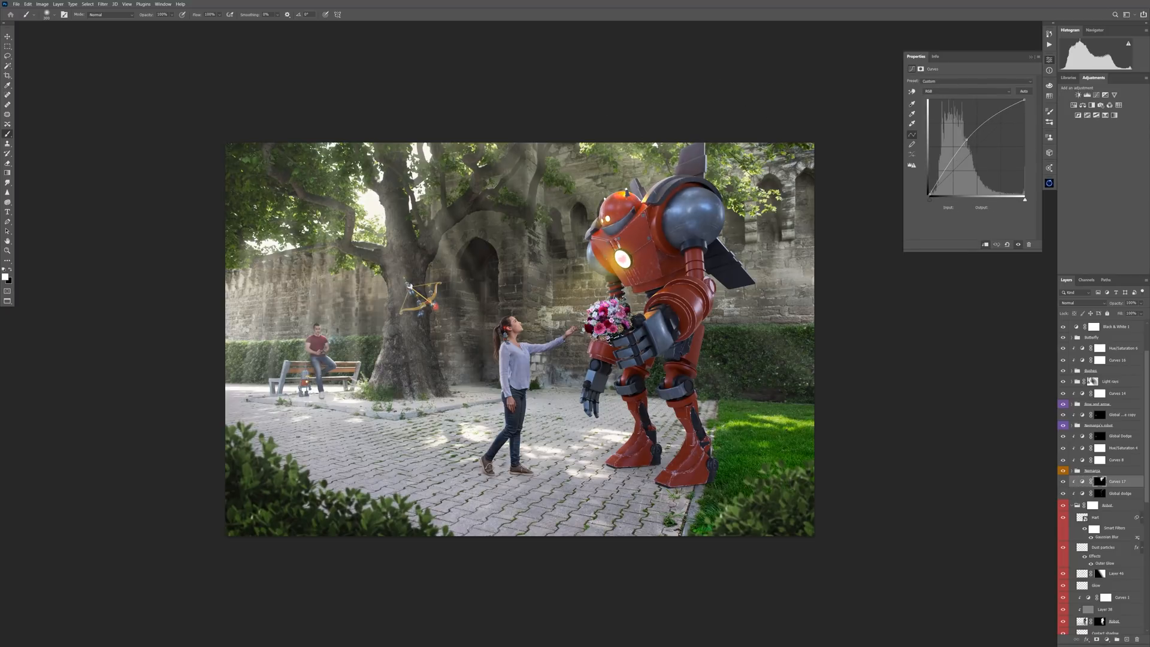
key("ctrl+z")
scroll(670, 308, "down", 3)
left_click_drag(967, 140, 970, 140)
left_click(1018, 245)
left_click(1018, 244)
scroll(671, 407, "down", 3)
scroll(685, 378, "up", 3)
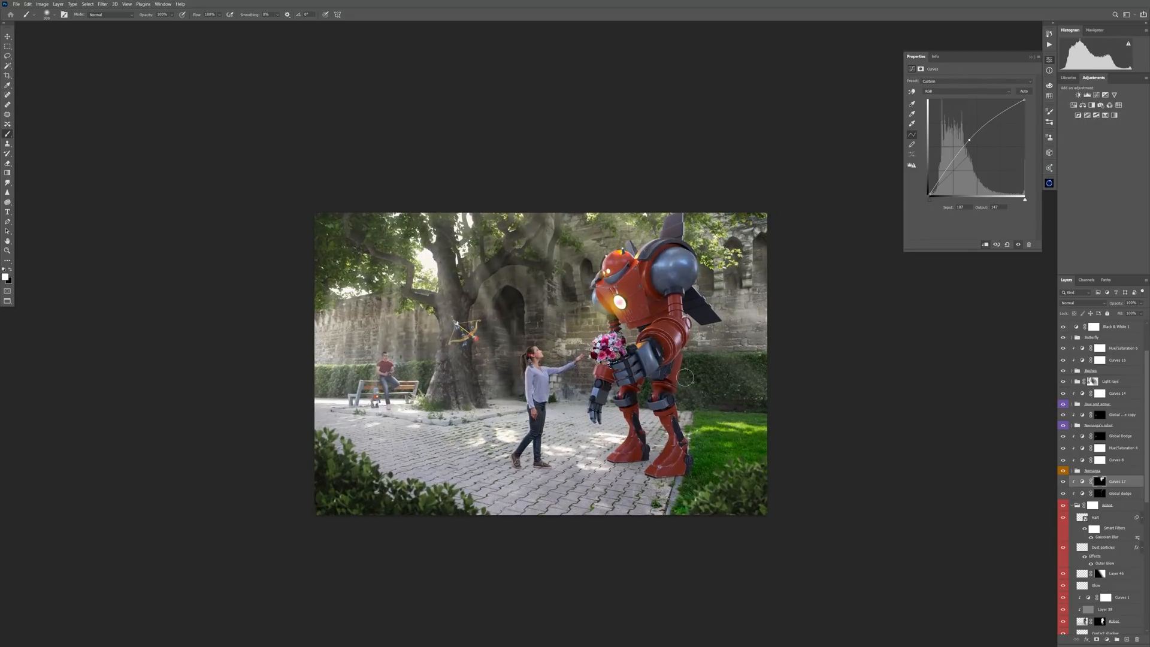
scroll(1133, 475, "down", 3)
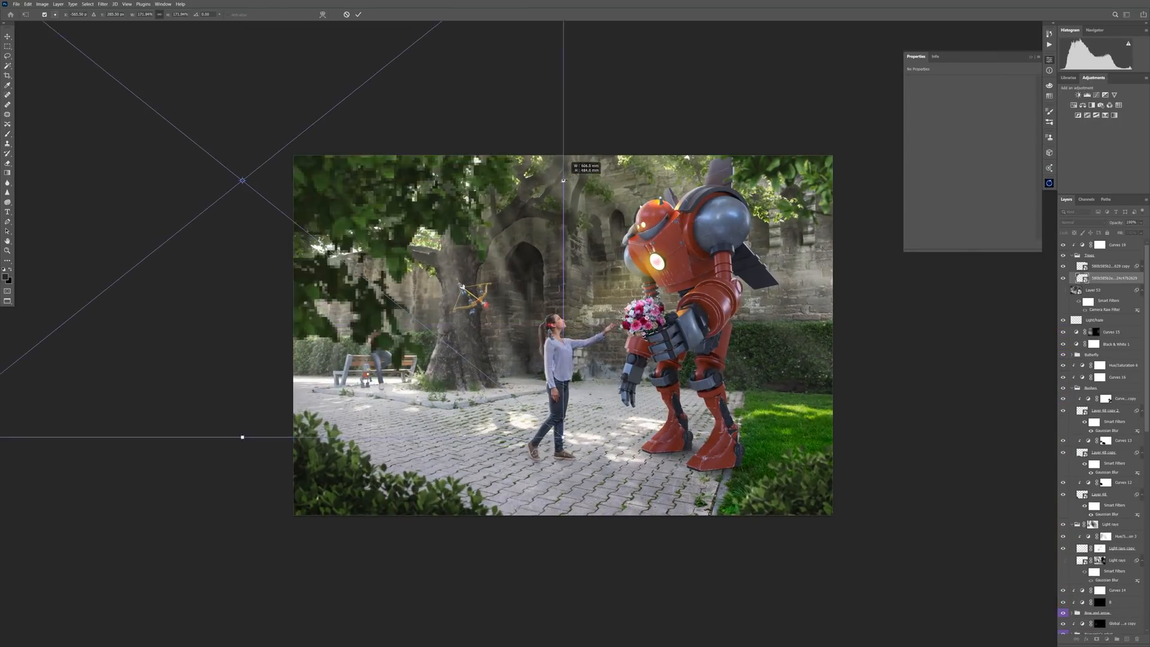
Reposition the overhanging leaves overlay in the image's upper-left corner and adjust the curve that darkens the leaves.
left_click_drag(360, 209, 392, 238)
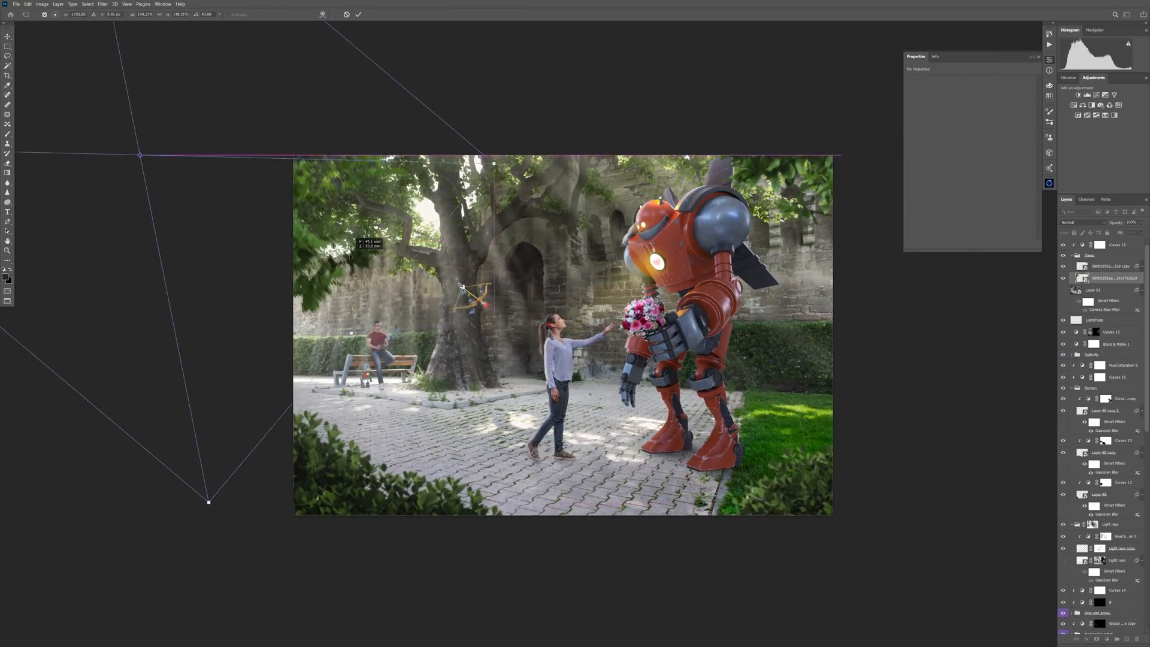
left_click_drag(974, 161, 976, 164)
key("b")
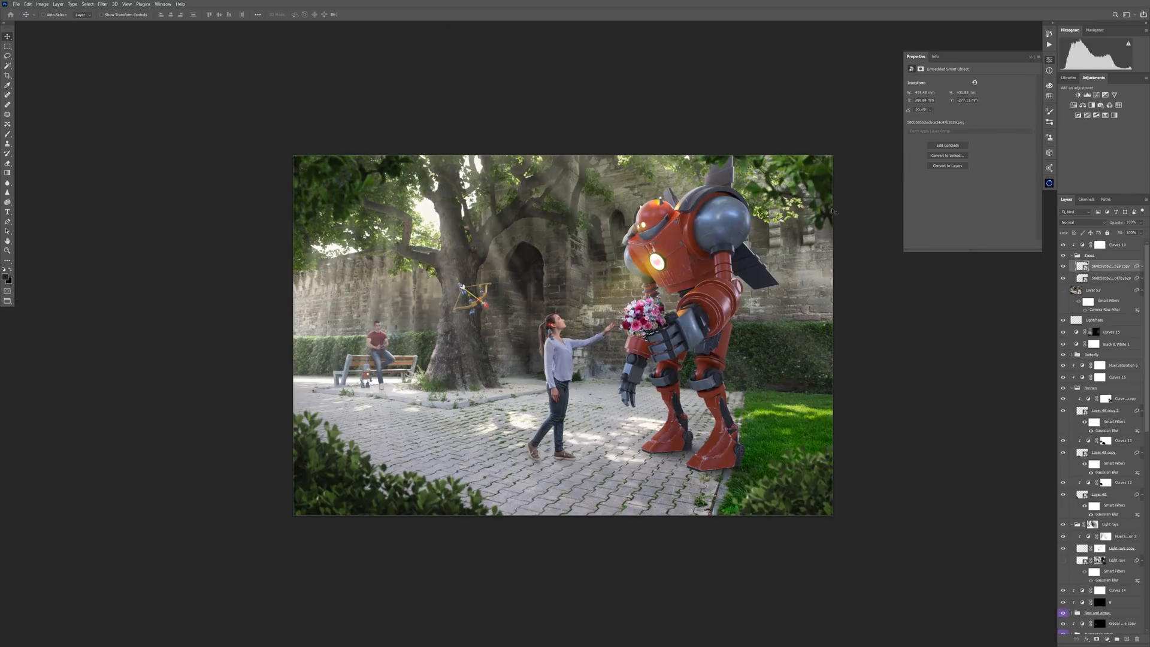
Transfer a smart filter onto the leaf overlay, compare the image without the leaf copy and reposition the selected leaves.
left_click_drag(1136, 290, 1134, 278)
left_click(1063, 266)
left_click(1104, 278)
left_click_drag(737, 204, 805, 206)
key("Delete")
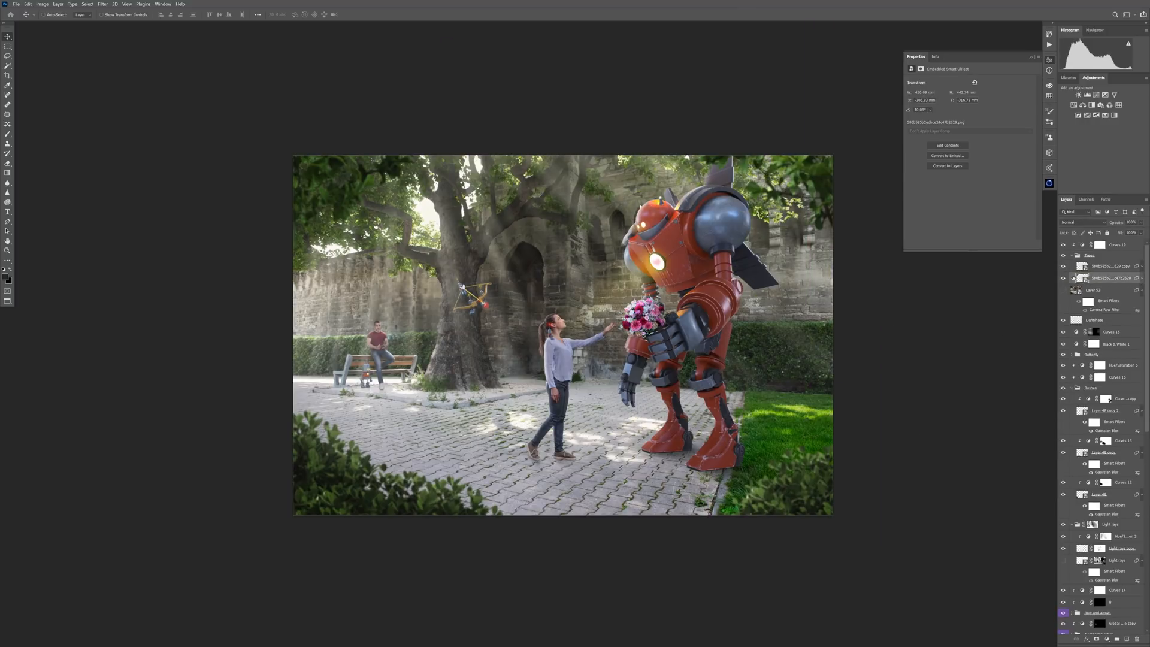
Slightly lower the leaf overlay's value in Hue/Saturation and reposition the leaves in both upper corners of the image.
key("ctrl+u")
left_click_drag(555, 231, 551, 231)
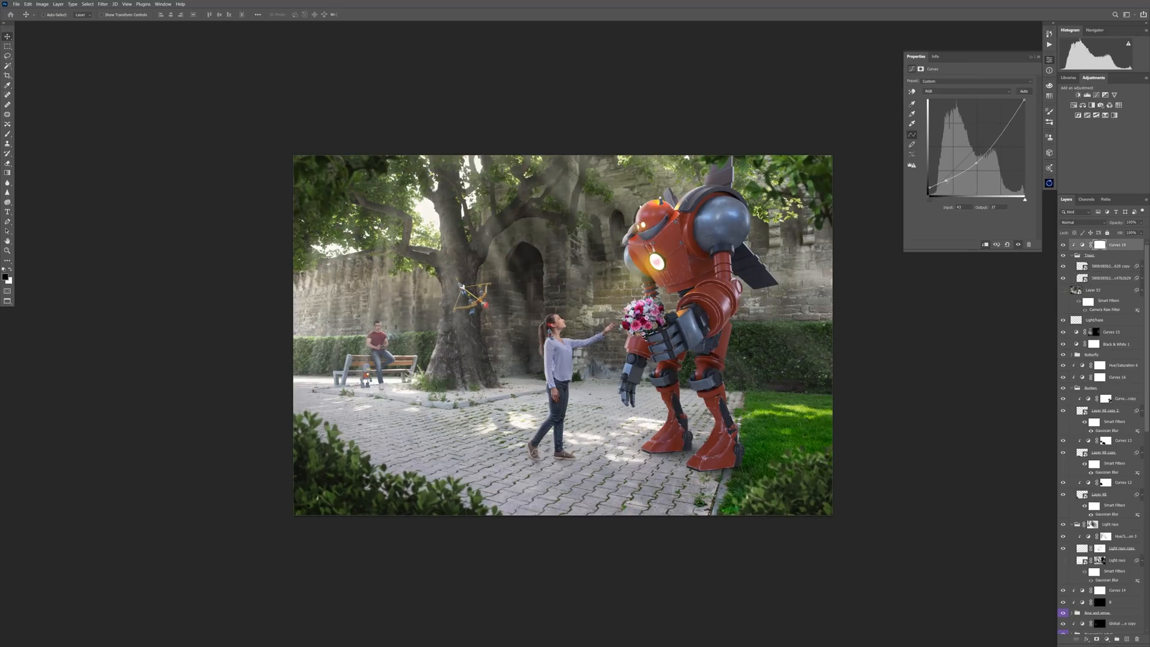
left_click_drag(819, 186, 851, 190)
left_click(1098, 278)
mouse_move(345, 186)
left_mouse_down()
mouse_move(665, 408)
mouse_move(344, 183)
mouse_move(365, 146)
mouse_move(341, 240)
mouse_move(374, 212)
left_mouse_up()
Add a layer mask to the upper-left leaves and brush away part of the foliage.
left_click(1097, 639)
key("b")
mouse_move(335, 270)
left_mouse_down()
mouse_move(354, 251)
mouse_move(344, 222)
left_mouse_up()
key("v")
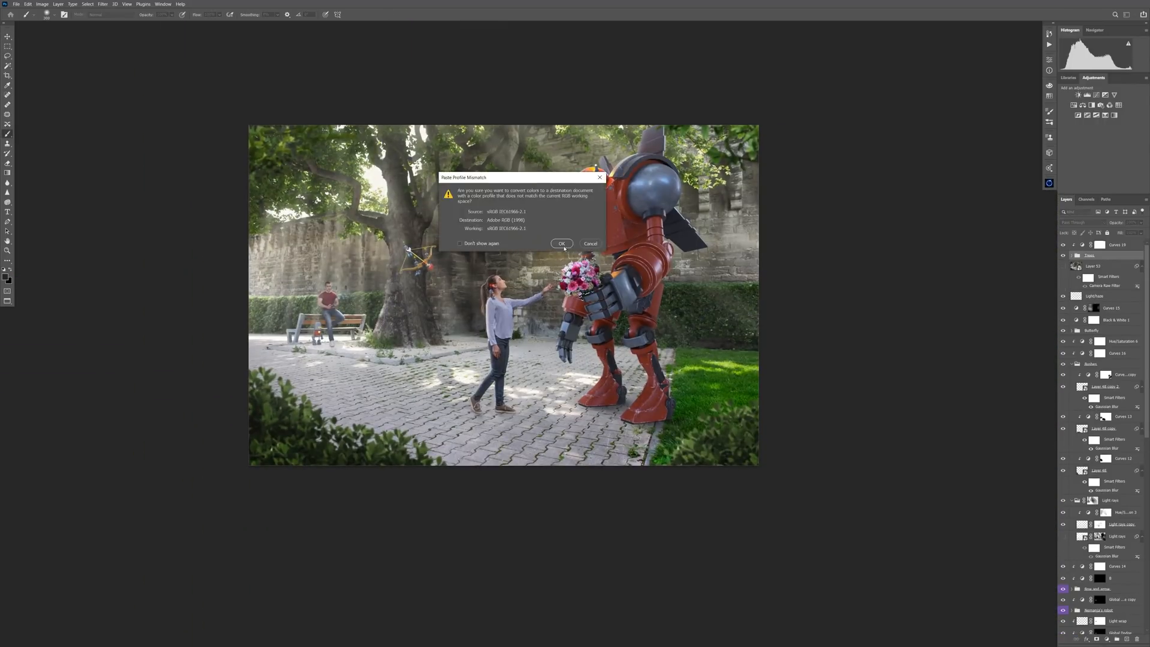
Accept the colour profile conversion for the pasted image and compare the scene with and without the yellow robot layer.
left_click(561, 244)
scroll(1124, 439, "down", 5)
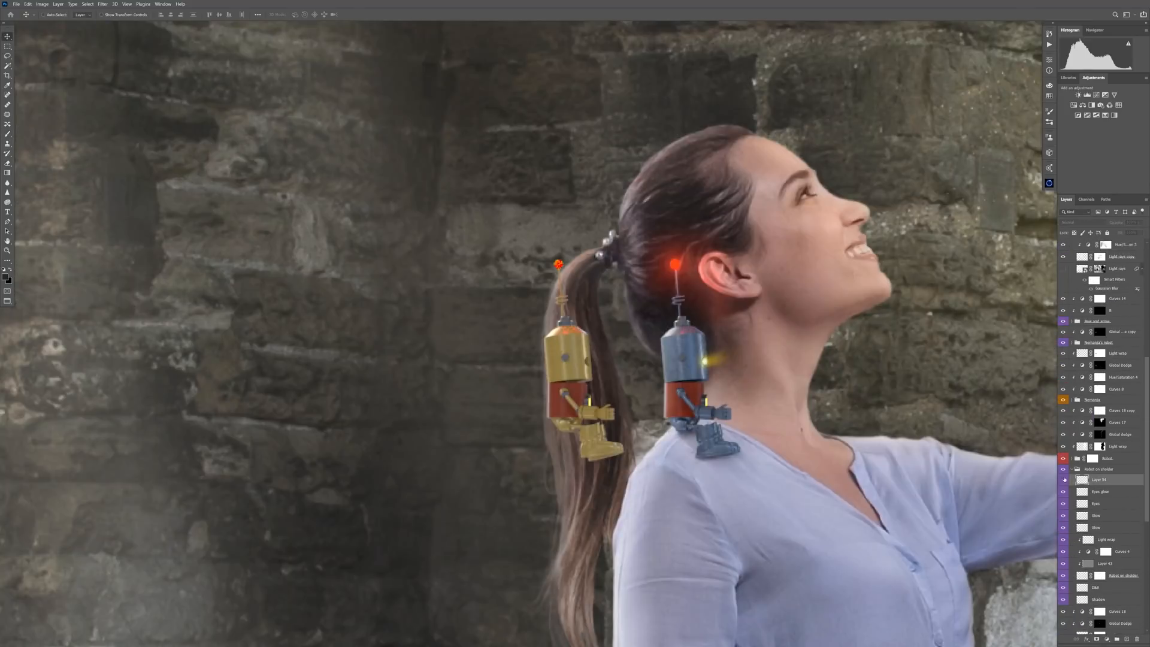
left_click(1065, 480)
left_click(1065, 480)
left_click(1065, 480)
left_click(1064, 480)
Move the yellow robot layer beneath the clipped layers above the original shoulder robot and compare with the mask disabled.
left_click_drag(1099, 480, 1090, 563)
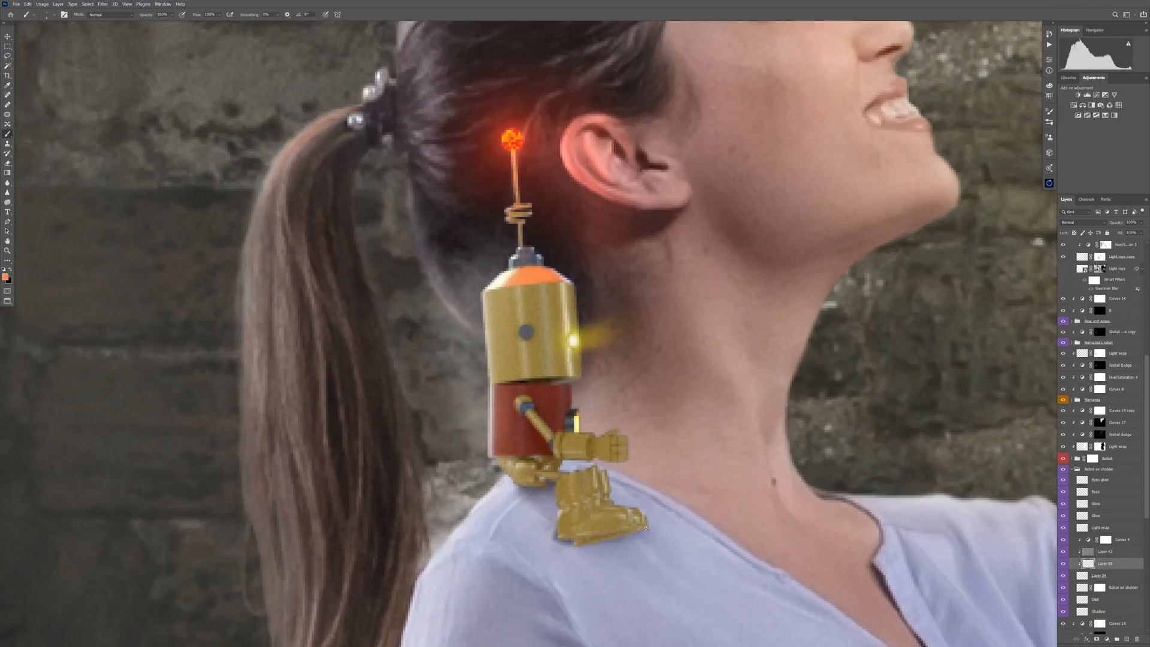
left_click(1100, 588, "shift")
left_click(1100, 588, "shift")
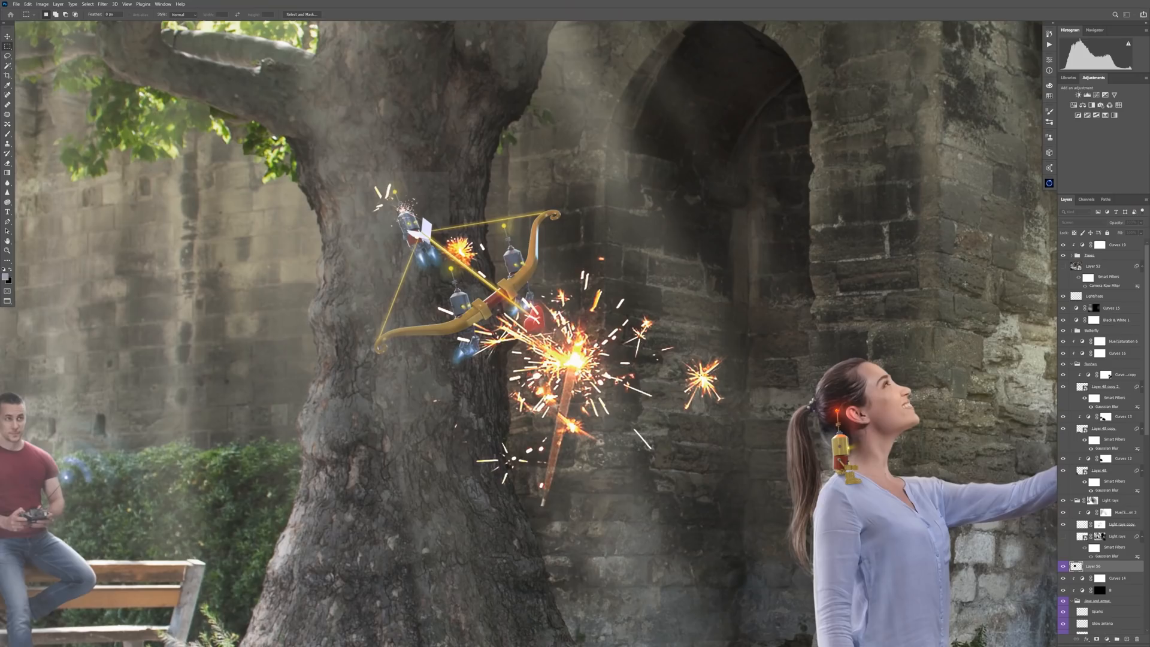
Scale and place the sparks image on the uppermost flying robot's antenna and name its layer Sparks on anetna.
key("ctrl+t")
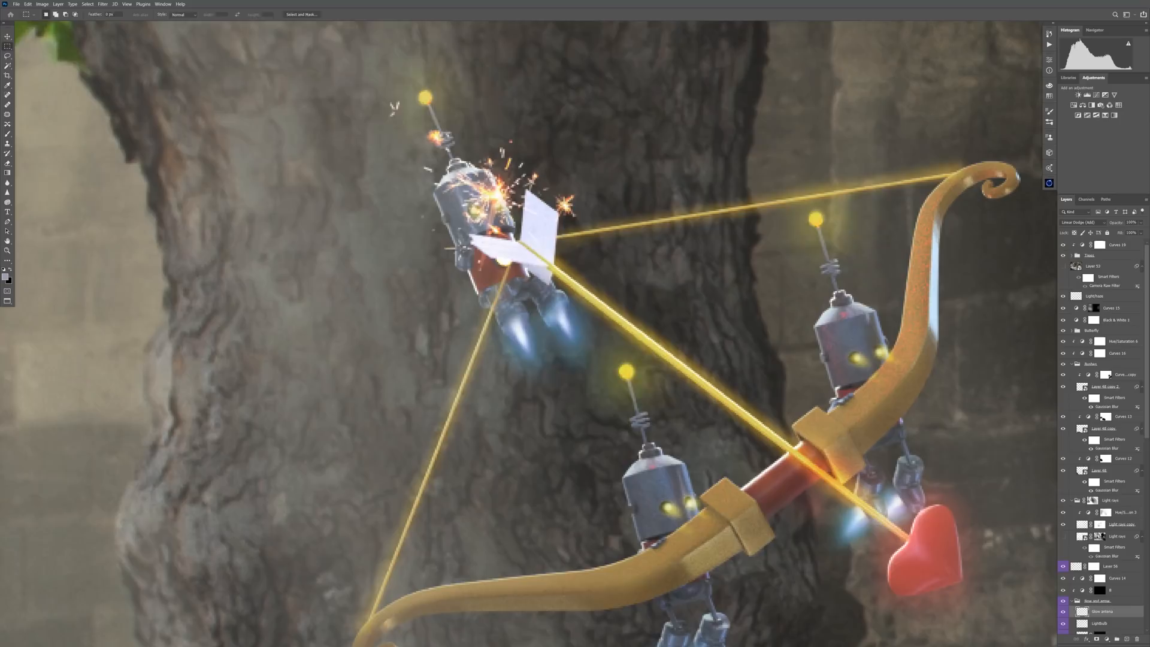
type("on anetna")
key("Return")
key("ctrl+t")
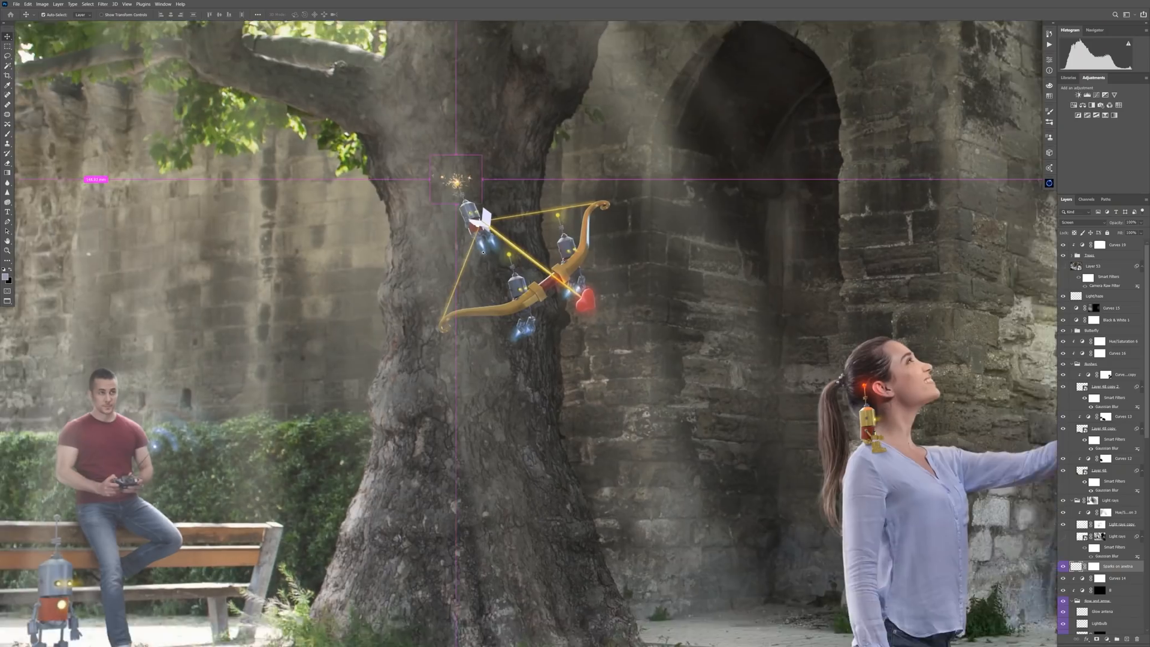
scroll(527, 324, "up", 3)
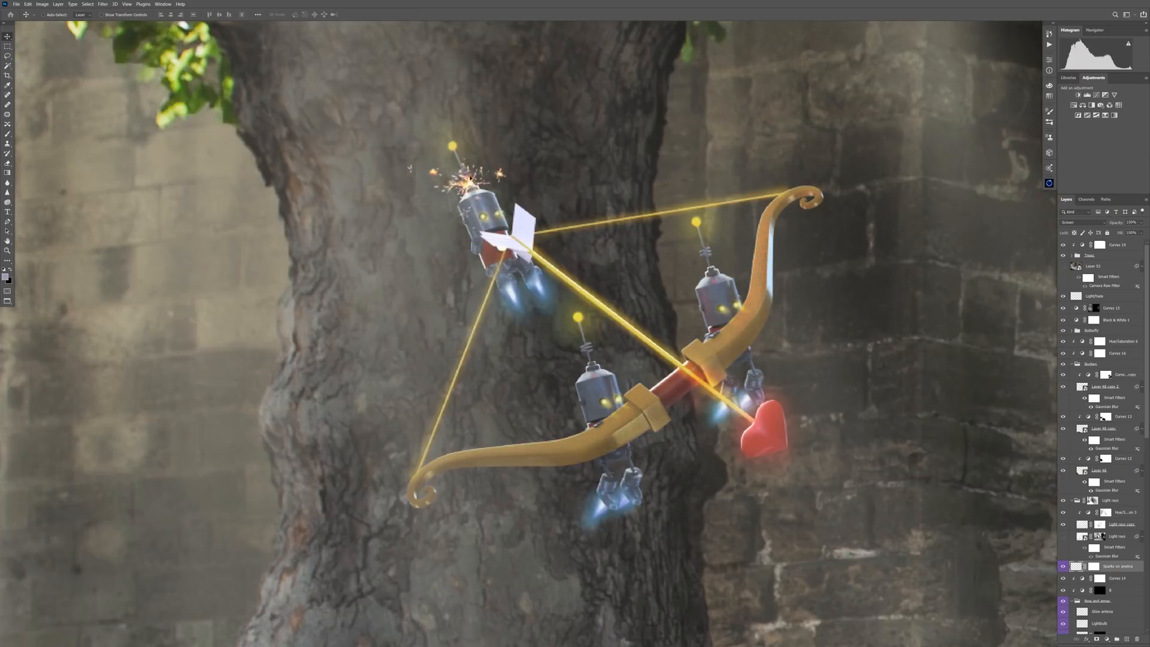
Add a brightening Curves adjustment below the sparks layer, invert its mask and brush the light onto the bow.
left_click(1118, 478)
left_click(1106, 639)
left_click(1099, 543)
left_click_drag(977, 147, 968, 125)
key("ctrl+i")
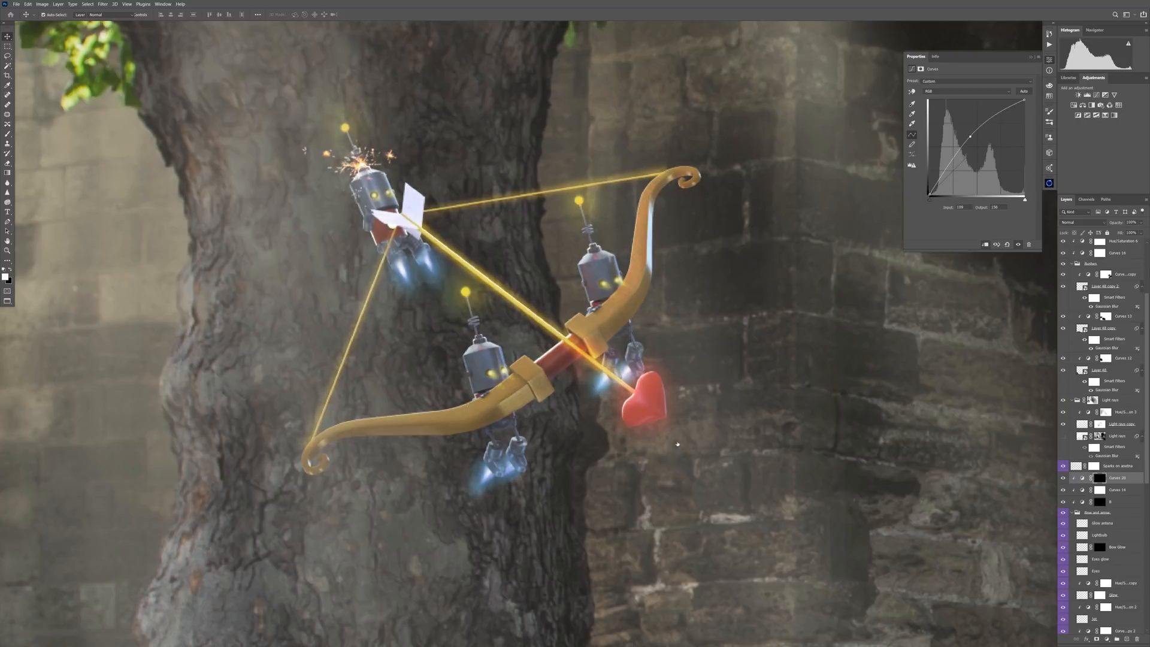
key("b")
left_click_drag(442, 405, 373, 411)
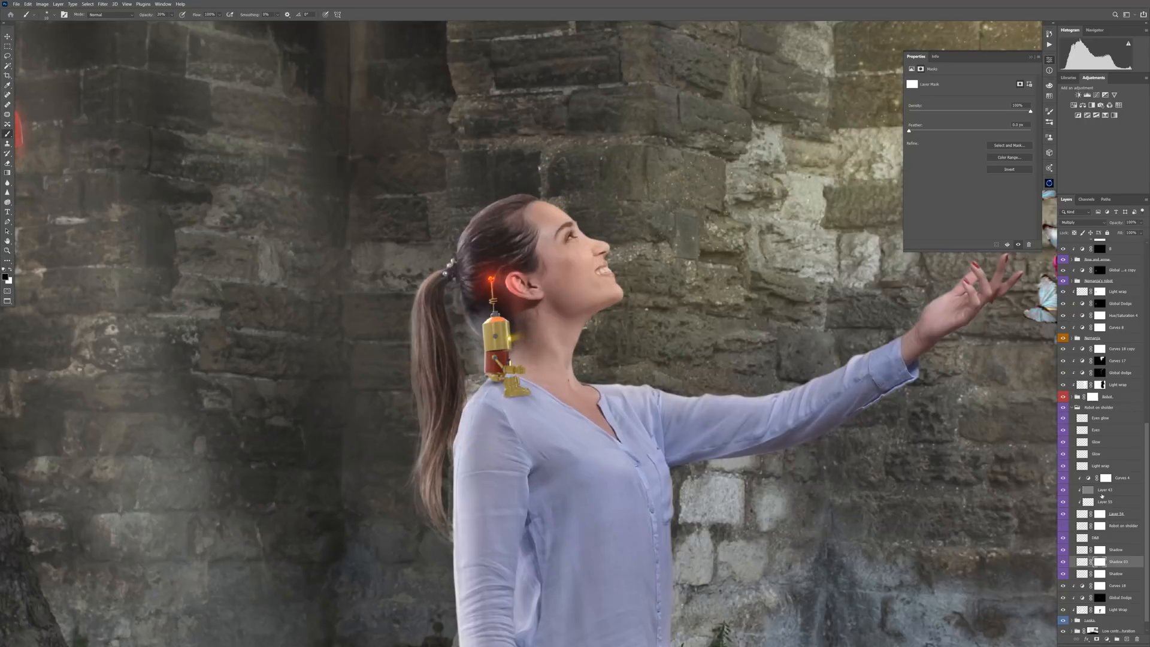
Paint the antenna tip's red glow onto the woman's hair and ear on a Light layer in the shoulder robot's group.
left_click(1107, 639)
left_click(1105, 550)
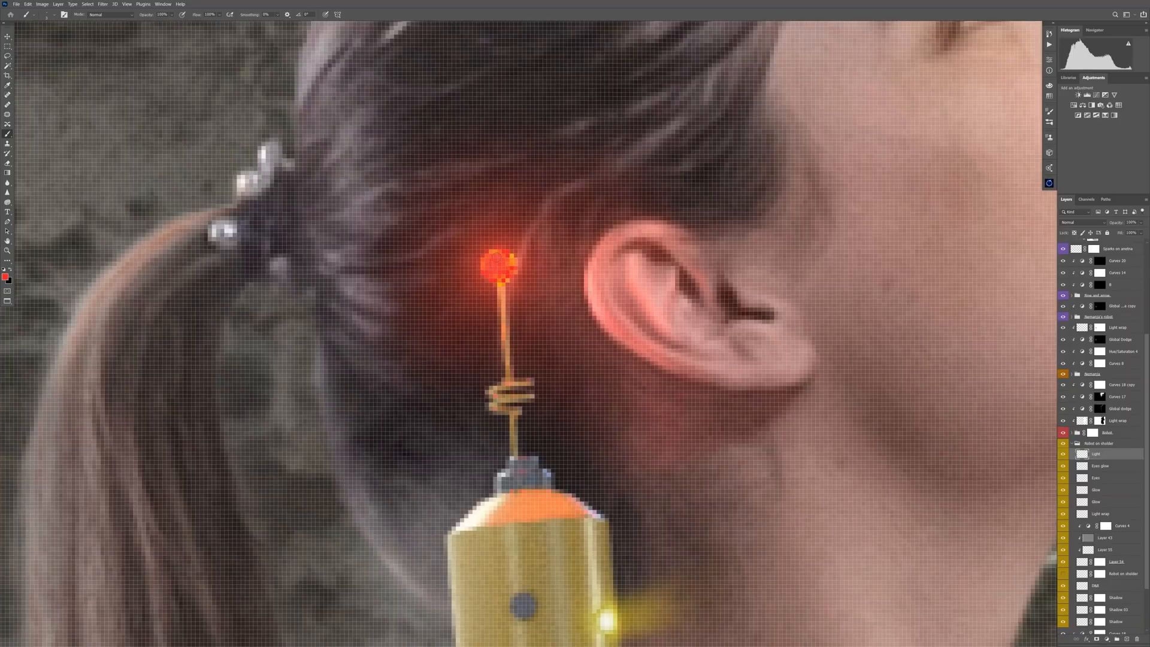
key("ctrl+0")
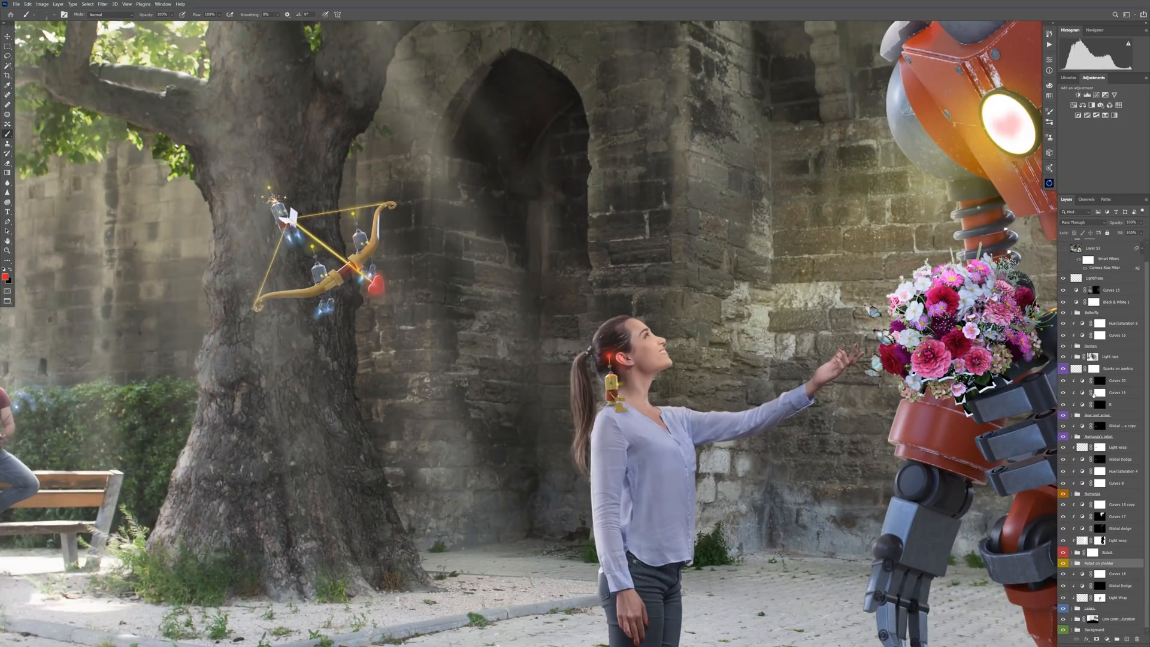
Set up a small plain round brush without shape dynamics, scattering or transfer for retouching the edge of the woman's hair.
left_click(1135, 418)
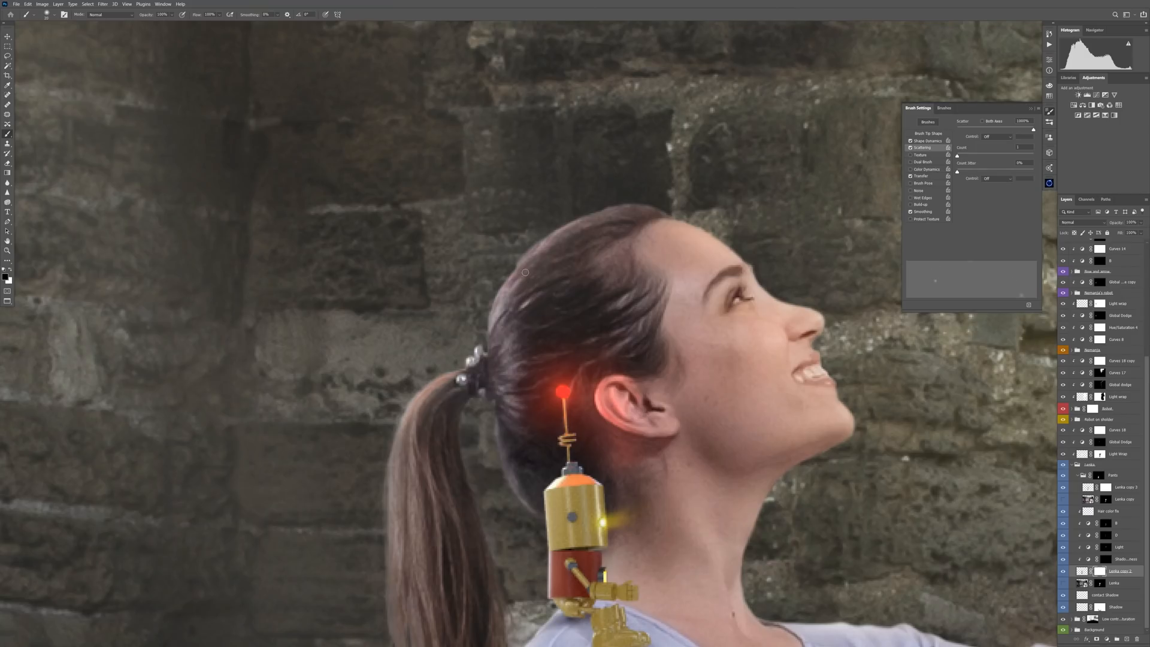
right_click(532, 238)
left_click(677, 331)
left_click_drag(598, 272, 589, 272)
key("Return")
right_click(511, 248)
left_click_drag(568, 285, 573, 286)
key("Return")
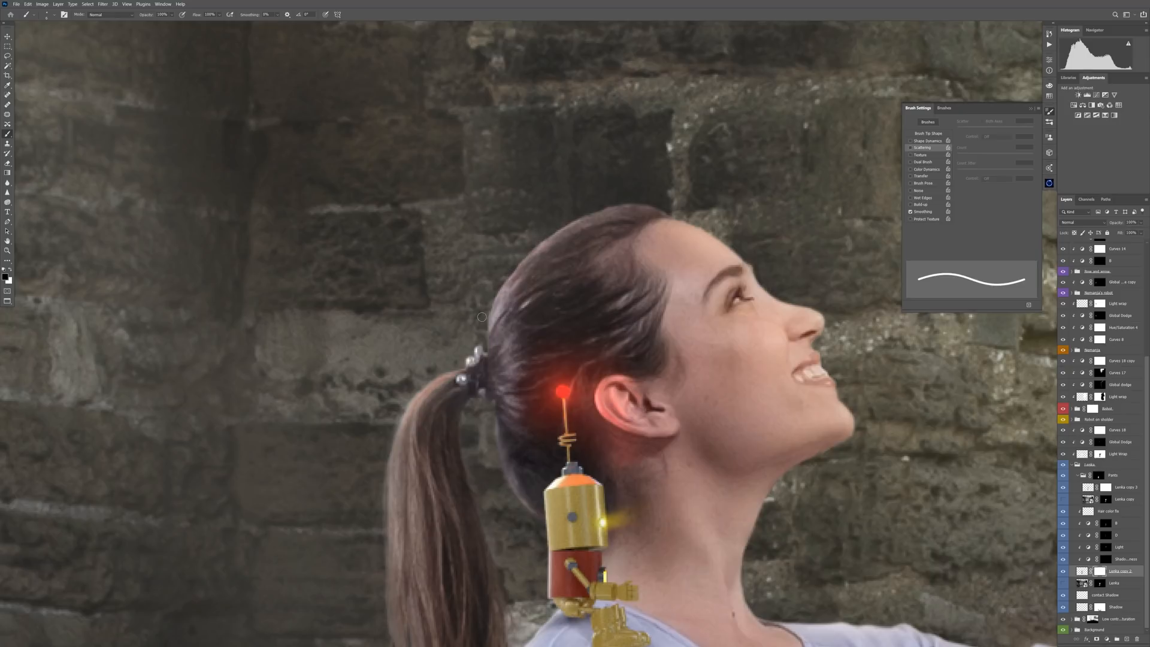
key("ctrl+0")
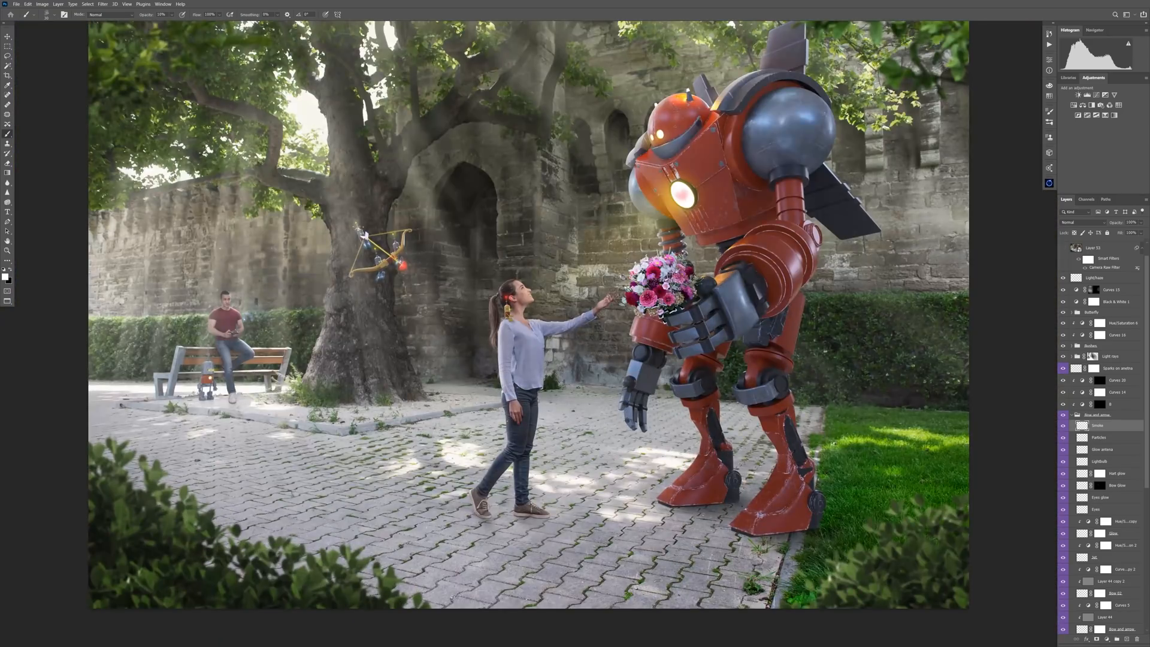
Paint subtle scratches on the big robot's hand and arm on the uppermost Robot group layer, using a textured brush at 10% opacity.
left_click(1072, 415)
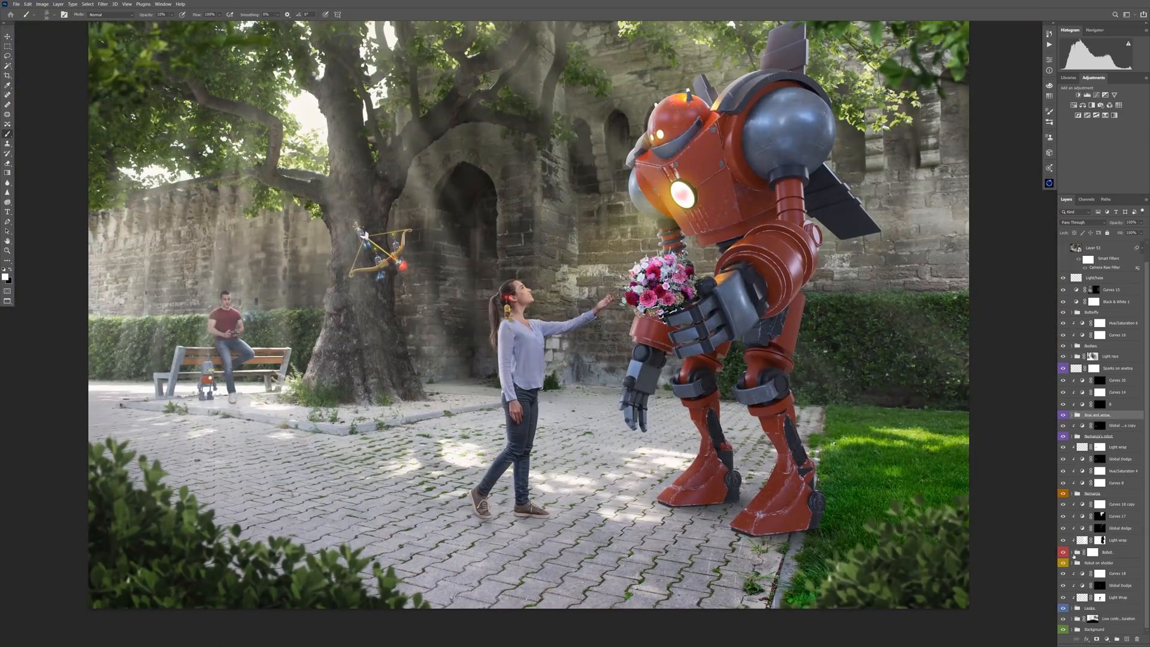
left_click(1096, 552)
left_click(1073, 552)
left_click(1098, 564)
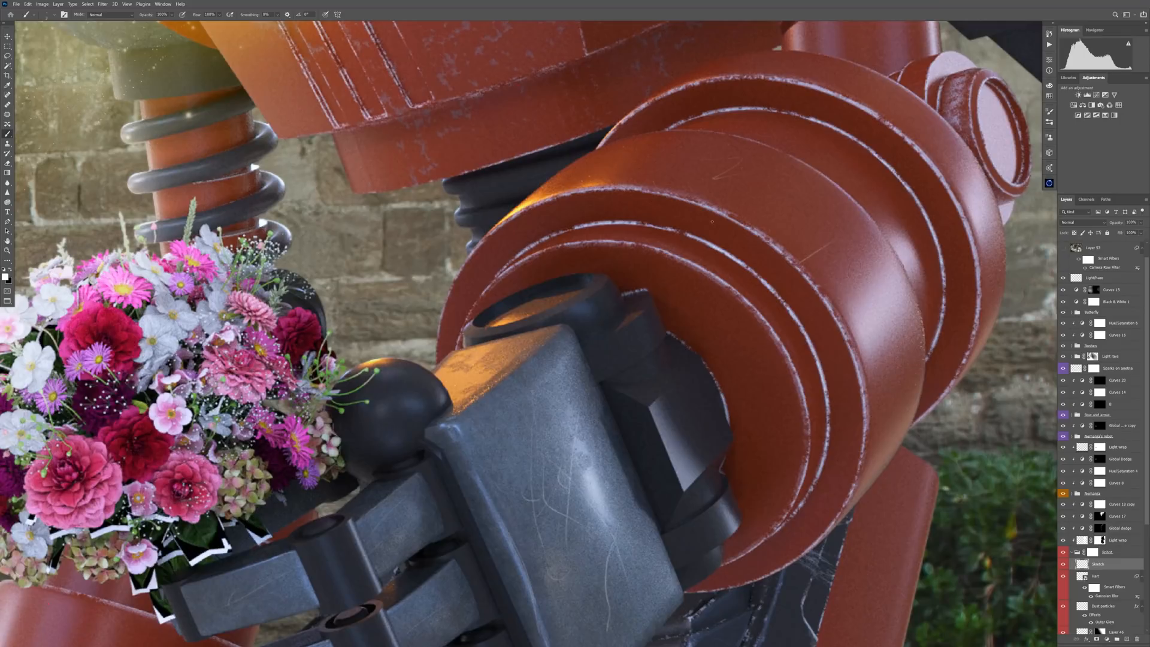
right_click(767, 282)
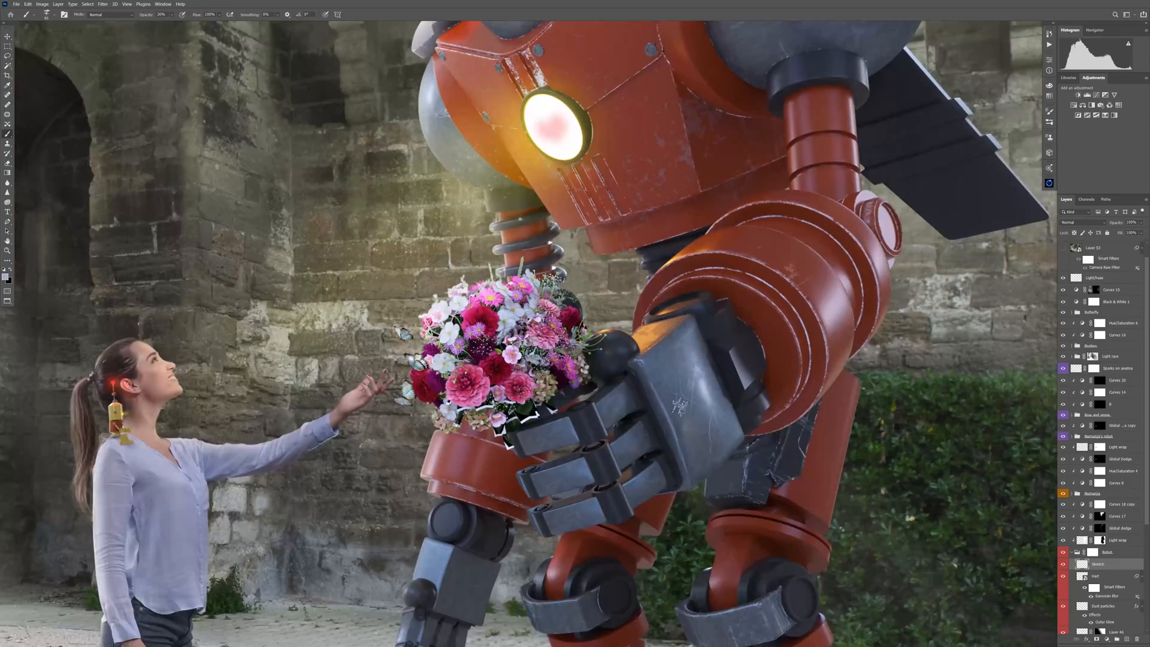
key("1")
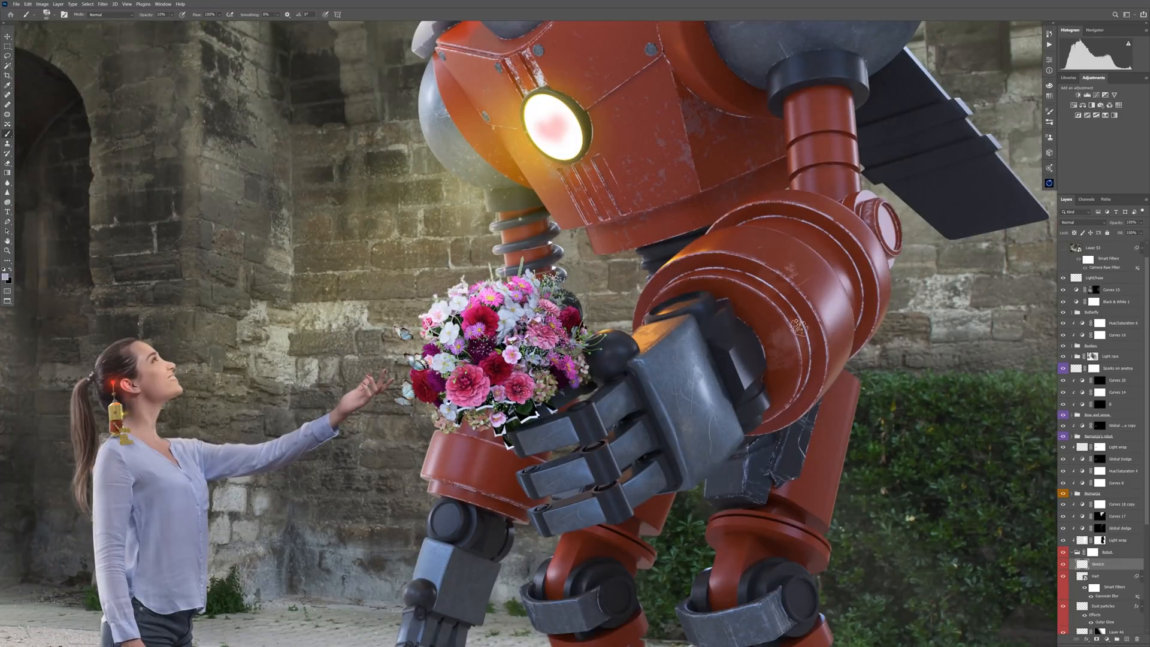
key("]")
left_click(824, 117)
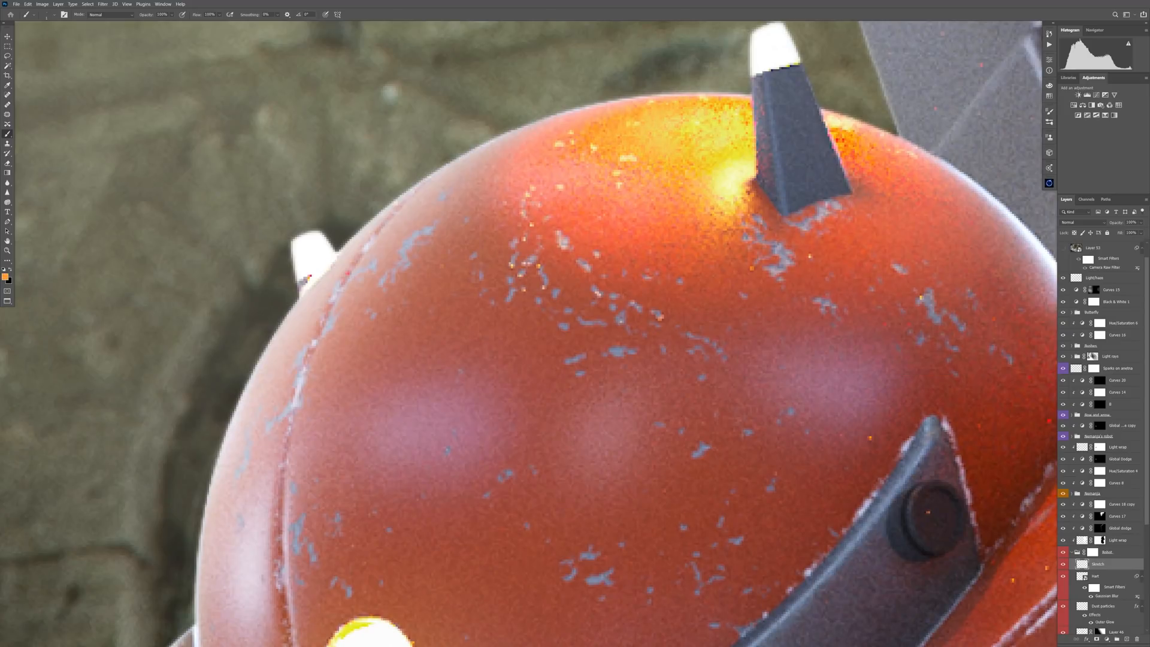
Touch up the bases of both antennas on the big robot's head with a fine brush, using orange and sampled colours.
left_click_drag(838, 140, 877, 159)
left_click_drag(303, 282, 377, 270)
scroll(377, 269, "up", 1)
left_click(377, 274, "alt")
left_click(377, 274, "alt")
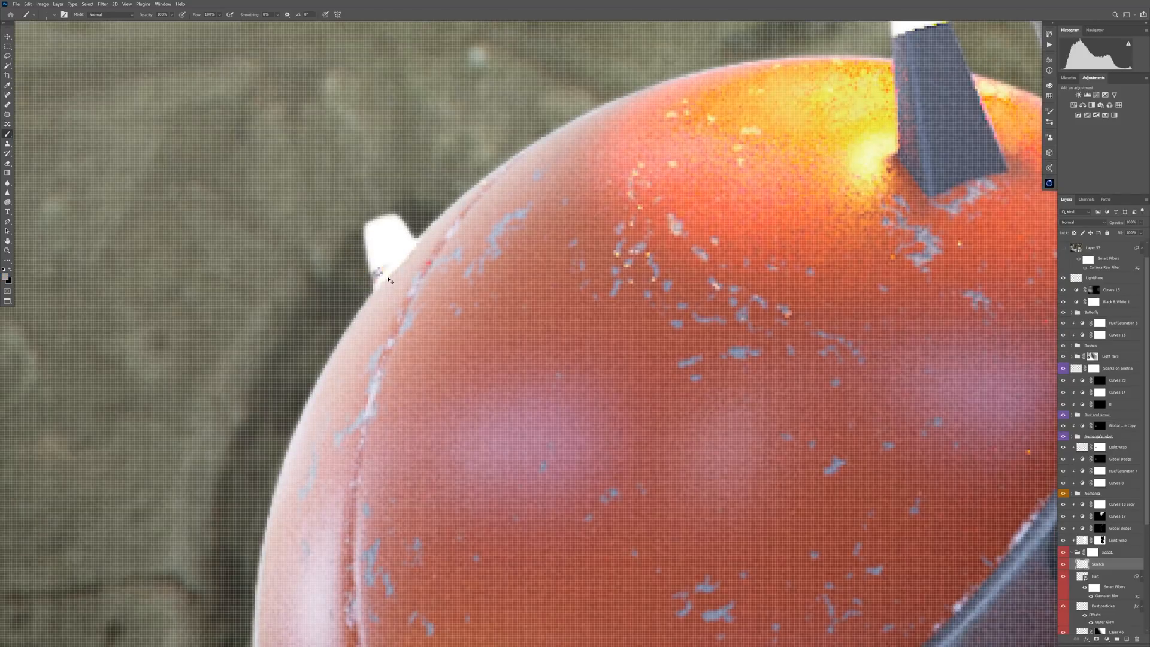
Move the Camera Raw filtered layer above the uppermost Curves adjustment and make it visible.
scroll(385, 267, "down", 5)
left_click_drag(324, 427, 537, 348)
scroll(1140, 333, "up", 3)
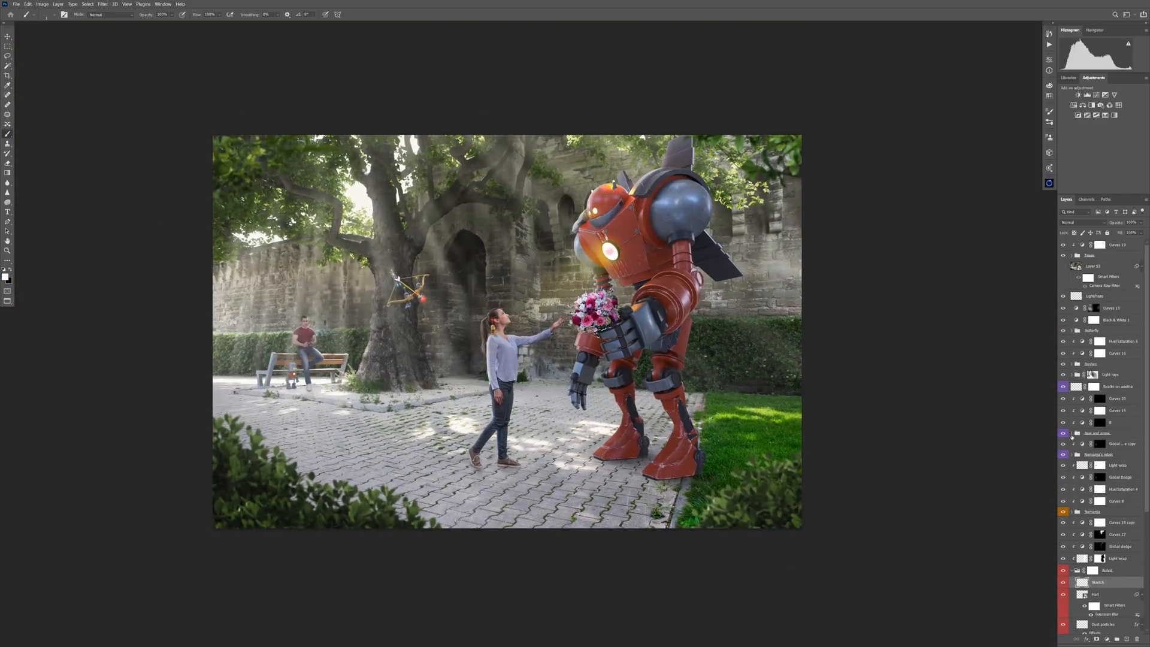
left_click(1122, 245)
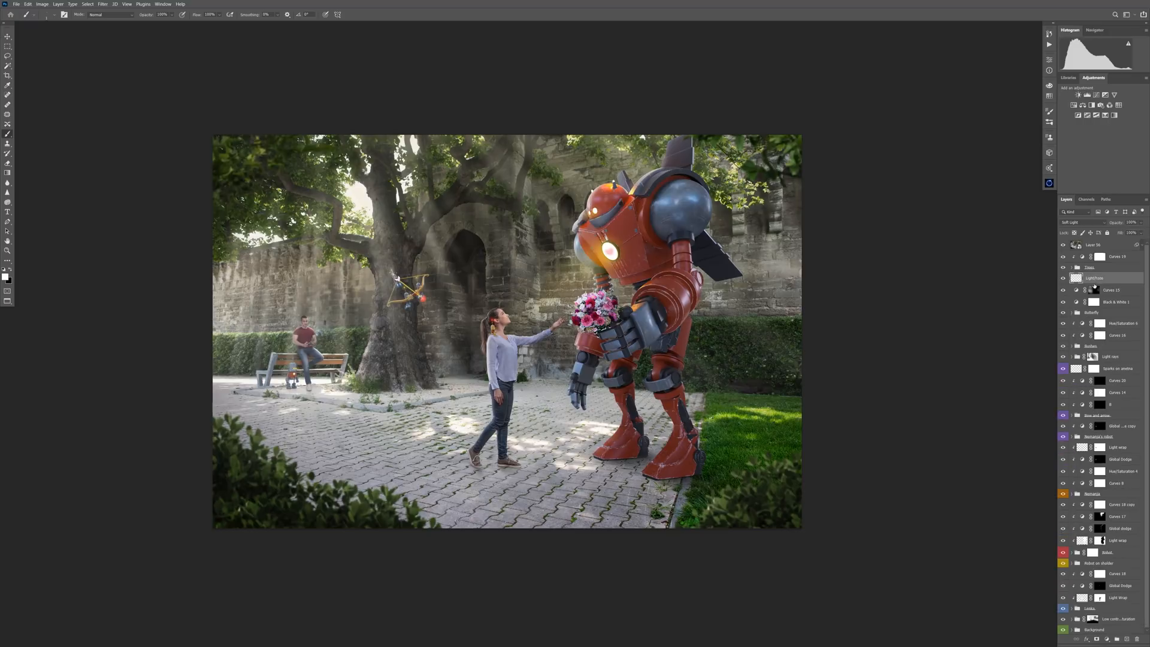